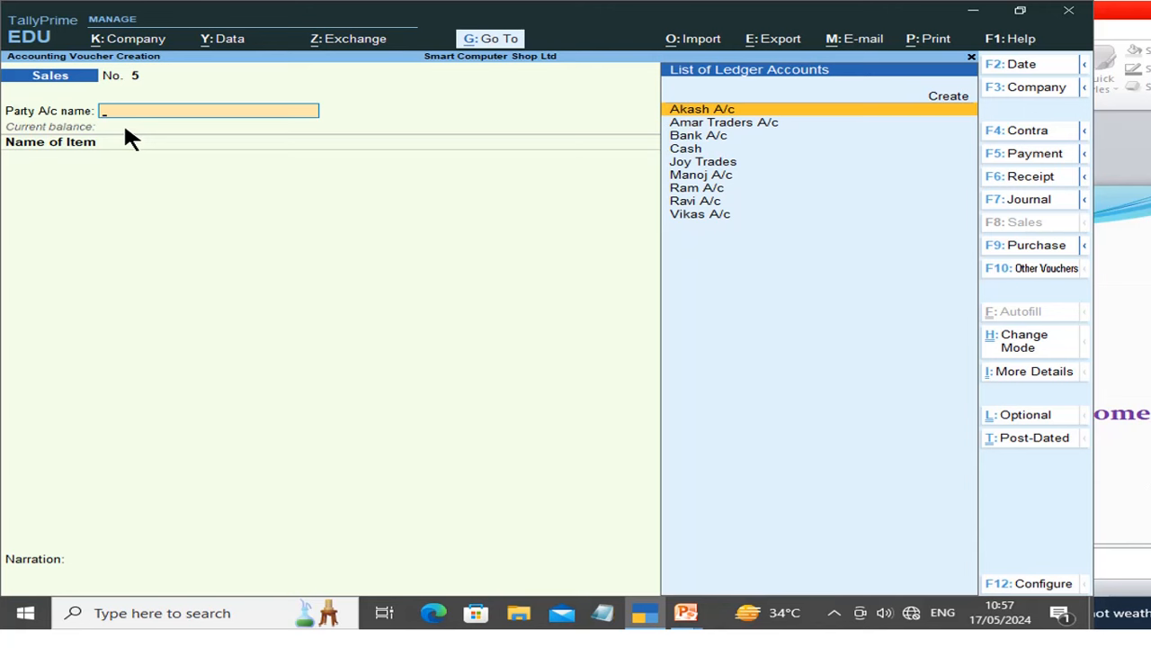
Change the sales voucher's entry mode to As Voucher.
key(ctrl+h)
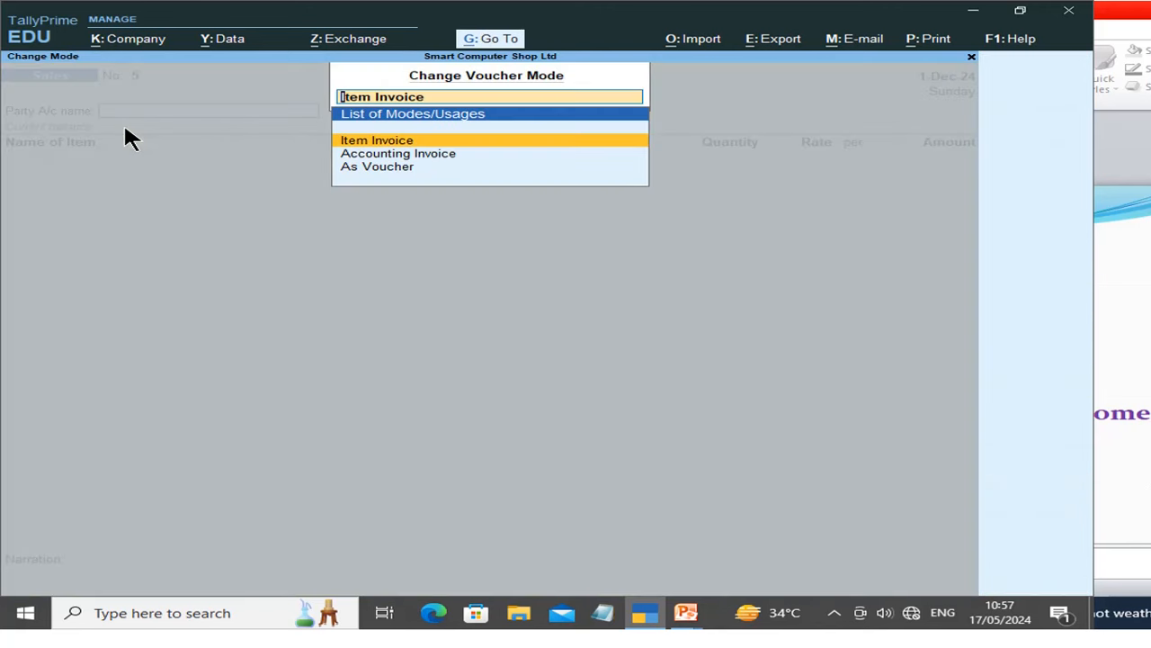
key(Down)
key(Down)
key(Return)
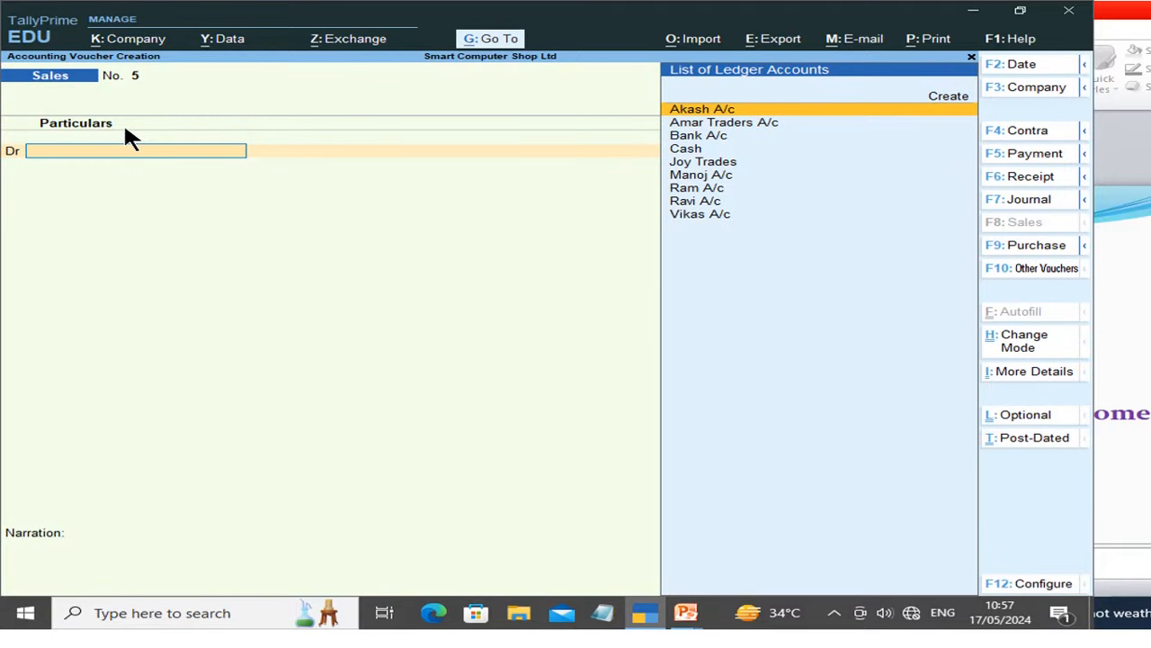
Create a new ledger in the customer's name for the debit entry and group it under Sundry Debtors.
key(alt)
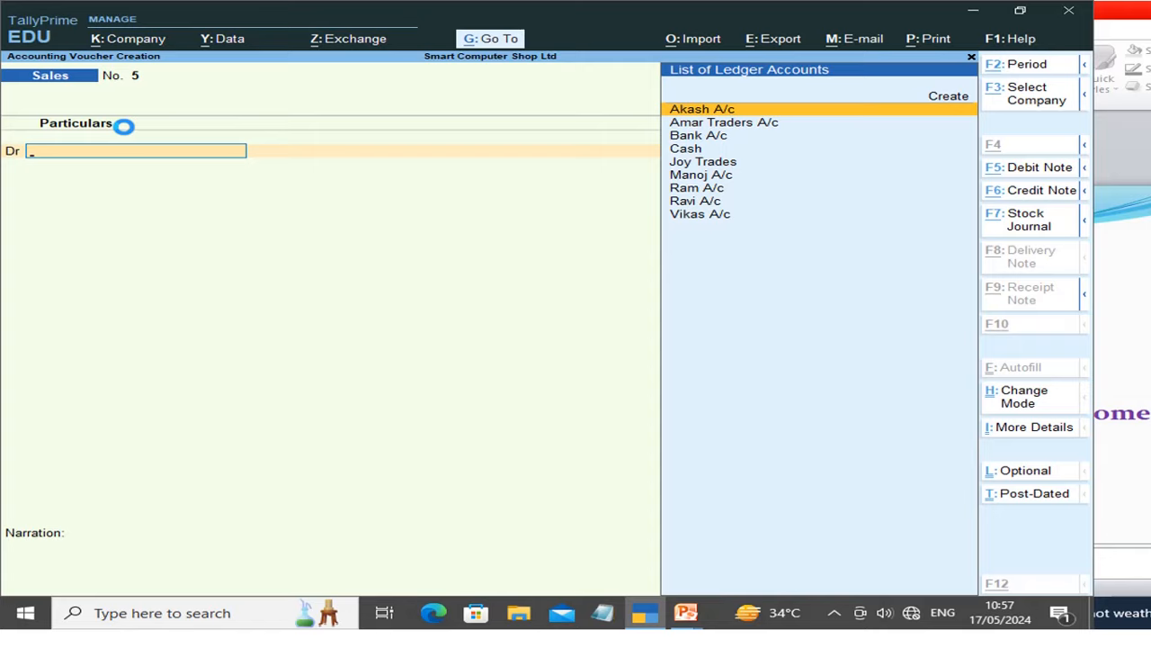
key(alt+c)
text(Kavu)
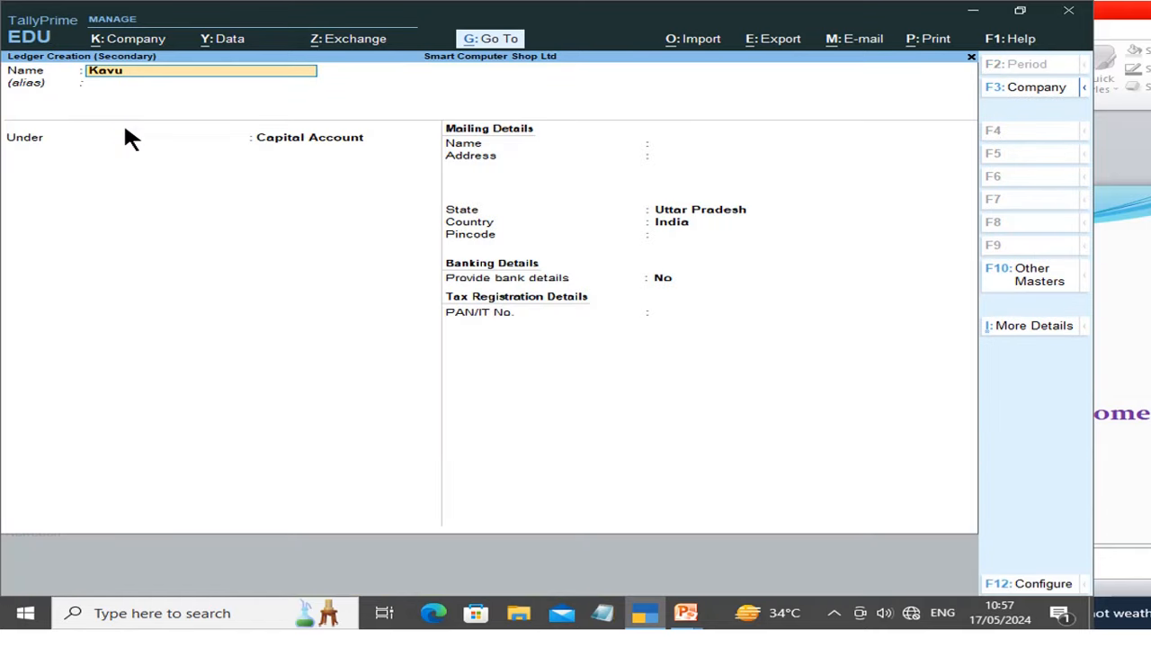
key(BackSpace)
text(ir A/c)
key(Return)
key(Return)
text(S)
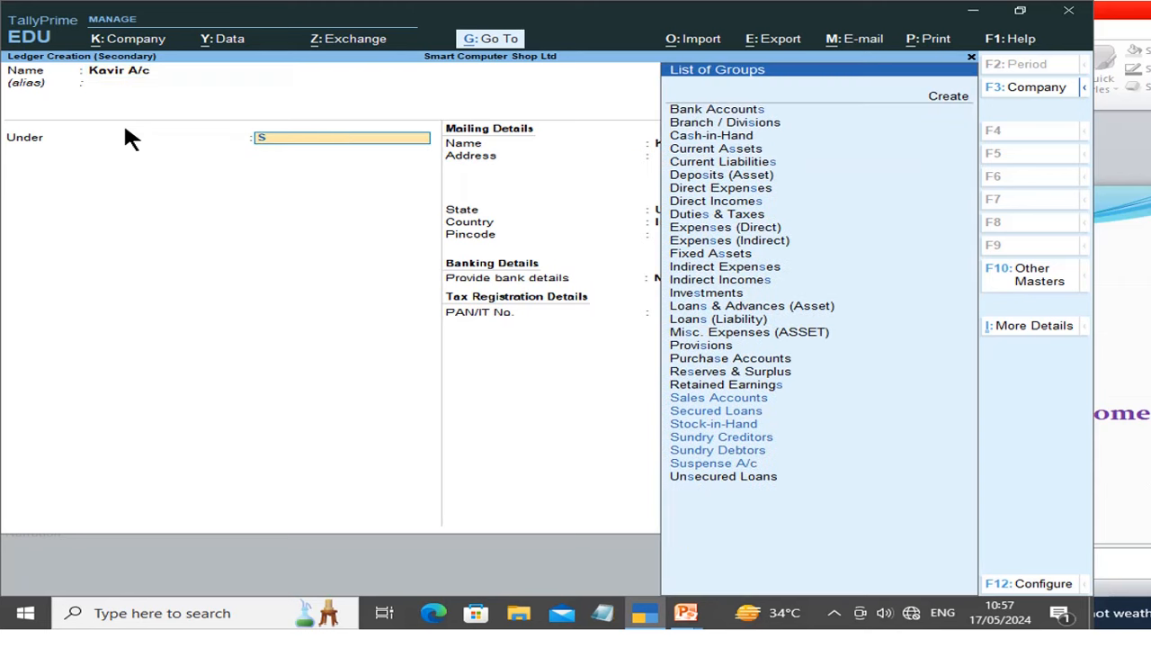
key(Up)
key(Up)
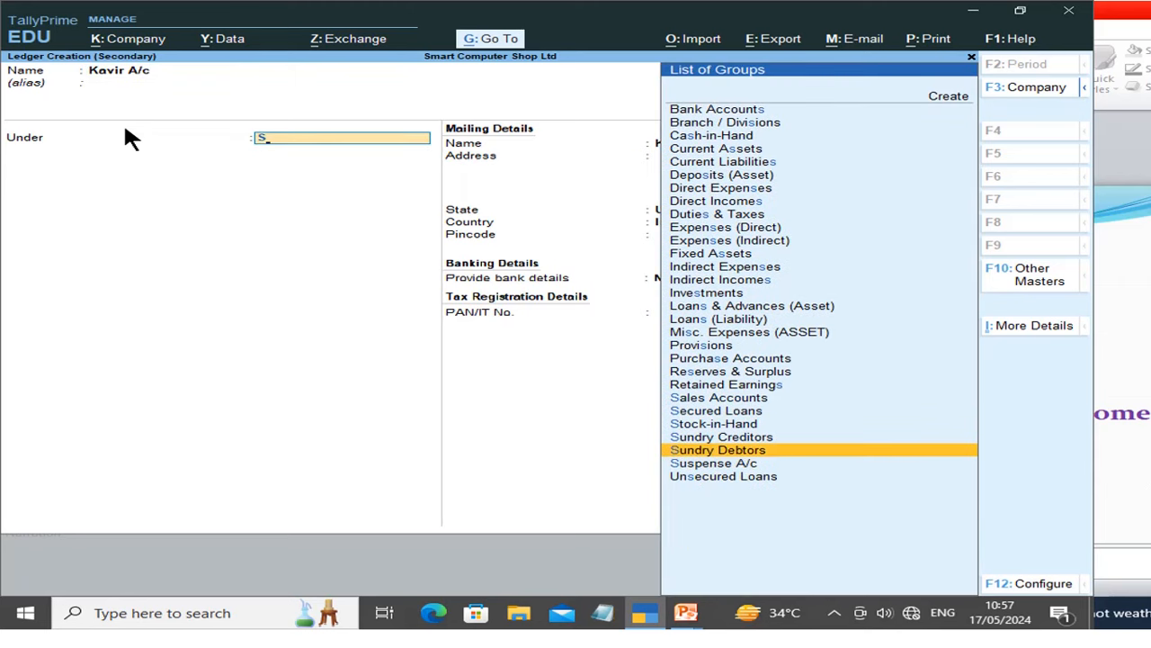
key(Return)
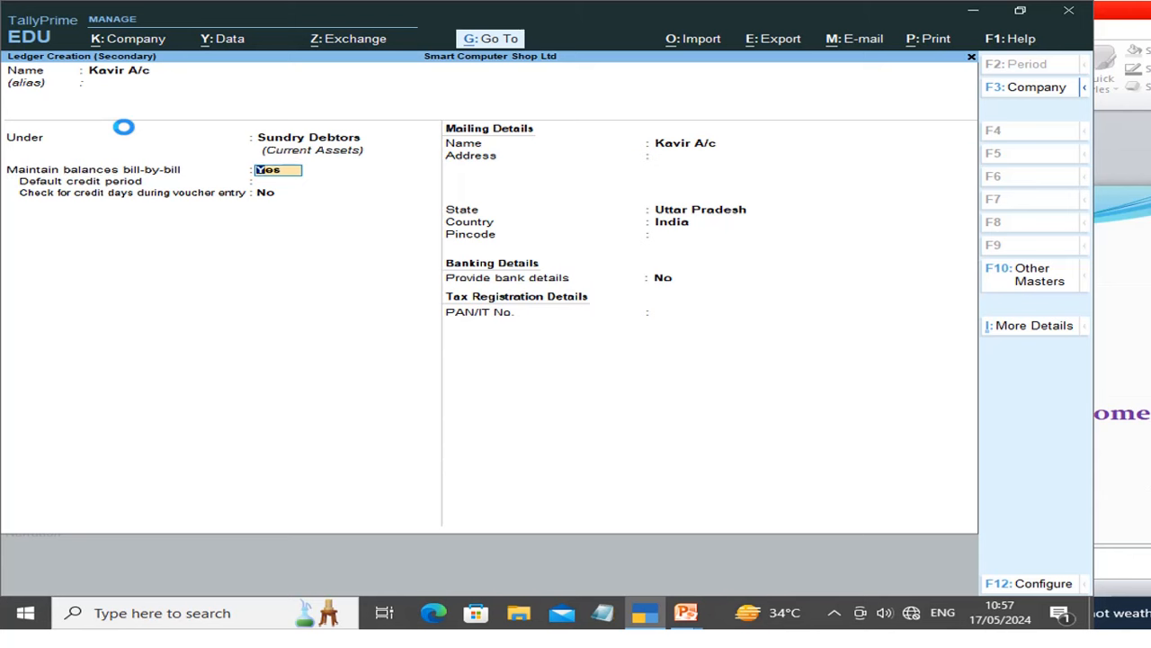
Keep bill-by-bill balances on, enter the customer's mailing address, and save the new ledger as the voucher's debit account.
key(Return)
key(Return)
key(Return)
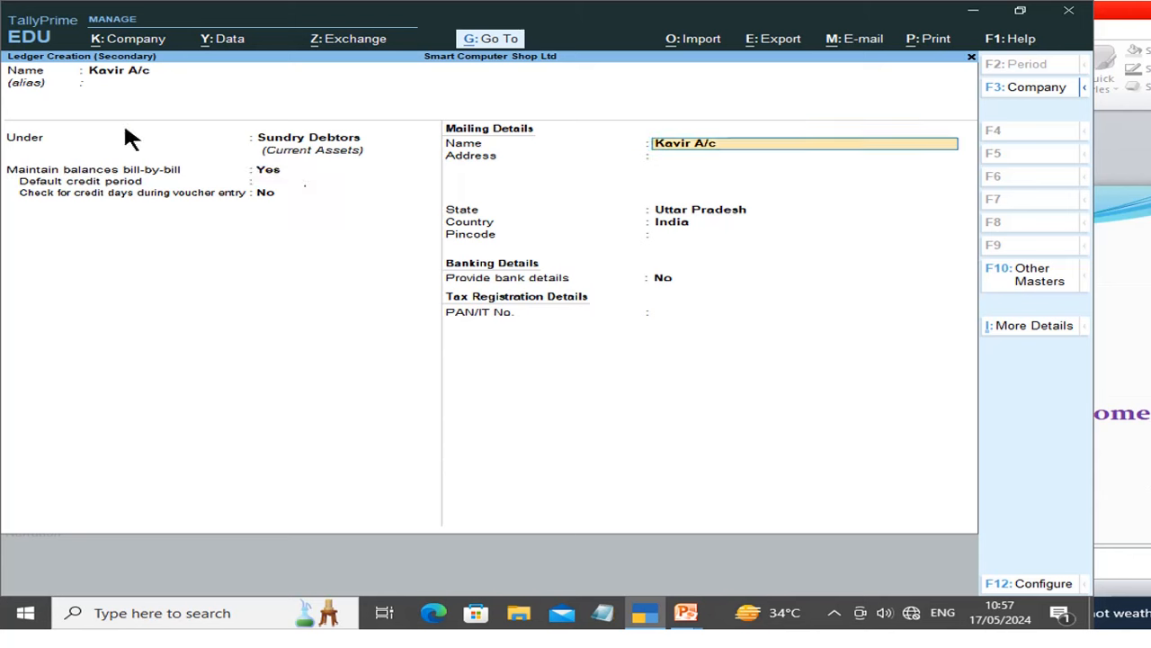
key(Return)
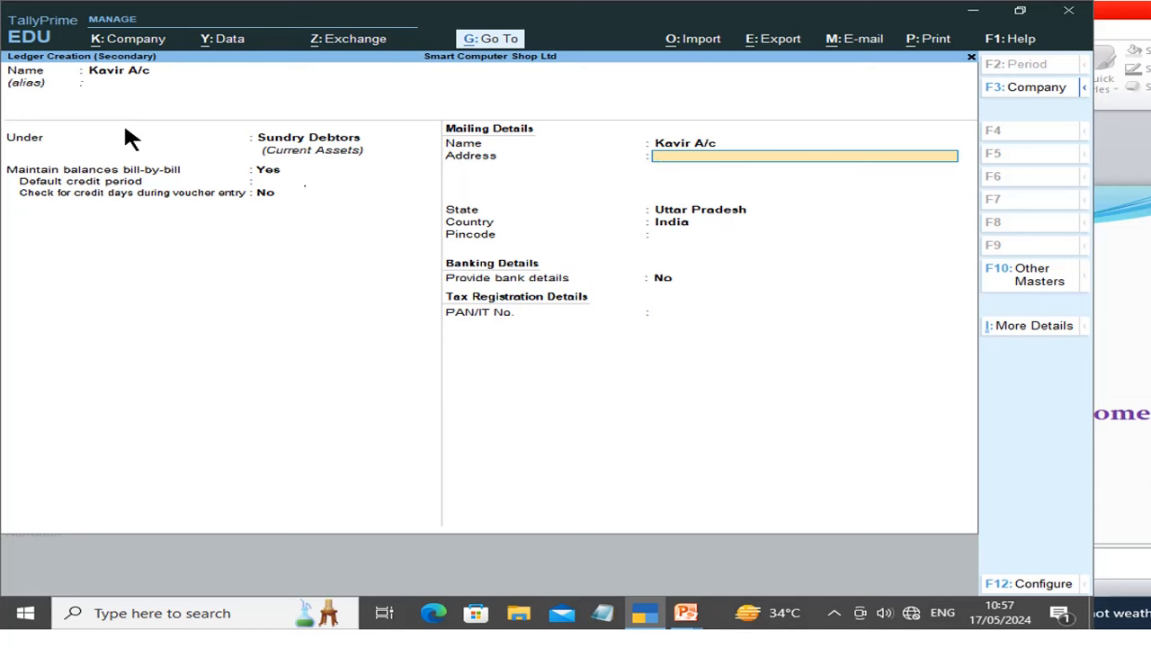
text(Mankapur)
key(Return)
key(Return)
key(Return)
key(Return)
key(Return)
key(Return)
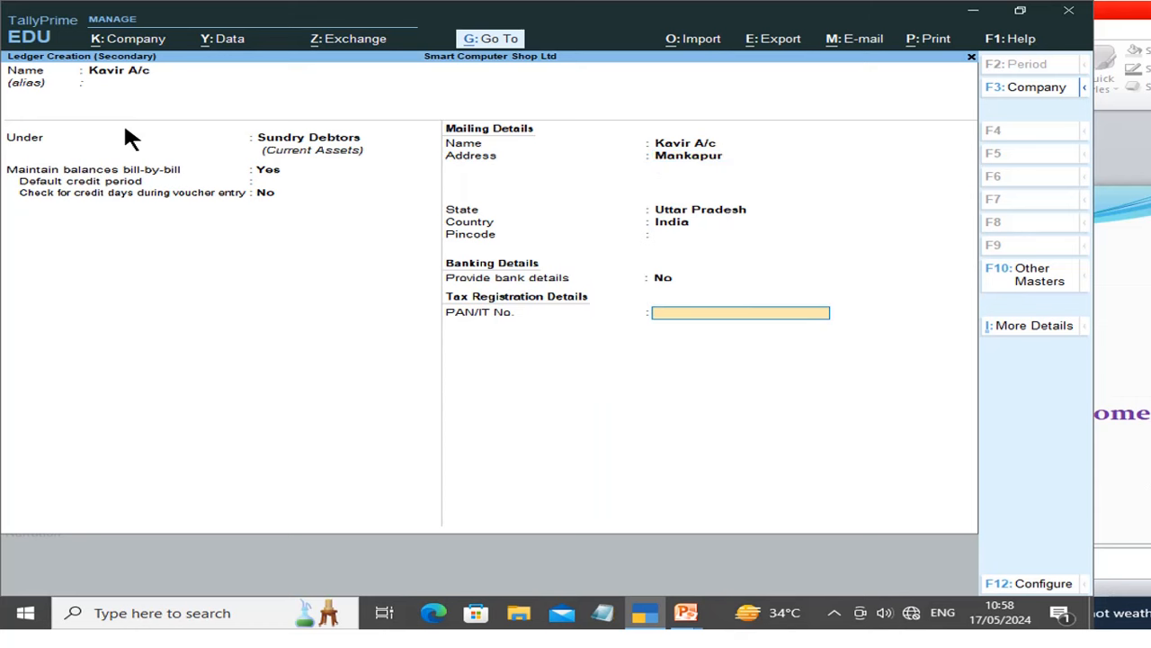
key(Return)
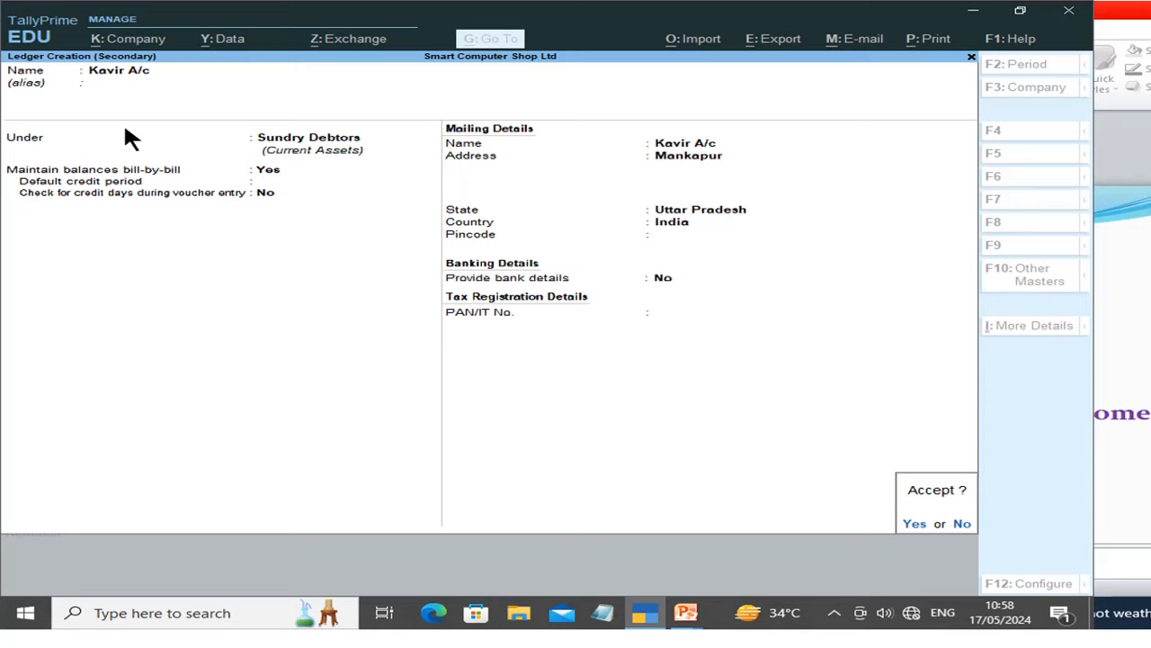
key(Return)
key(Return)
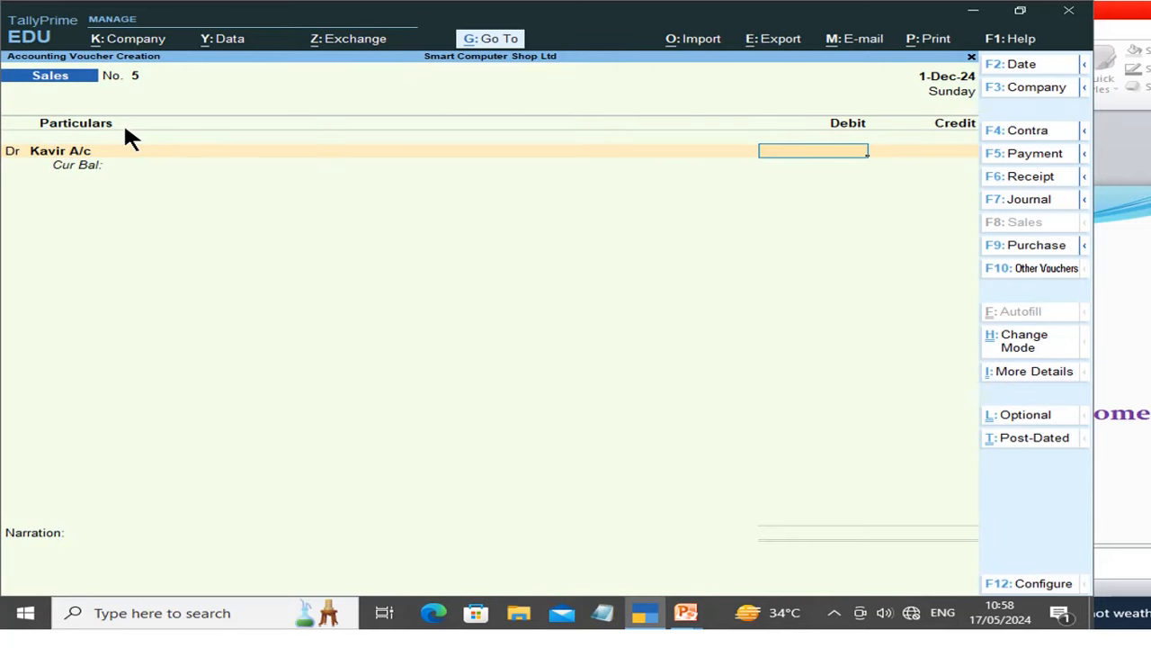
Debit the customer's account with 5000 and record the full amount as New Ref 5 in the bill-wise details.
text(5000)
key(Return)
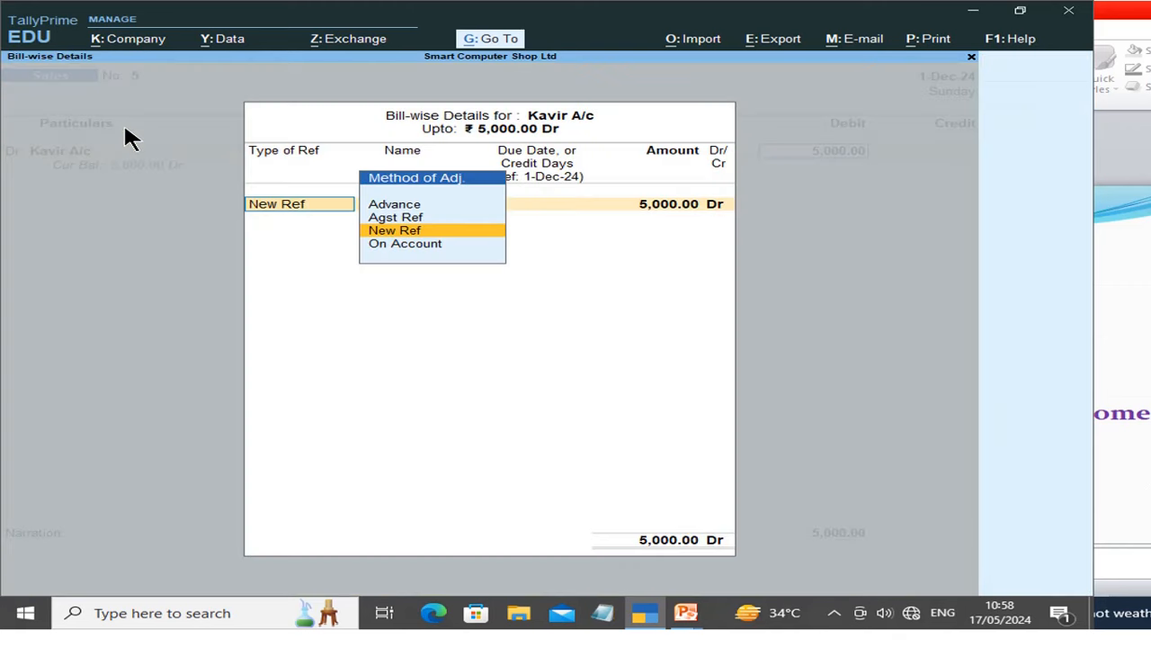
key(Return)
key(Return)
key(Return)
key(Return)
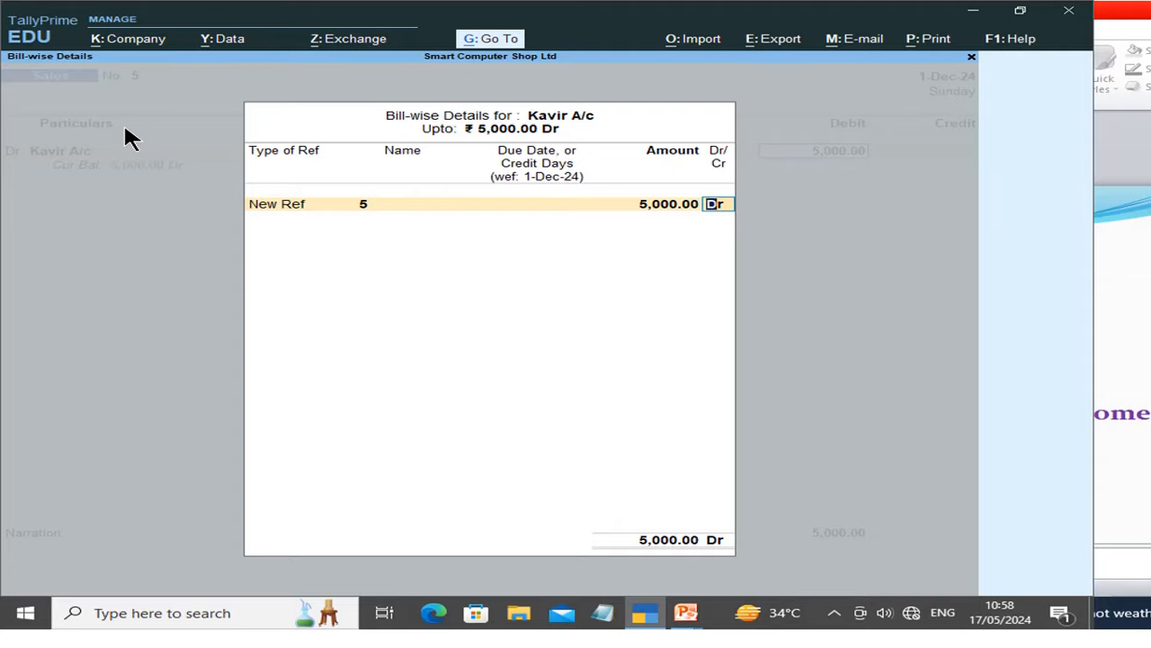
key(Return)
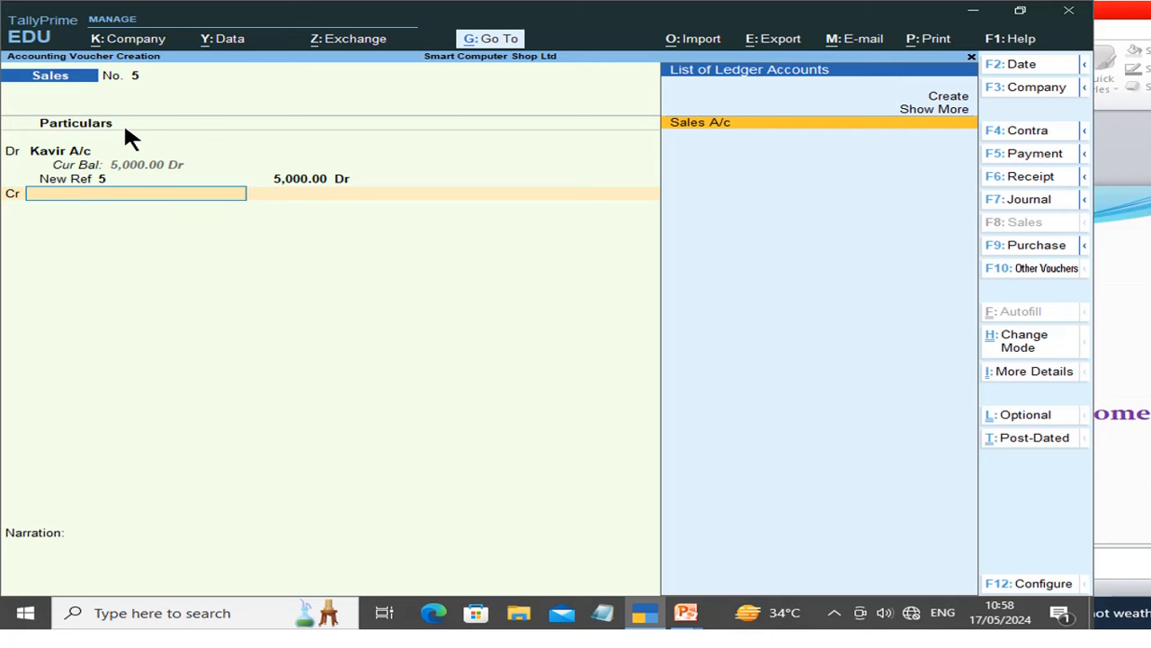
Credit Sales A/c and allocate 20 pic of Qhimple Keyboard at a rate of 250 per pic.
key(p)
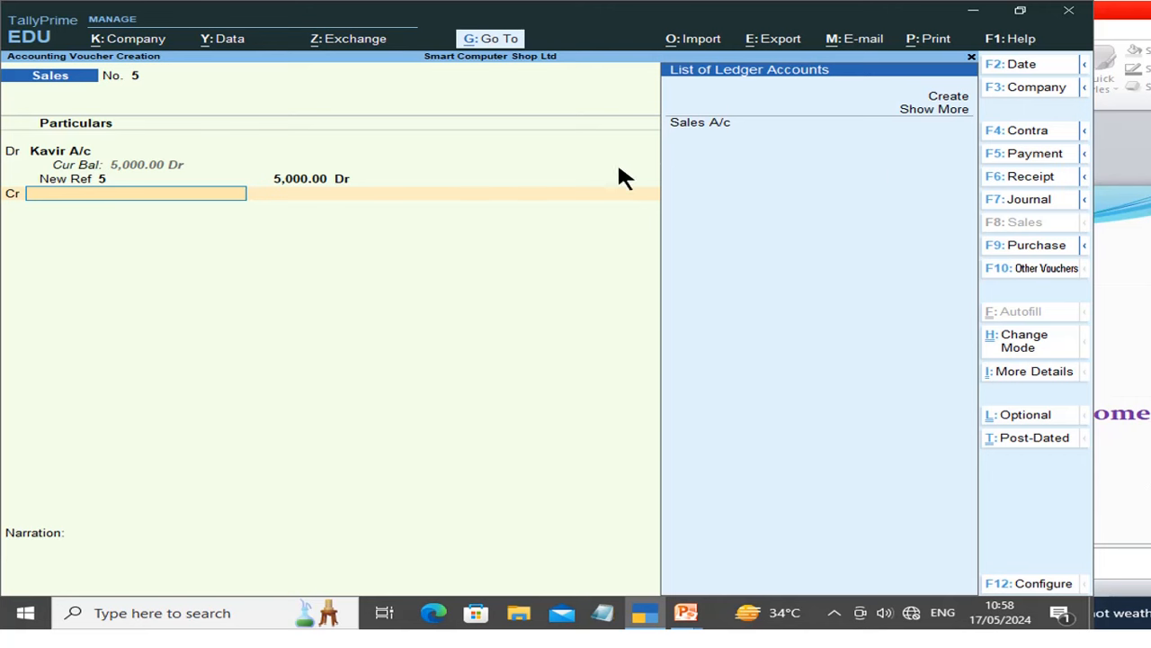
click(692, 126)
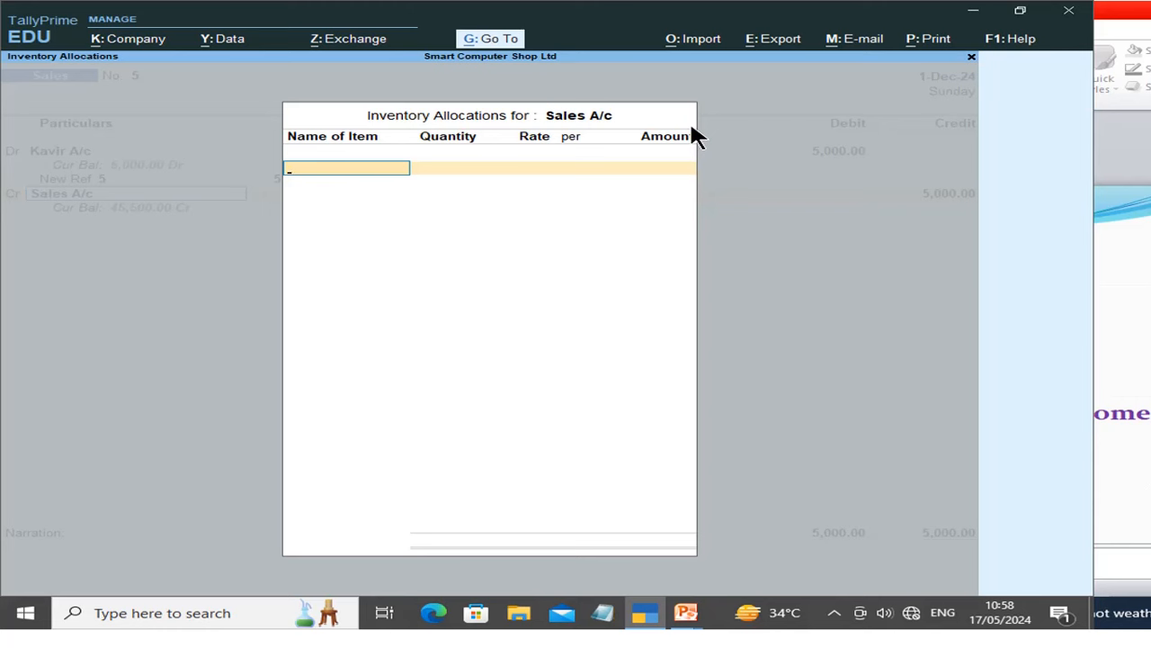
text(Q)
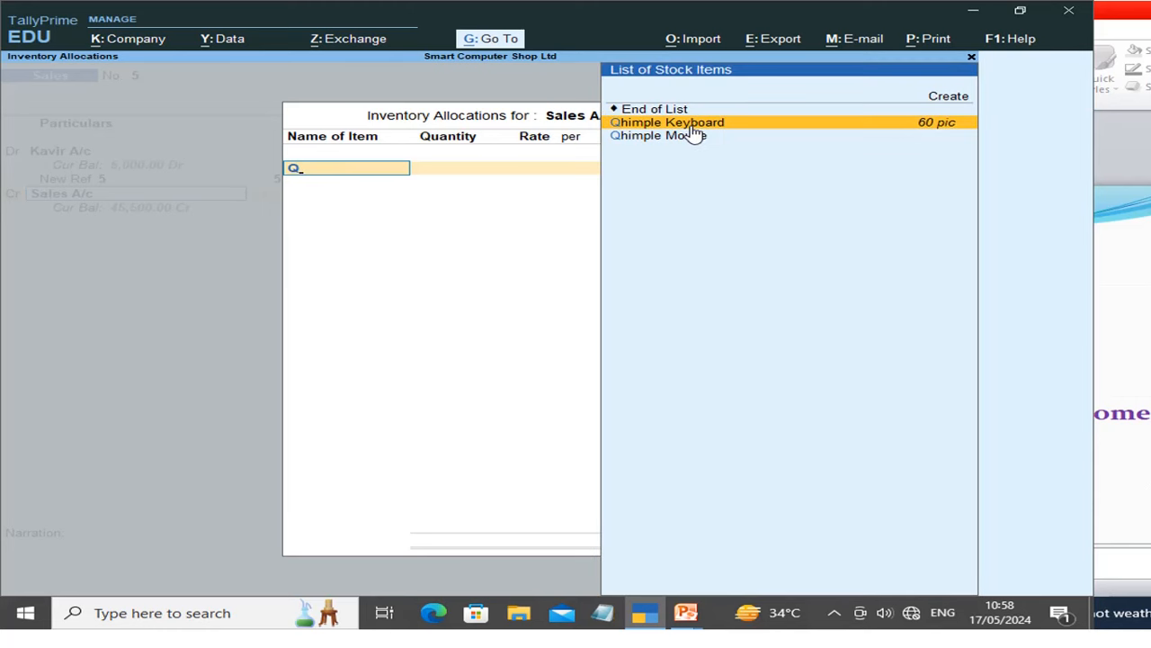
click(693, 127)
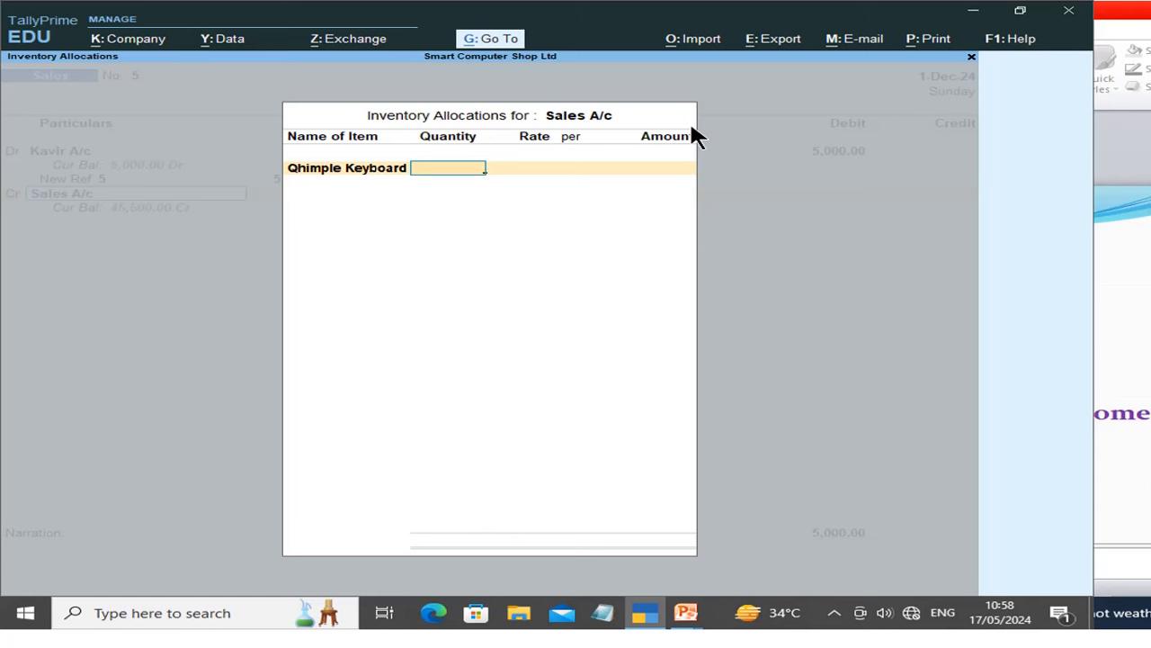
text(20)
key(Return)
text(25)
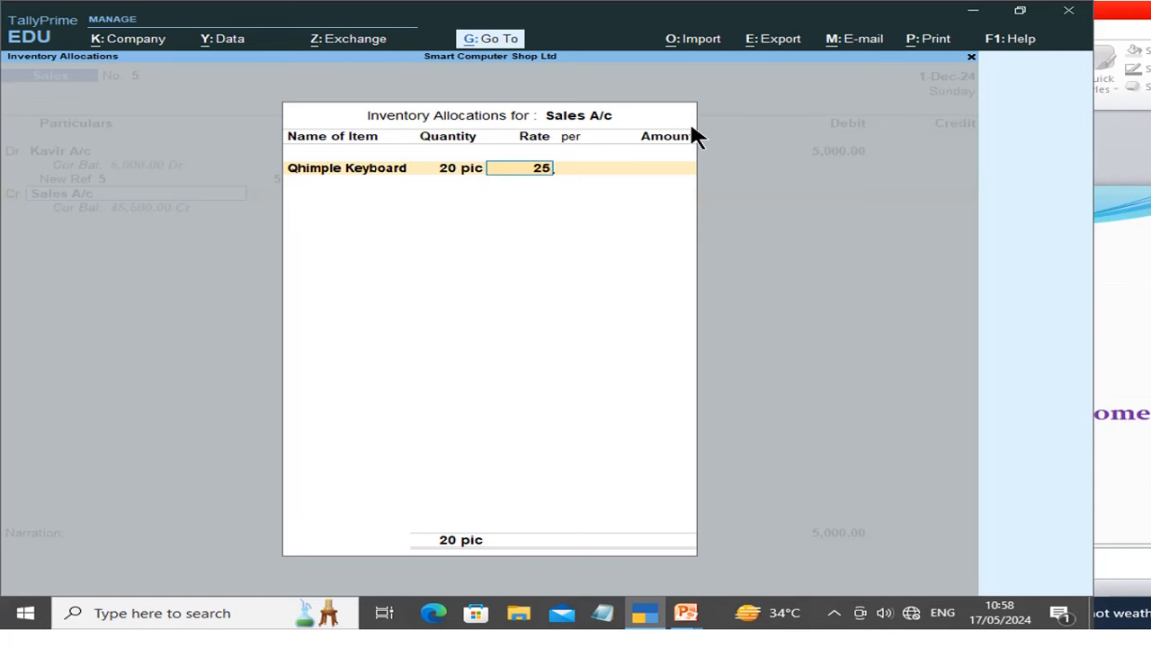
text(0)
key(Return)
key(Return)
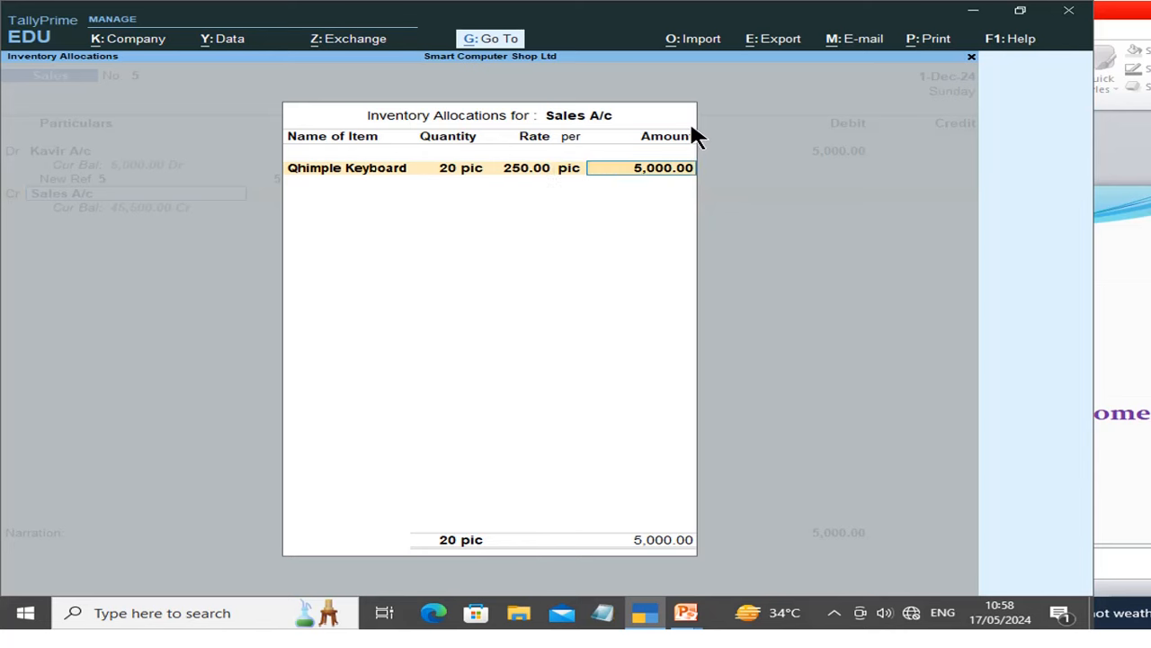
key(Return)
key(Return)
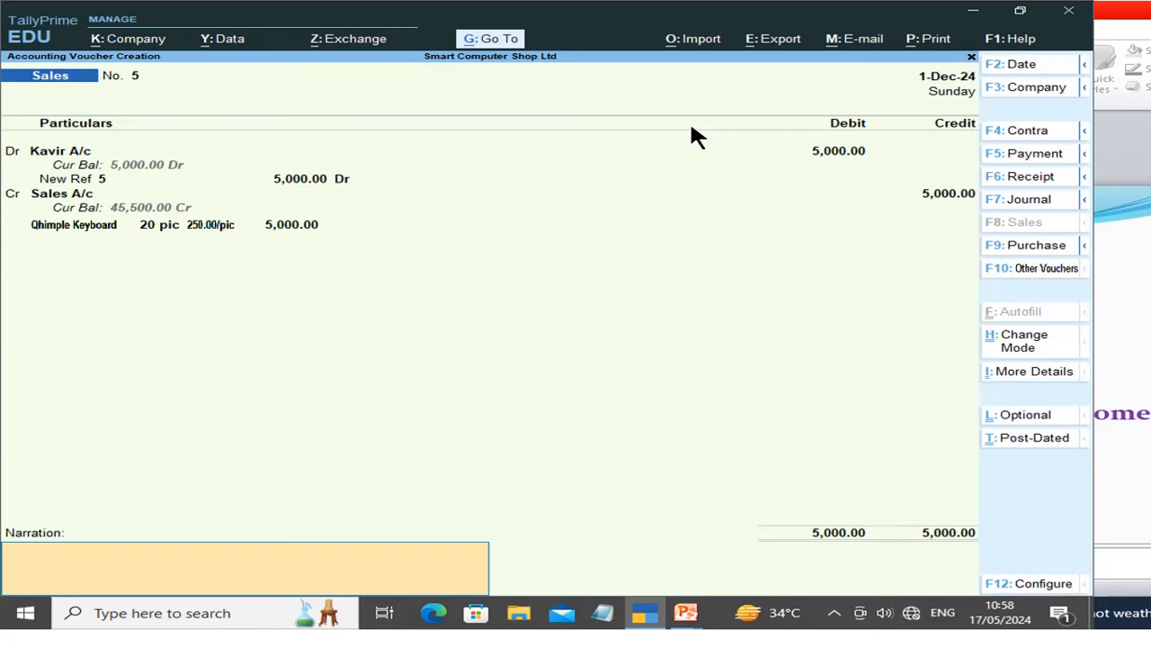
Set the voucher date to 2-12-2024 and save the sales voucher without a narration.
key(F2)
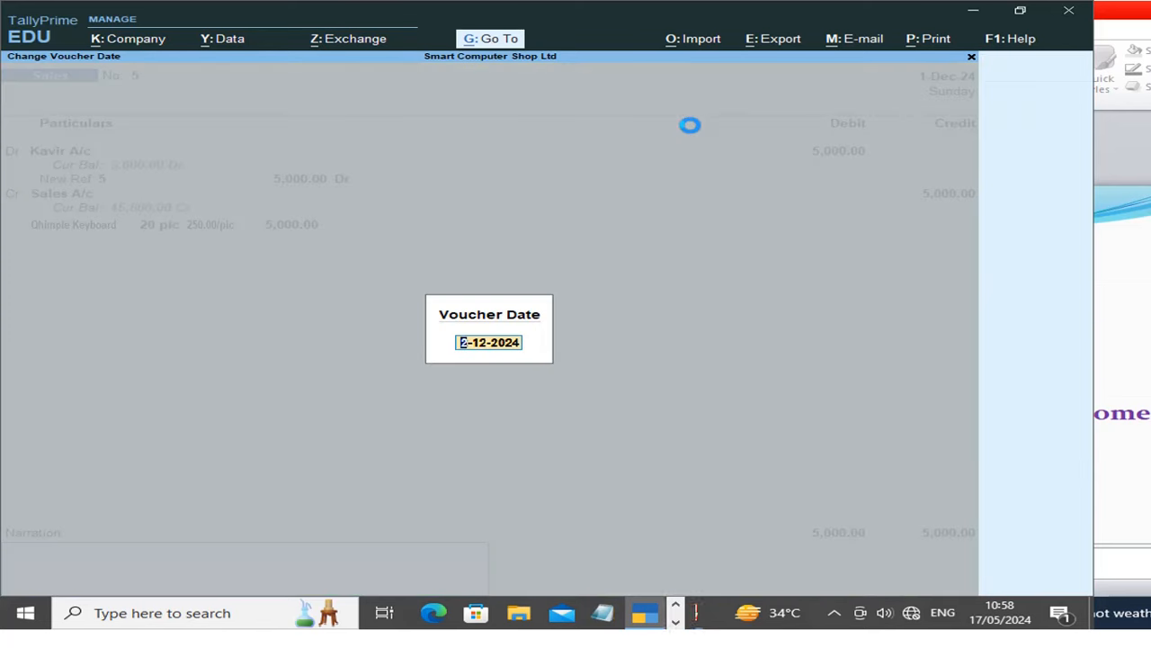
key(Return)
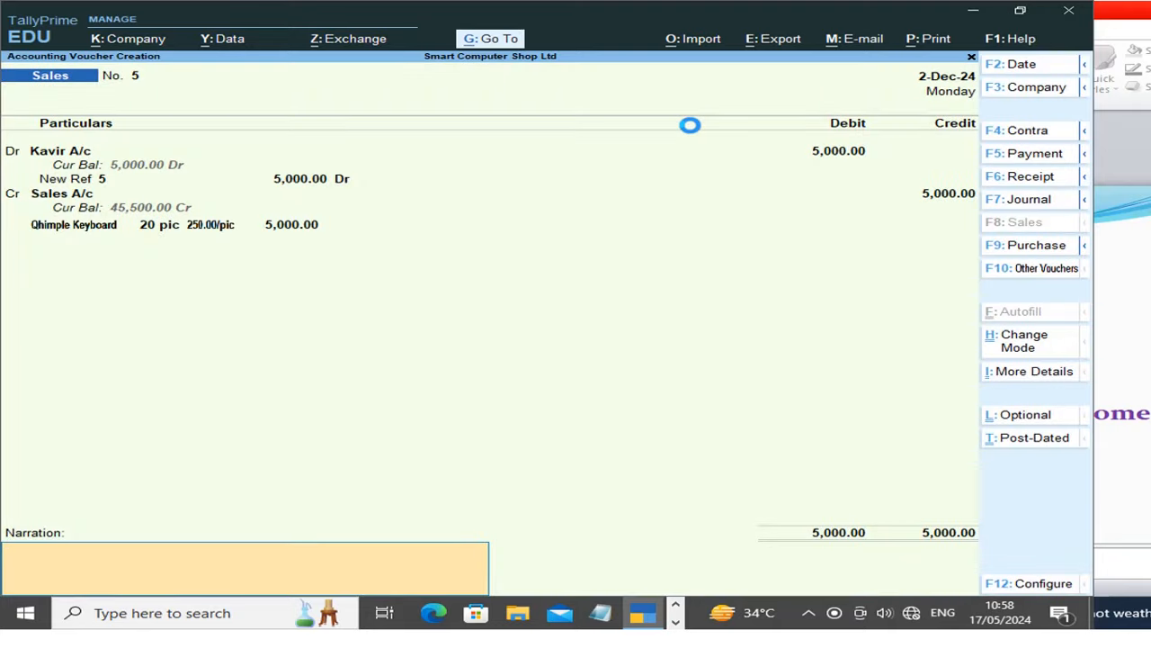
key(Return)
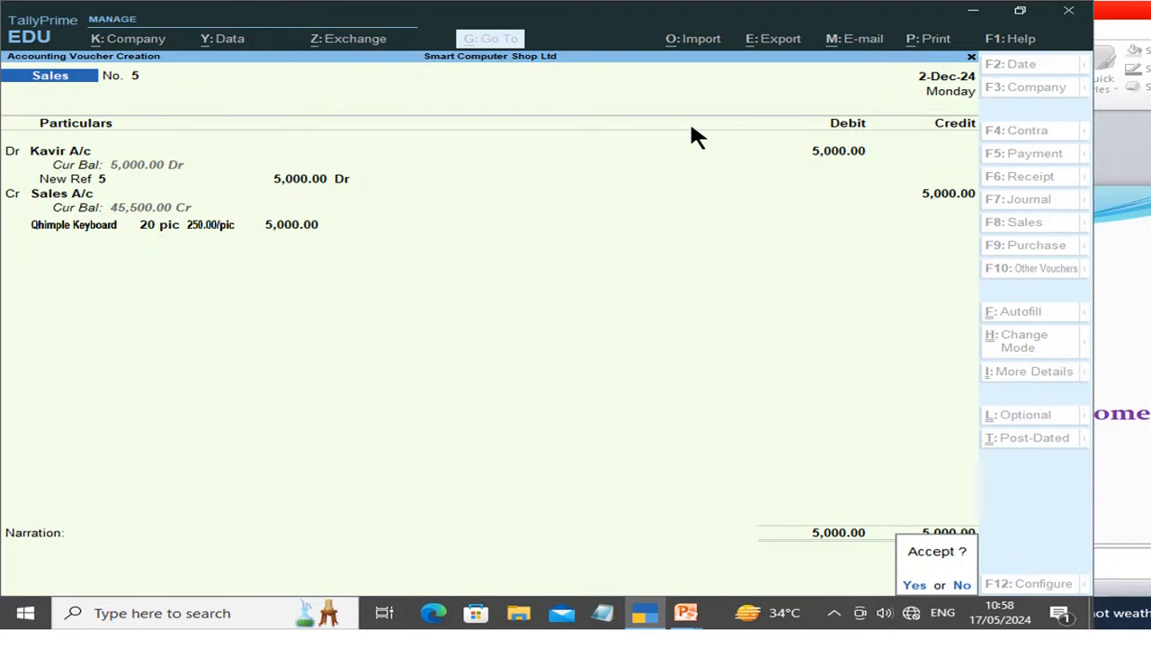
key(Return)
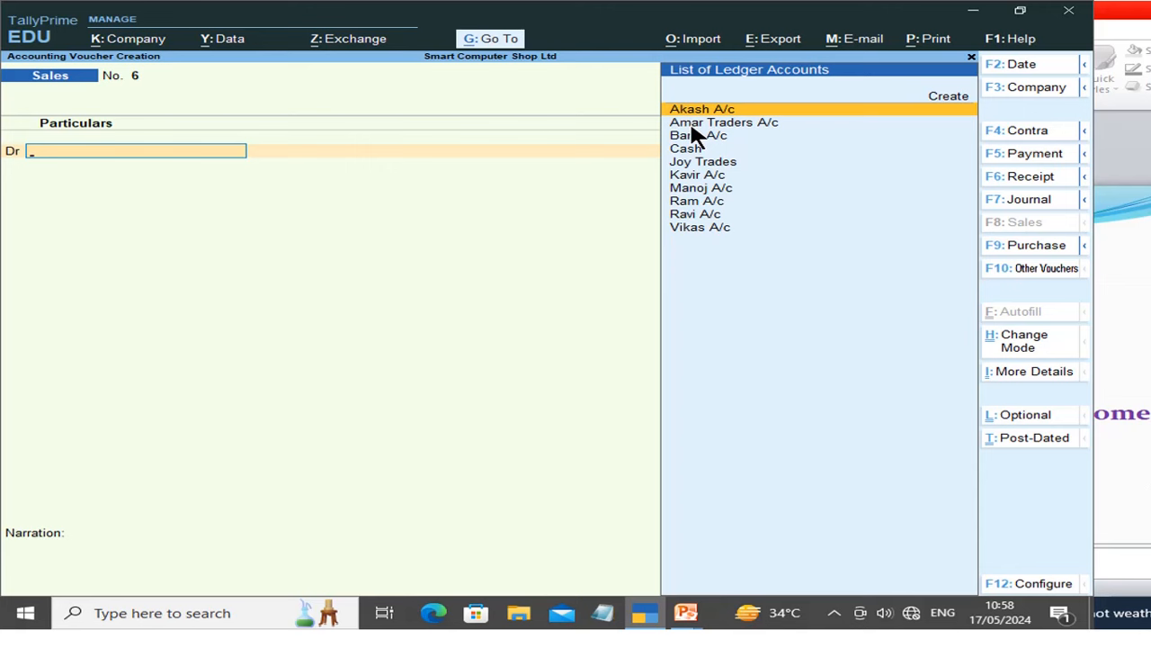
Leave voucher entry, open the company's Balance Sheet and expand it to the detailed view.
key(Escape)
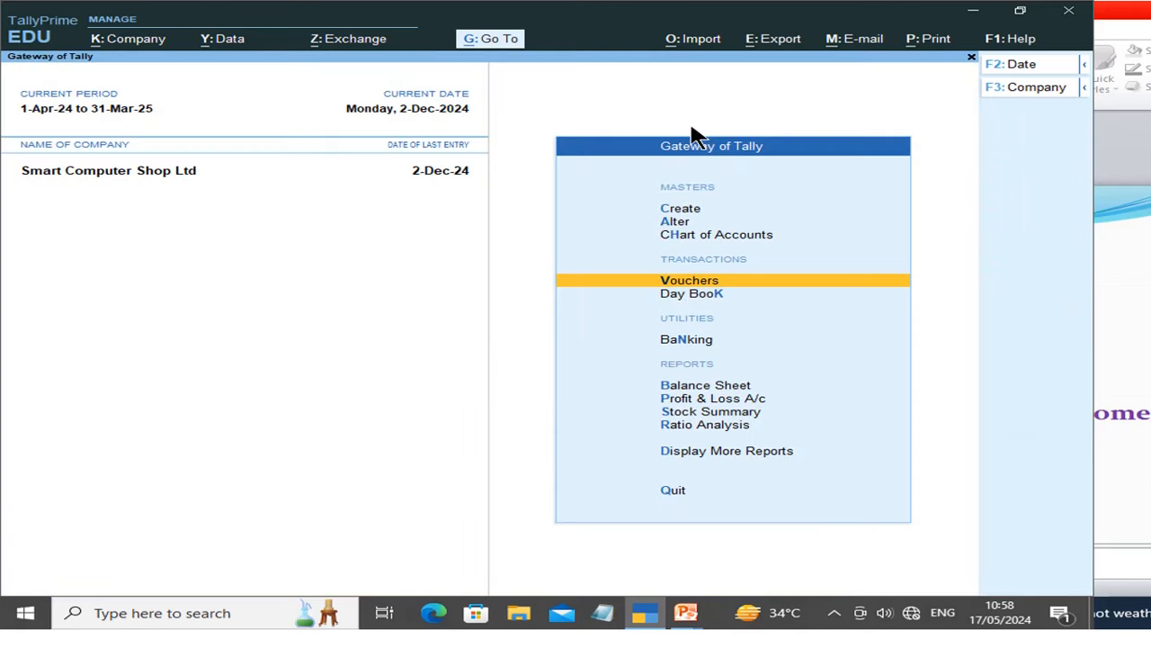
key(Down)
key(Down)
key(Down)
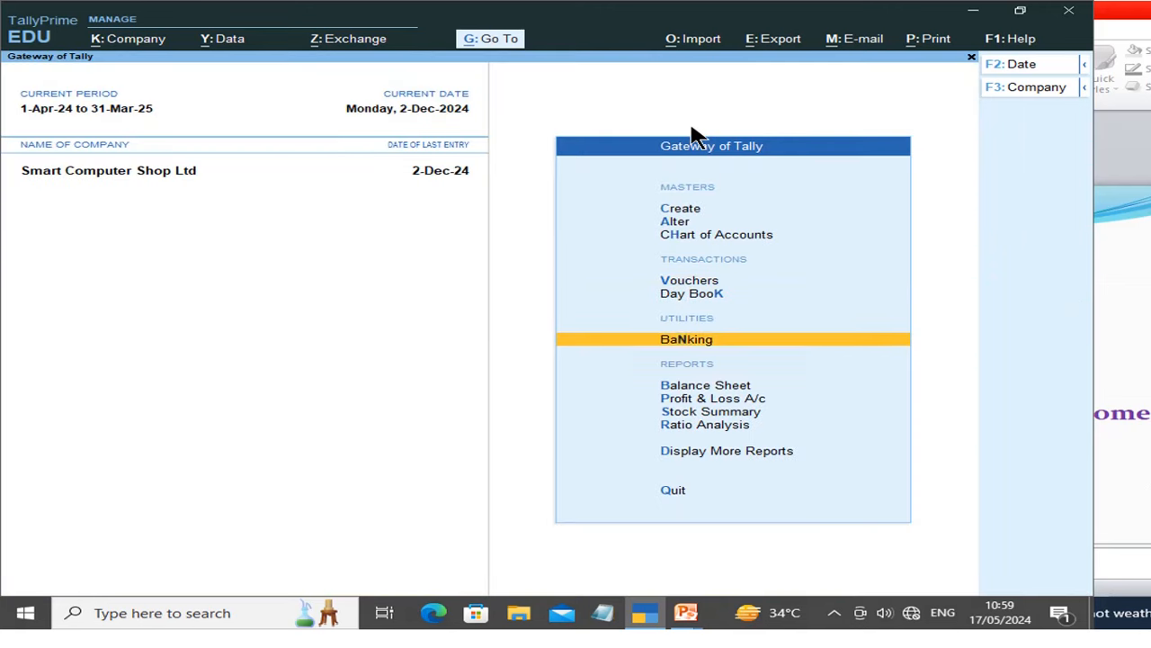
key(Return)
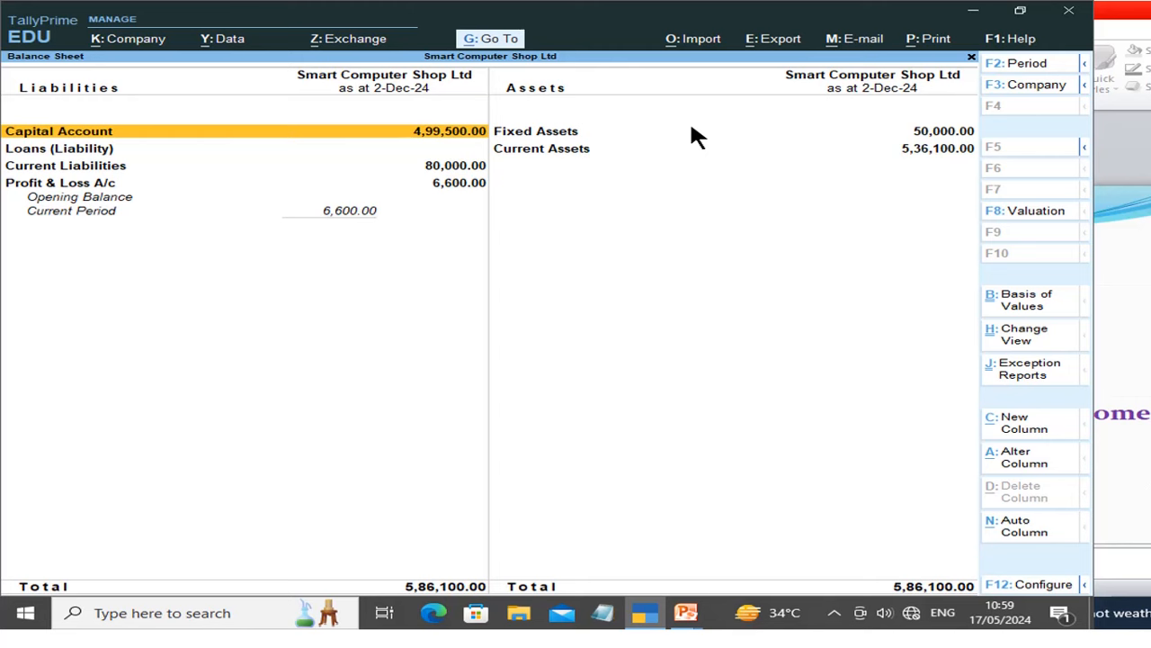
key(alt+F5)
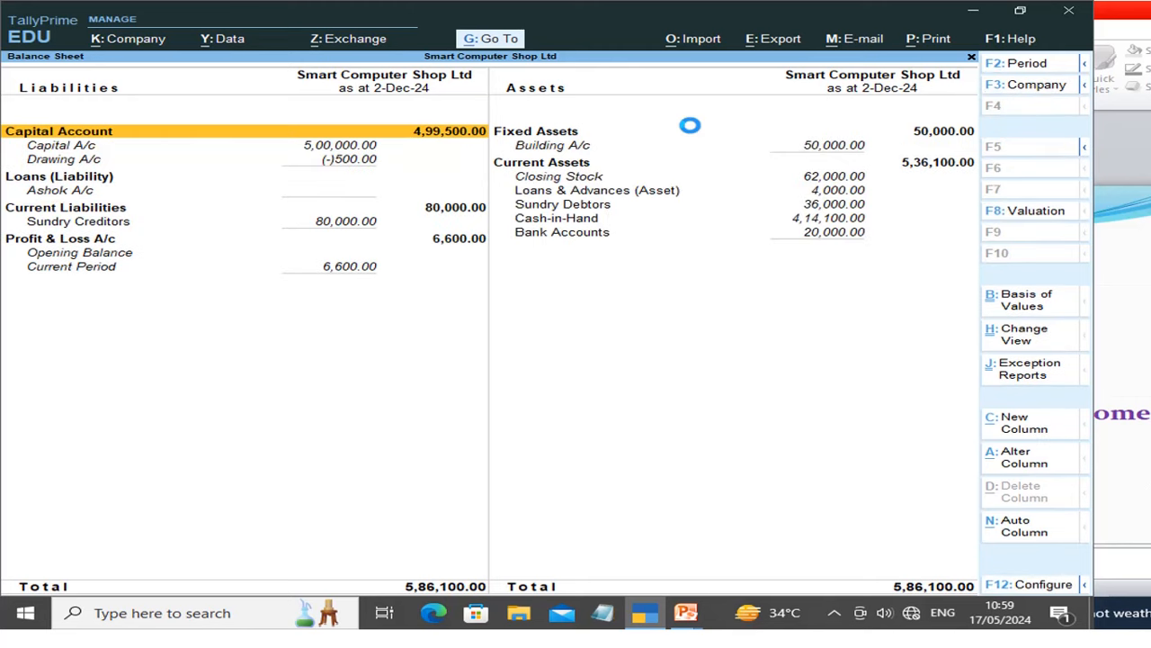
Examine the Sundry Debtors, Cash-in-Hand, Bank Accounts, Closing Stock and Profit & Loss A/c lines of the Balance Sheet.
click(577, 208)
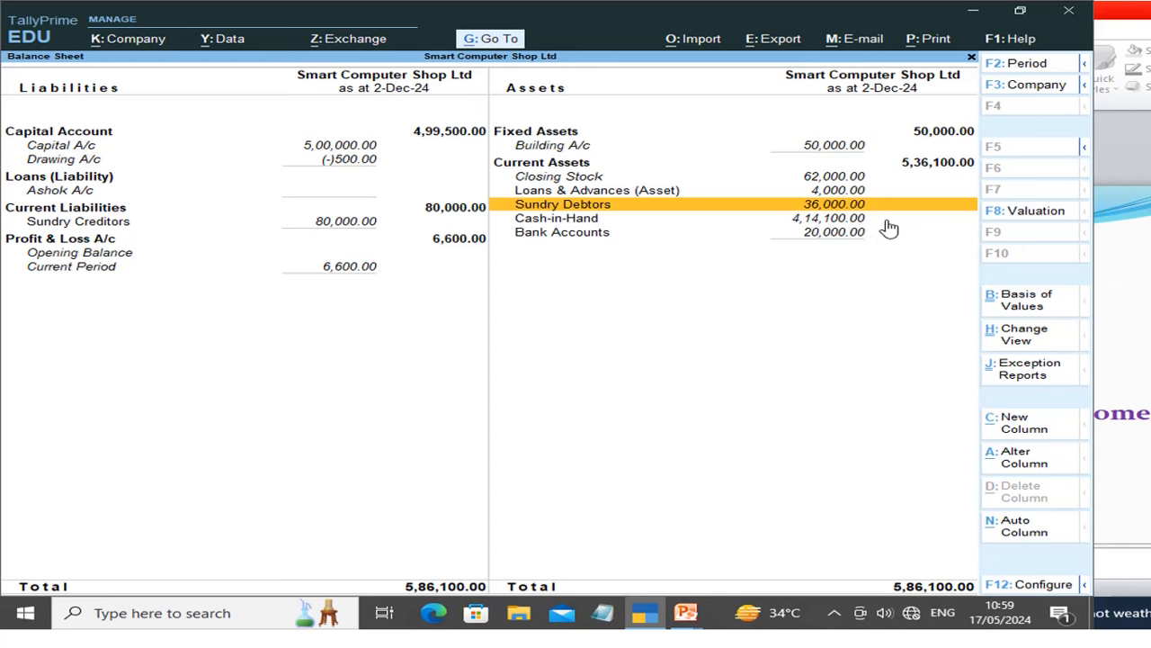
click(824, 217)
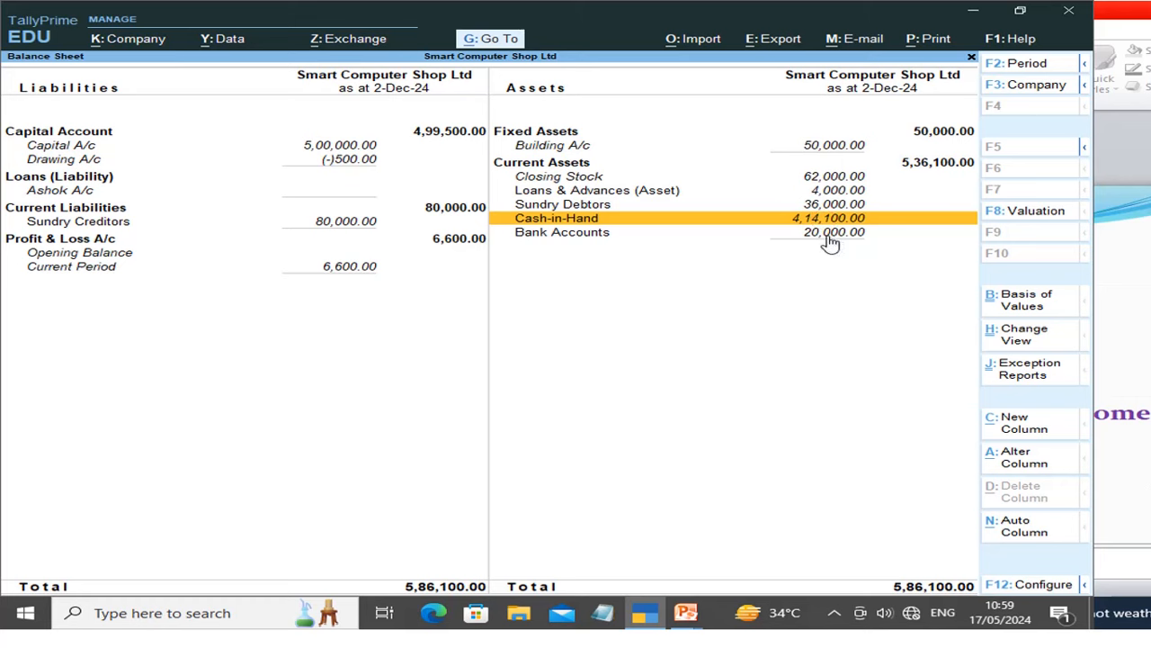
click(830, 235)
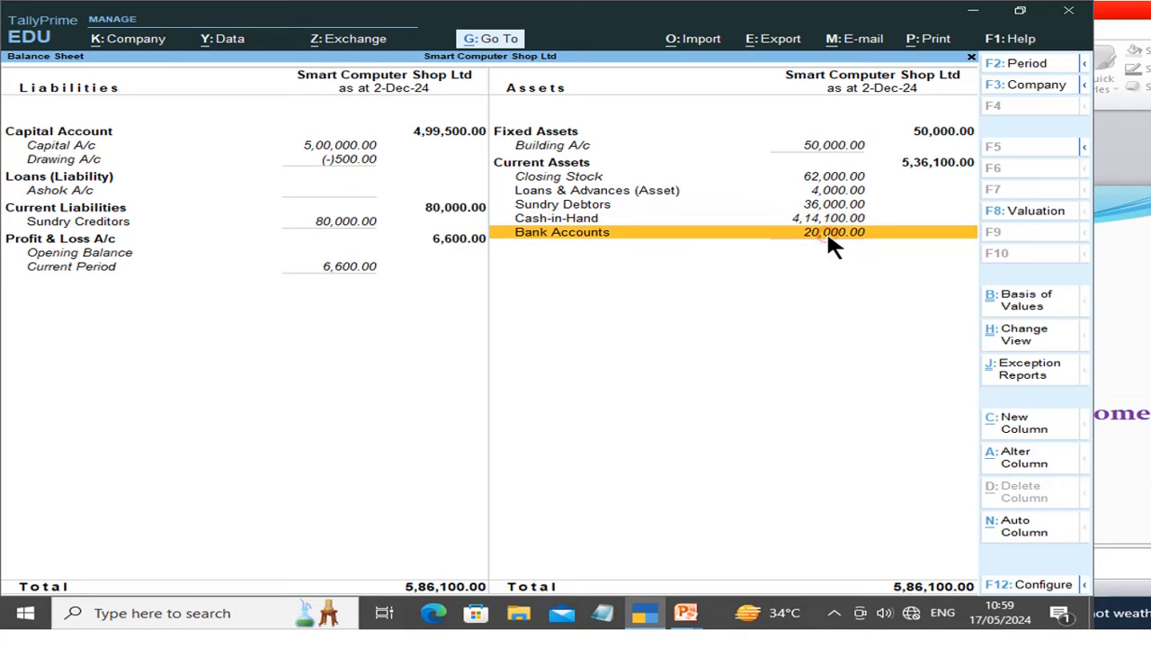
click(825, 178)
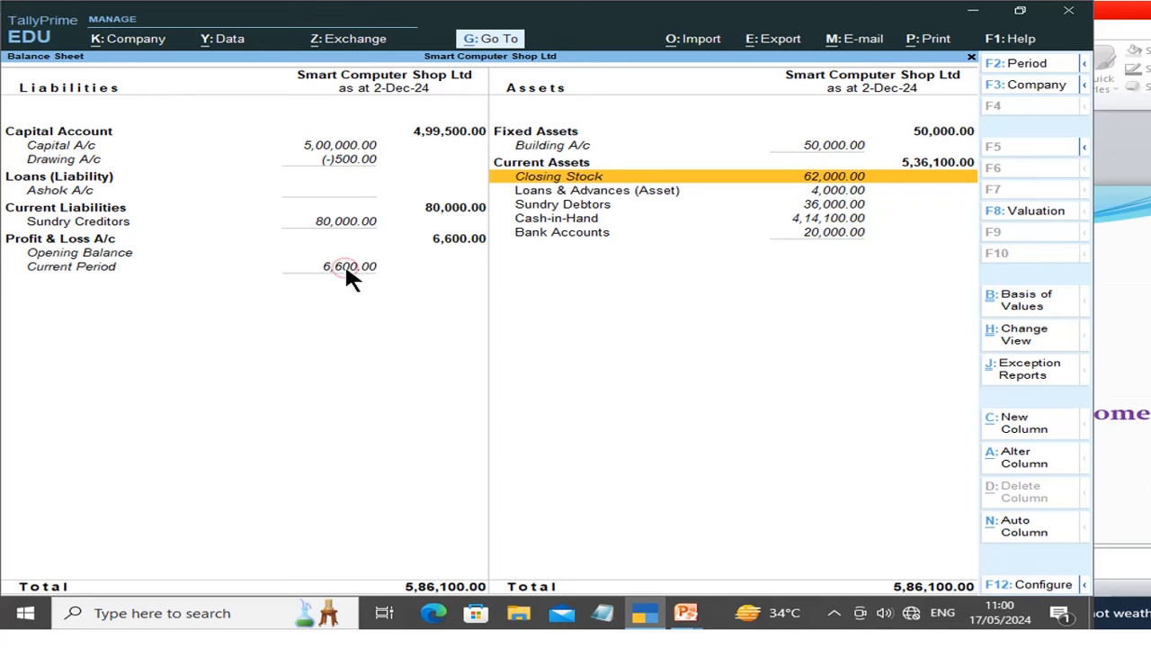
click(450, 241)
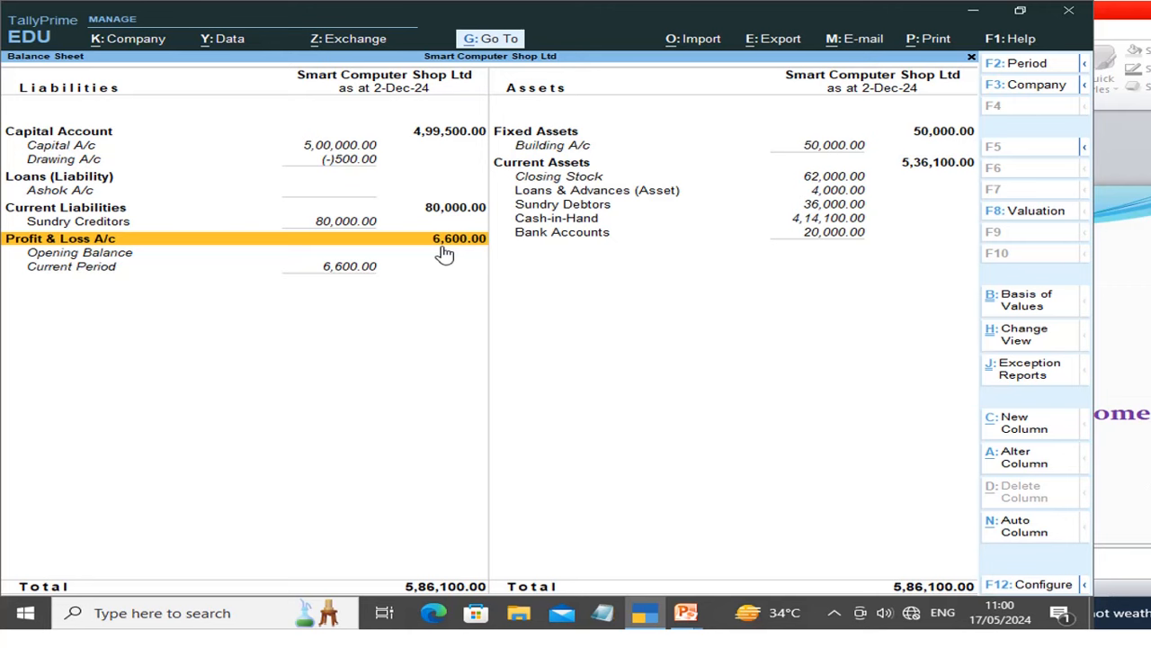
Close the Balance Sheet, switch to the PowerPoint slide show and advance to the 1/1/2025 goods wasted transaction.
key(Escape)
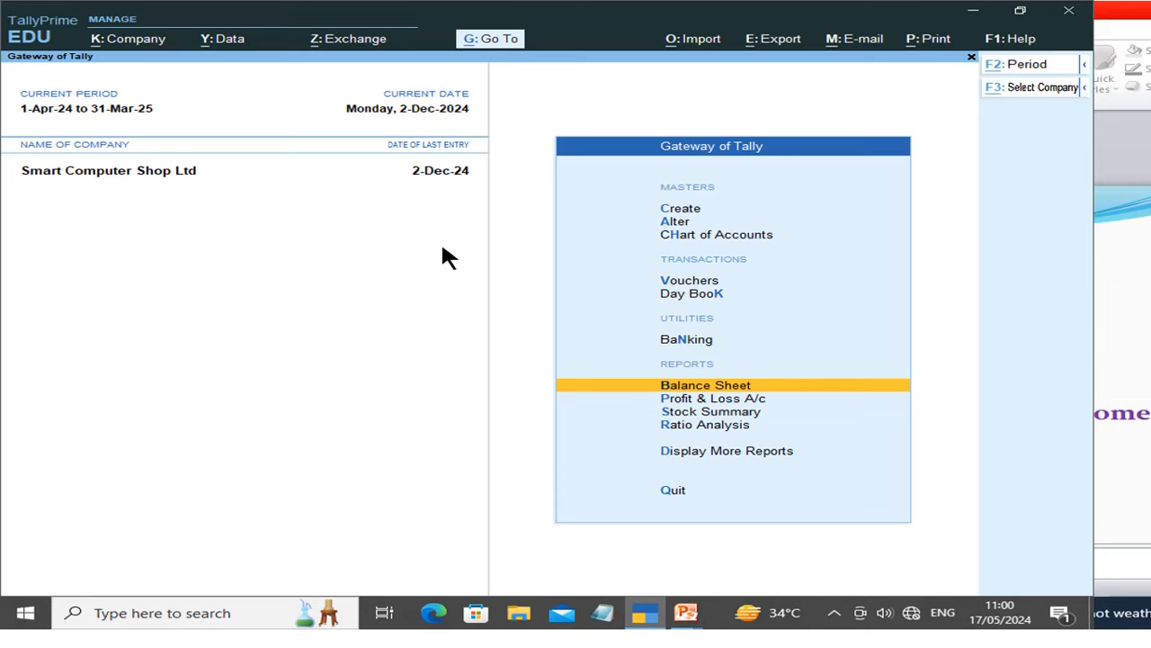
key(alt+Tab)
key(alt+Tab)
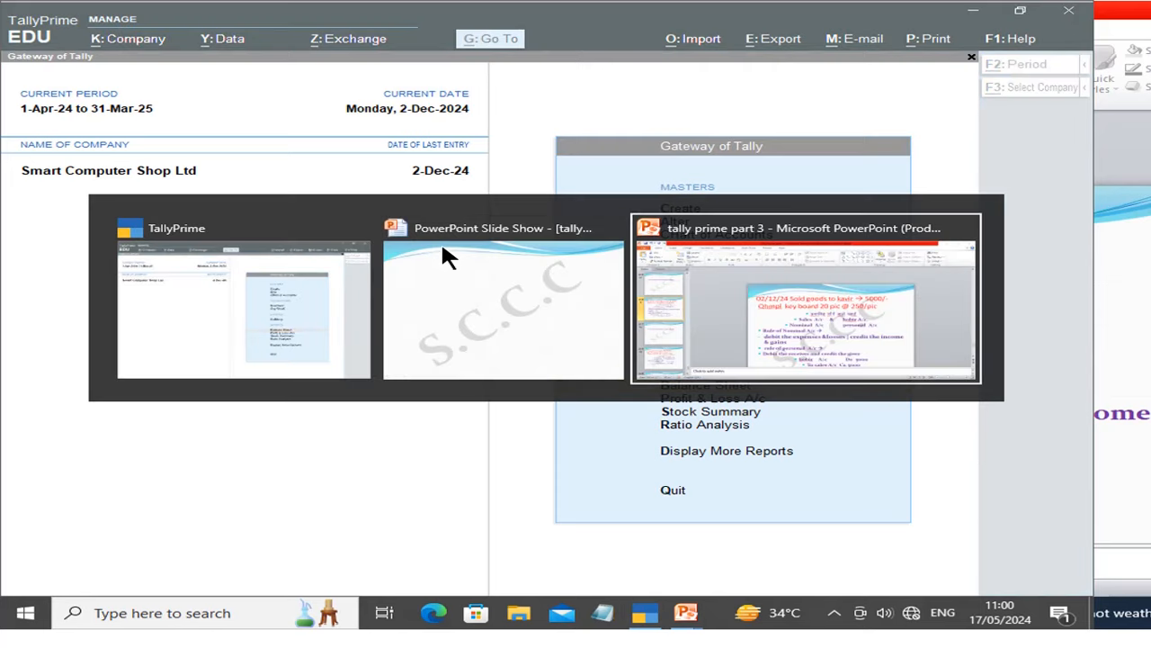
key(alt+Tab)
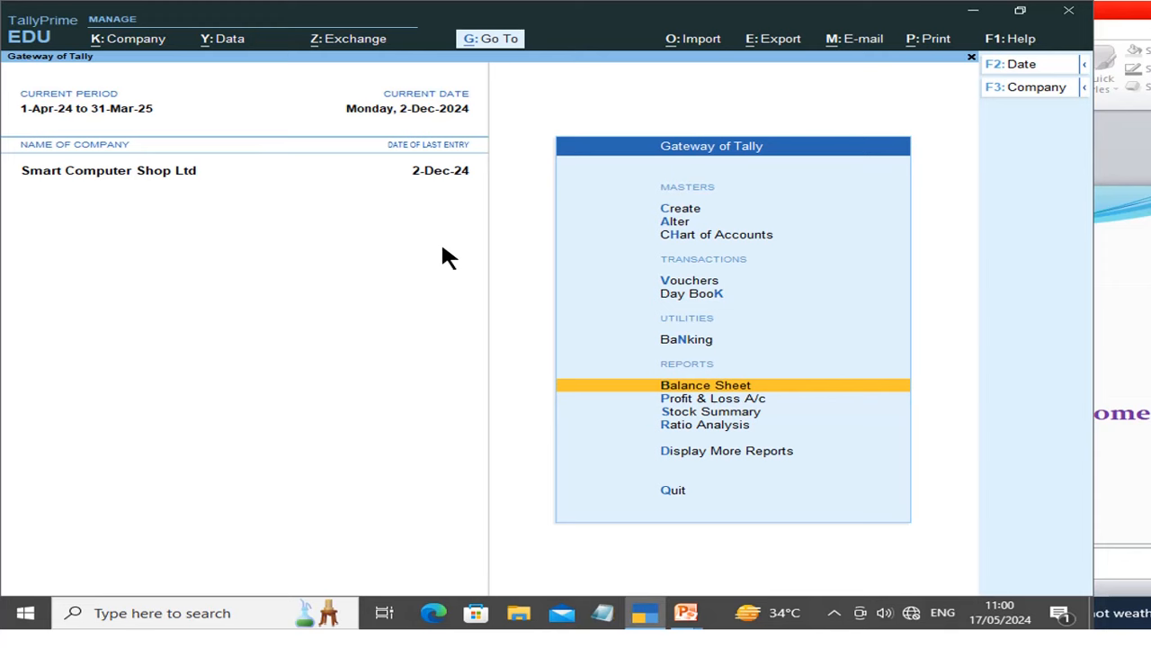
key(alt+Tab)
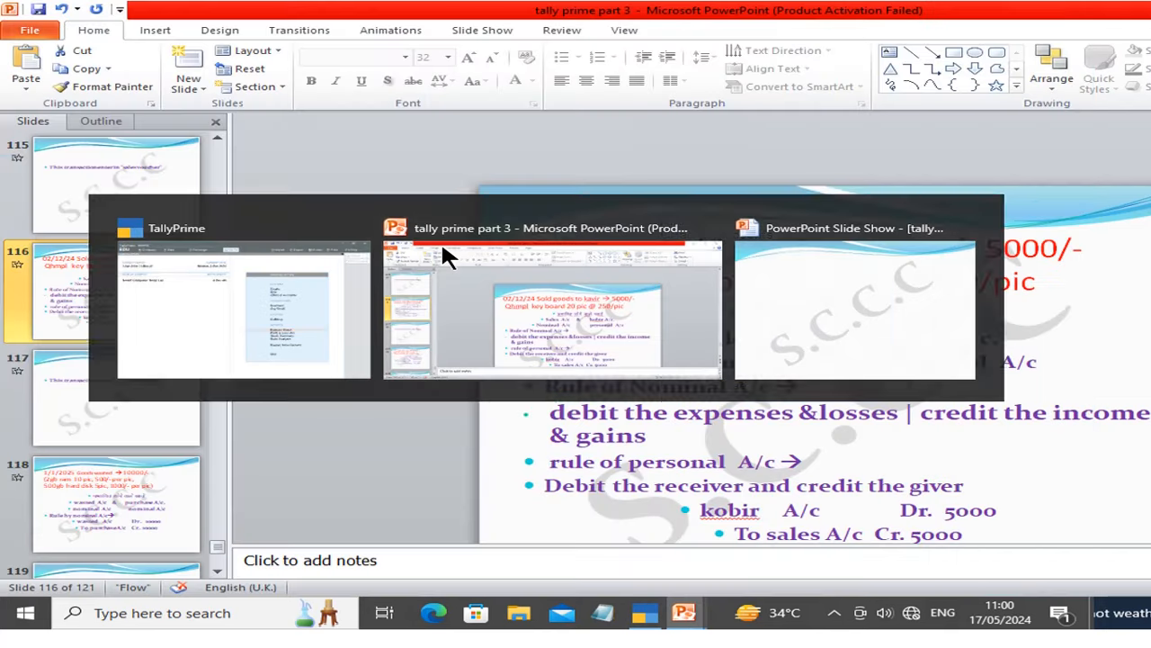
key(alt+Tab)
key(Tab)
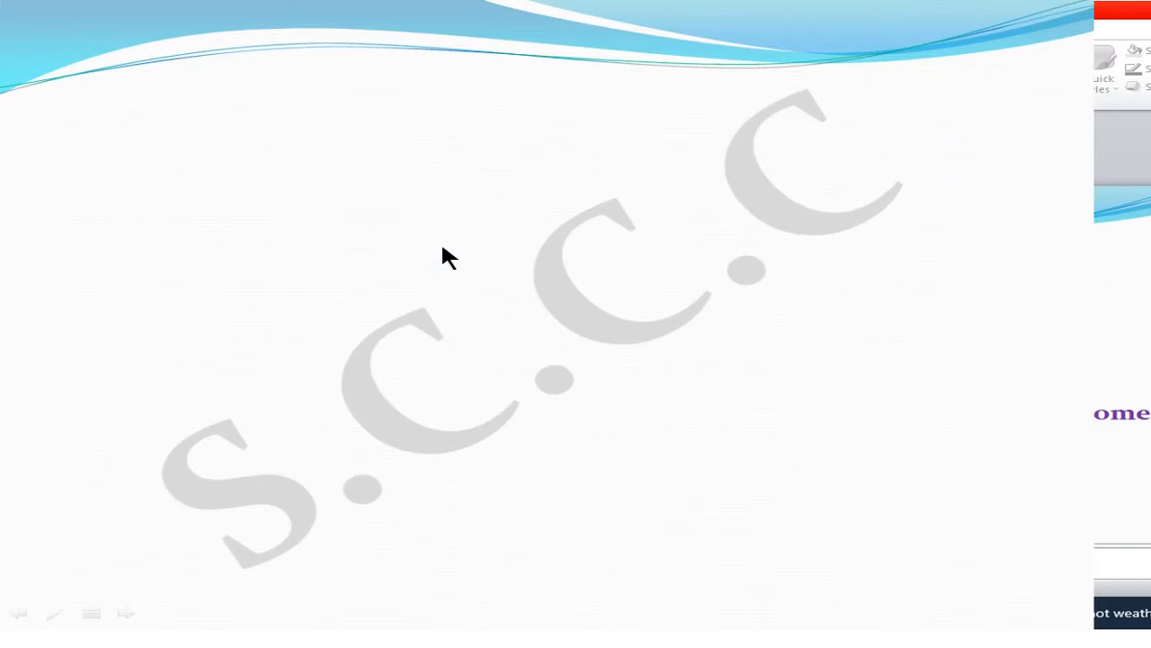
key(Right)
key(Right)
key(Right)
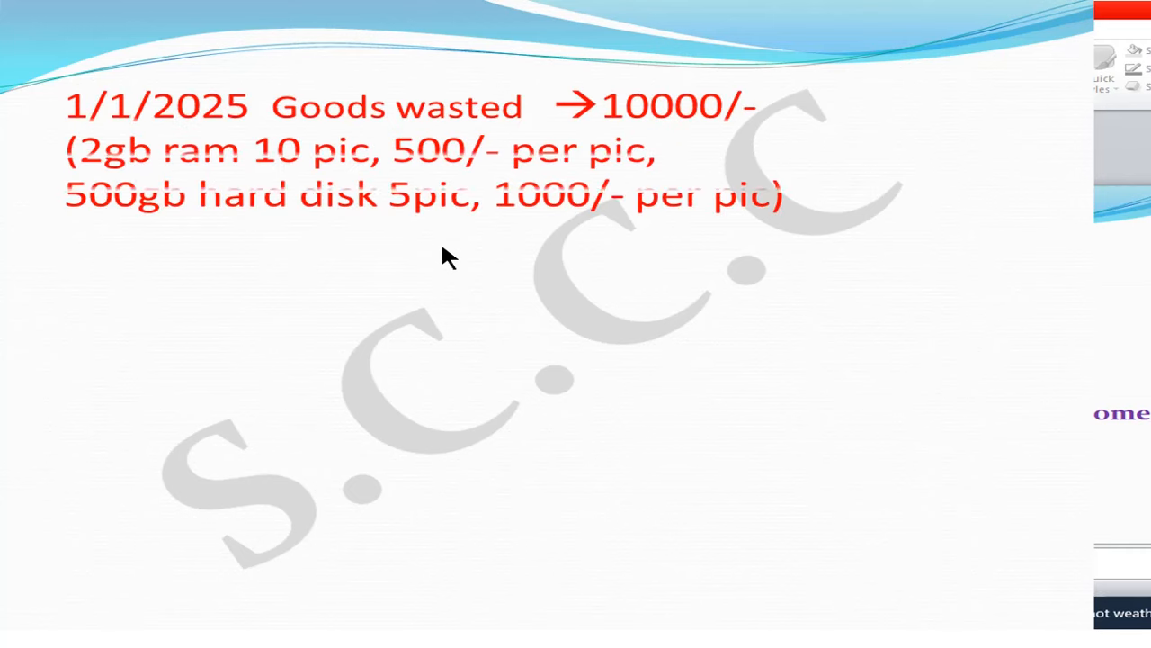
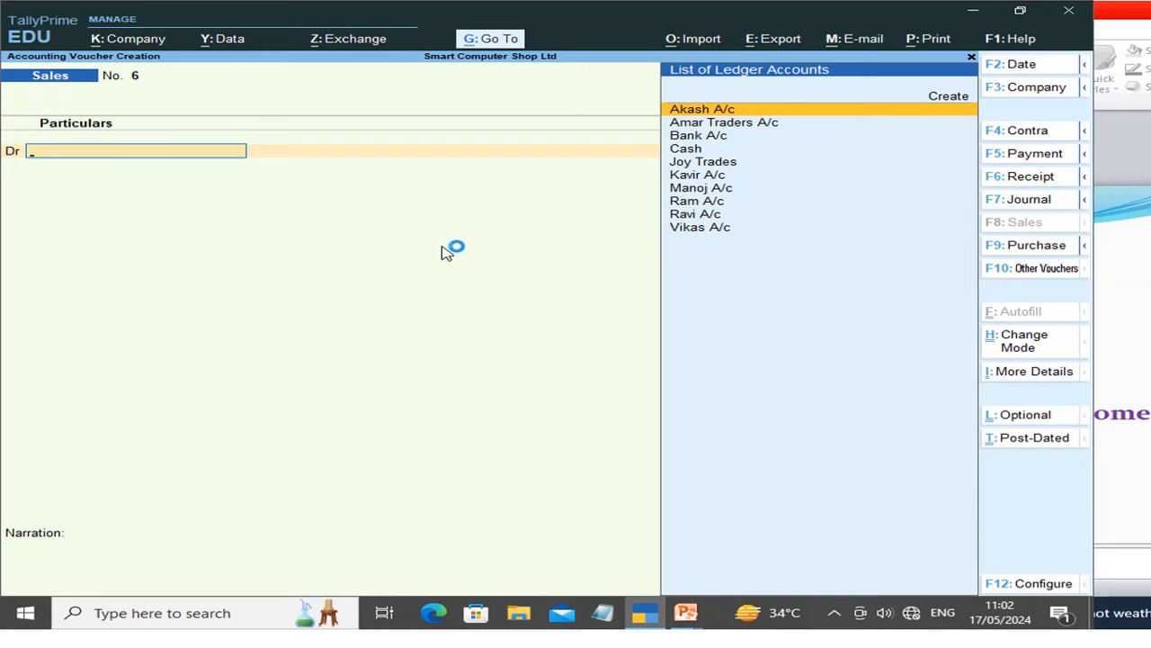
Change the new voucher to a Journal and search the debit ledgers for a wasted goods account.
key(F7)
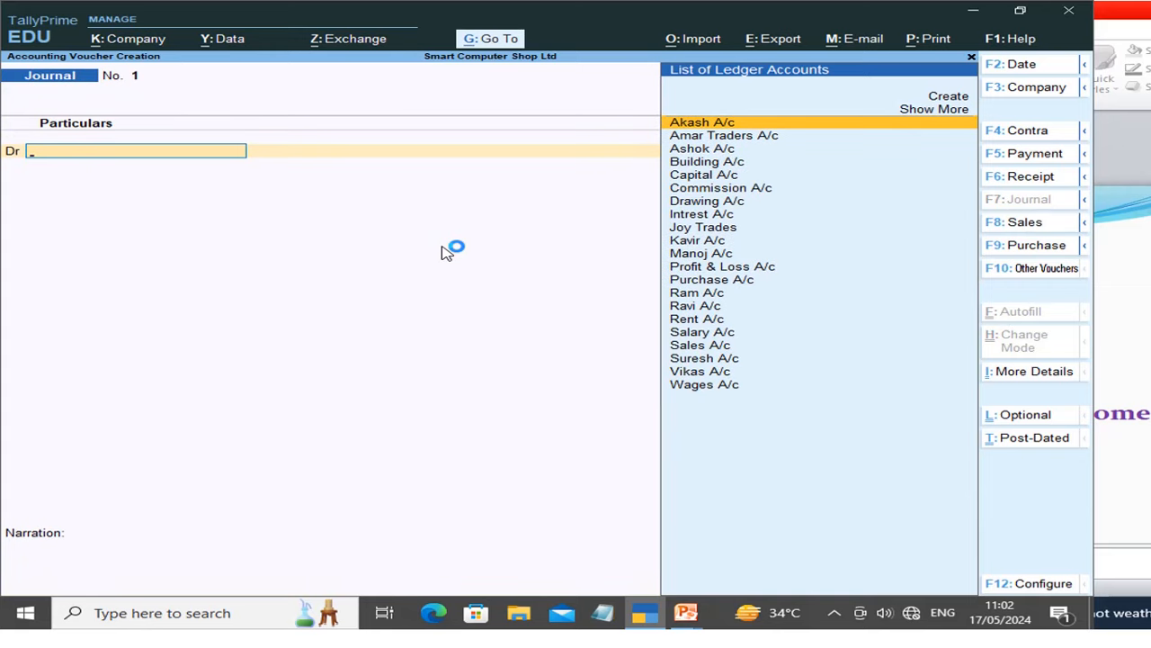
text(Wa)
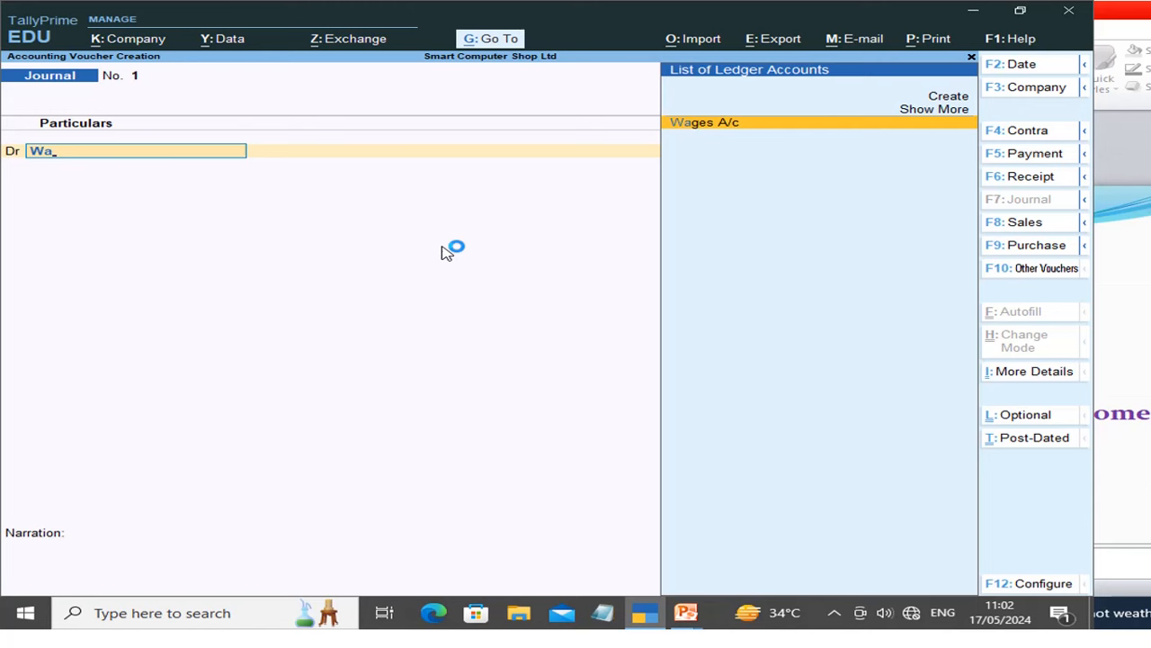
key(BackSpace)
key(BackSpace)
text(wa/)
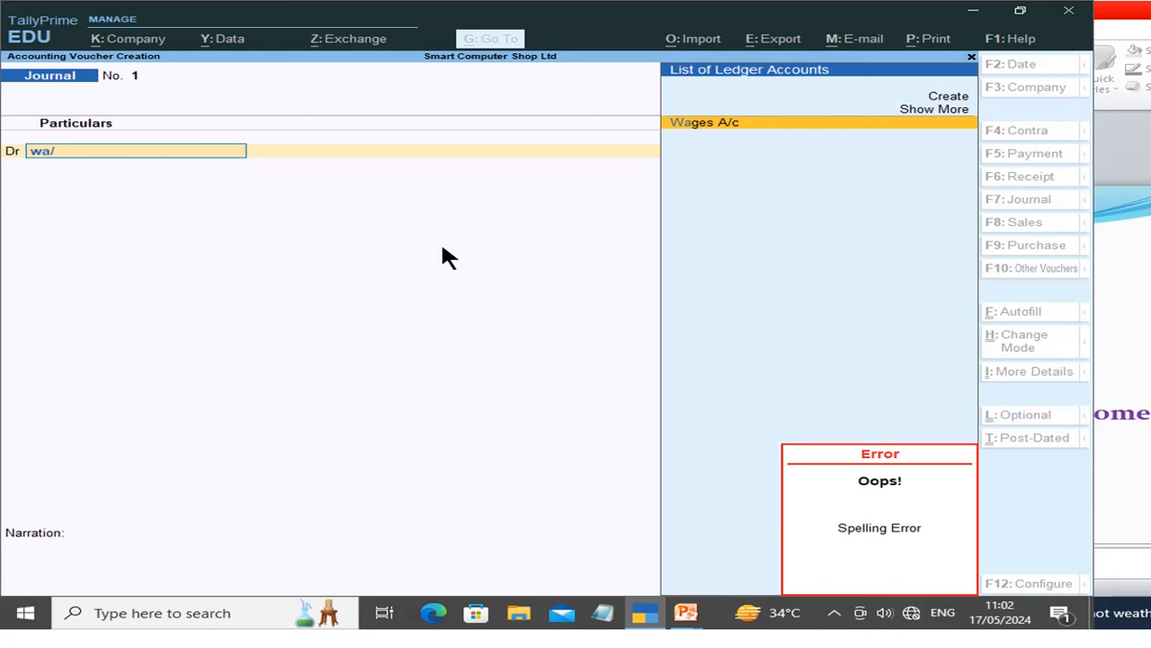
key(BackSpace)
key(BackSpace)
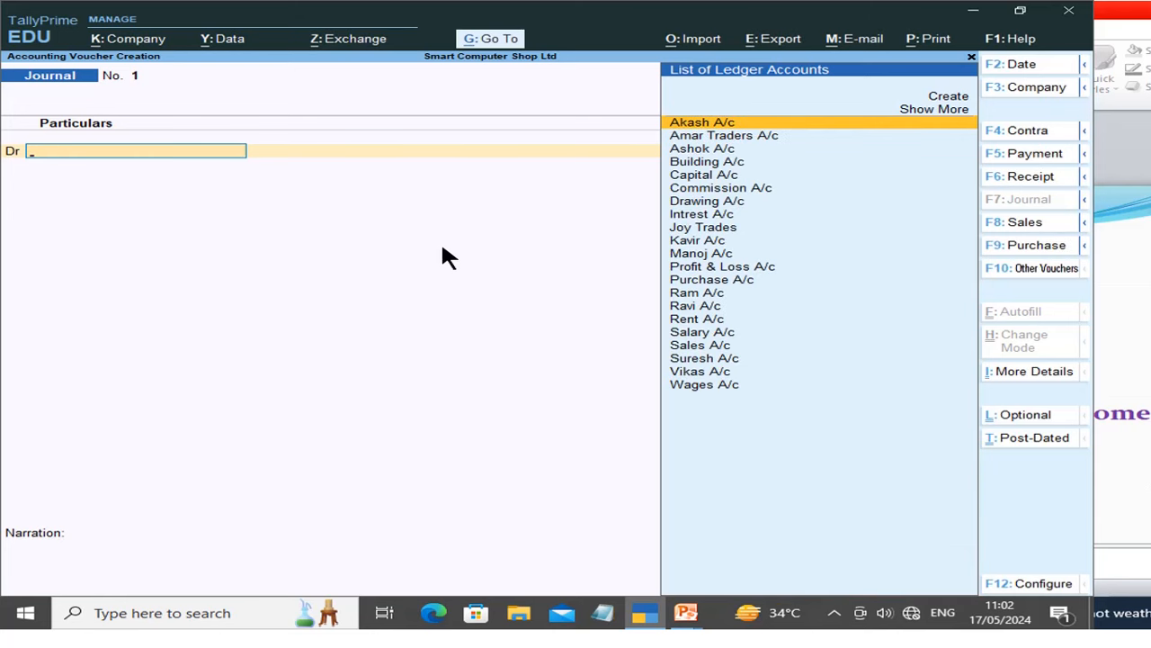
Start a new ledger for the journal's debit line and name it Wasted A/c, without an alias.
click(938, 96)
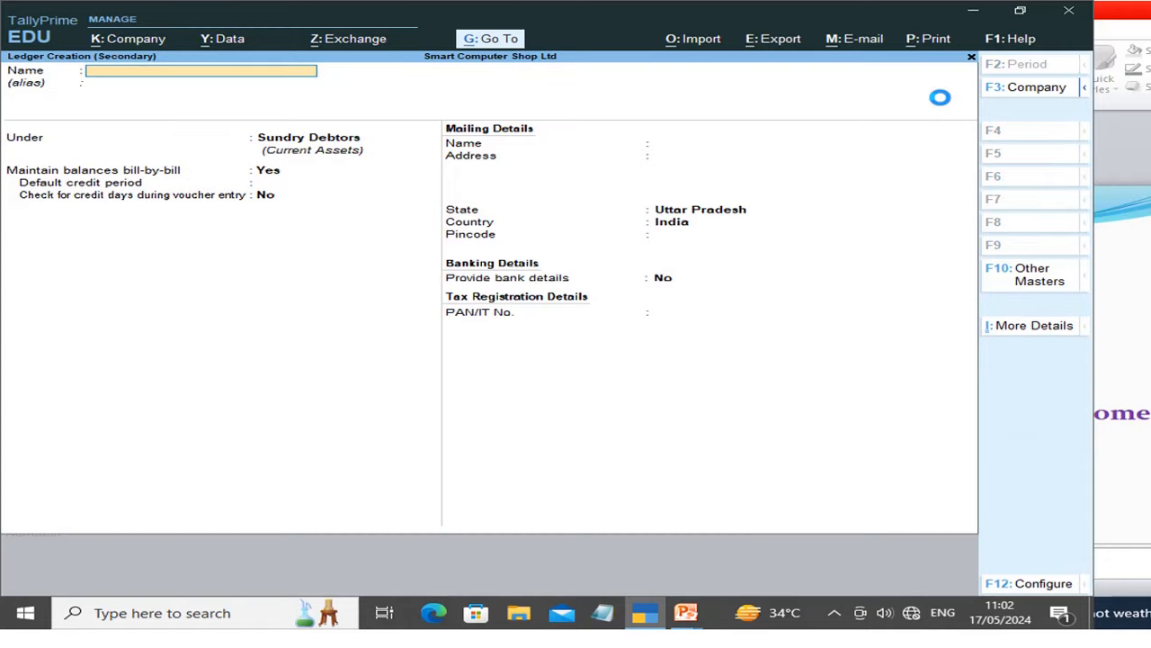
text(Wasted)
text(A.c)
key(BackSpace)
key(BackSpace)
key(BackSpace)
text(a/c)
key(Return)
key(Return)
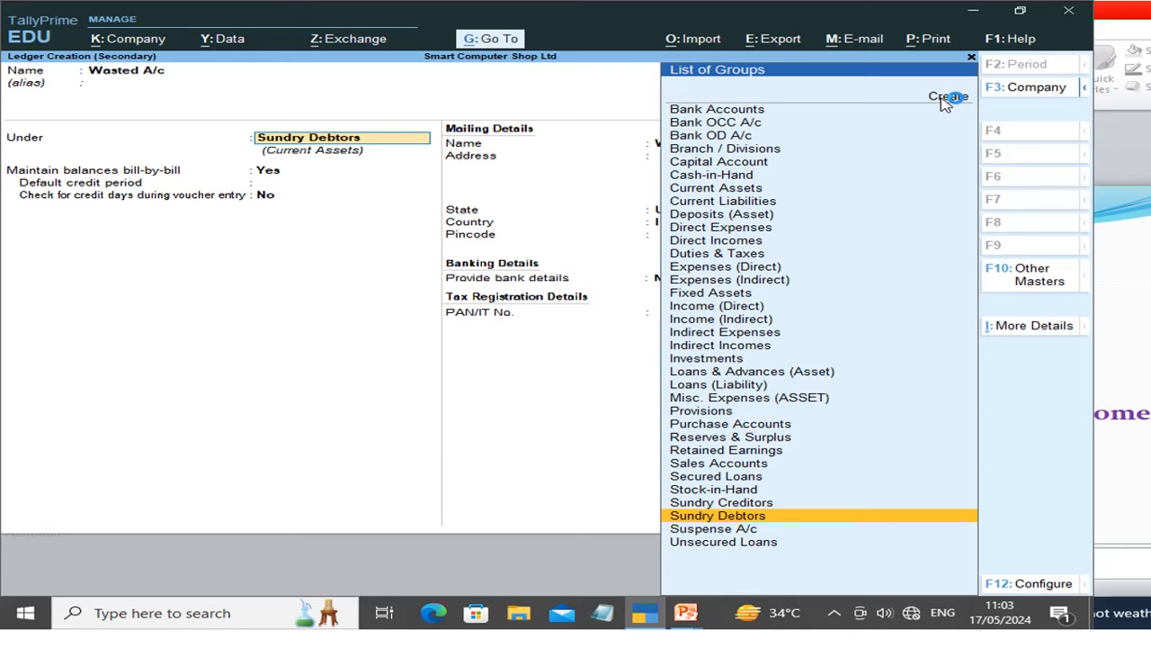
Place the Wasted A/c ledger under Capital Account and save it with the remaining details left at their defaults.
text(c)
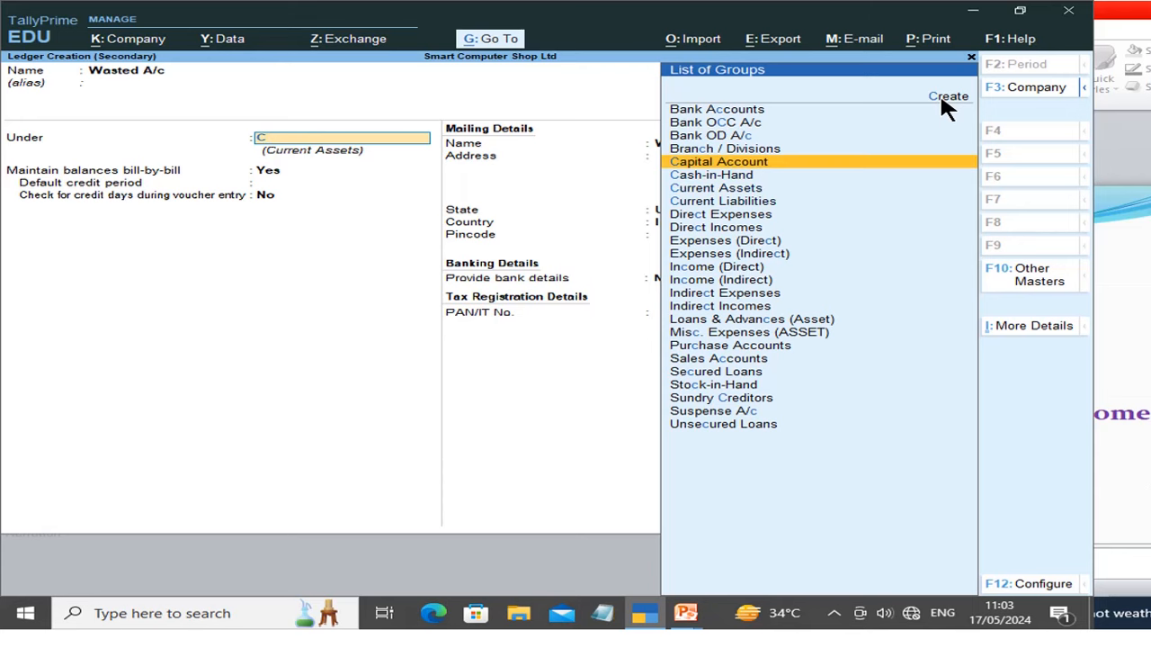
key(Return)
key(Return)
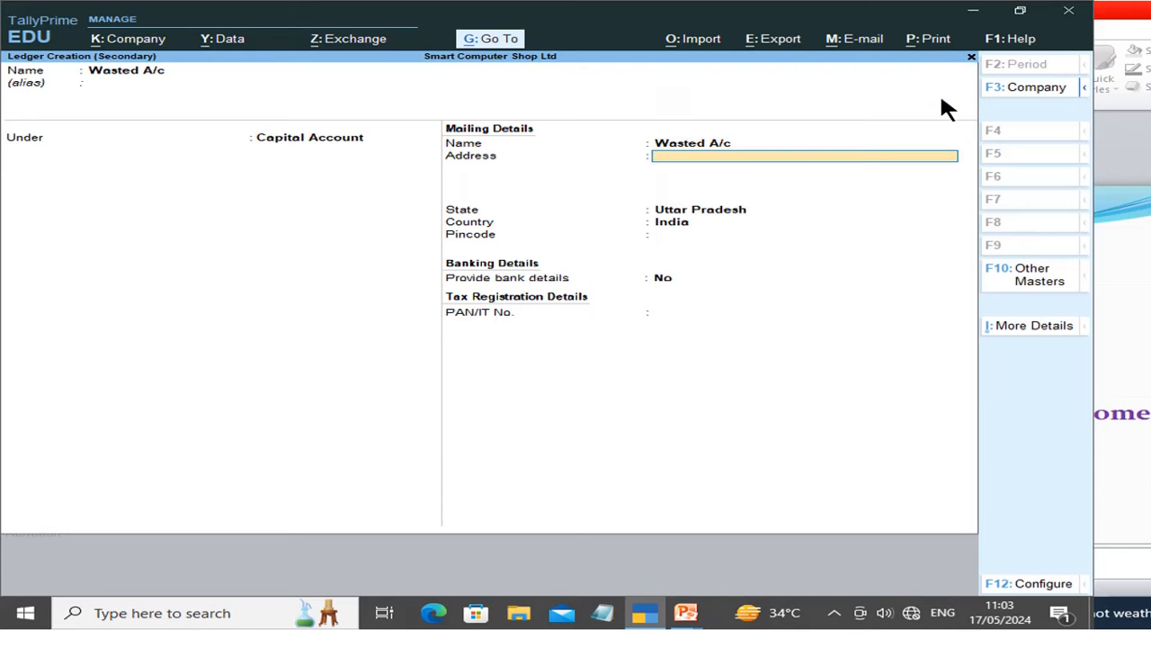
key(Return)
key(Return)
key(Return)
key(Return)
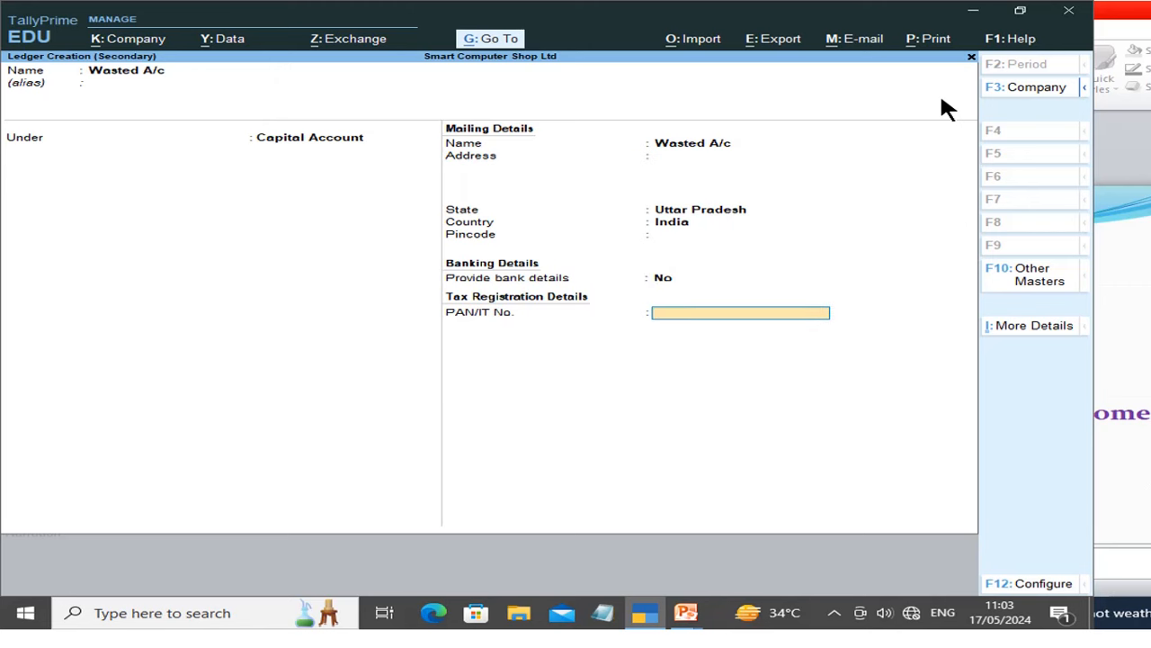
key(Return)
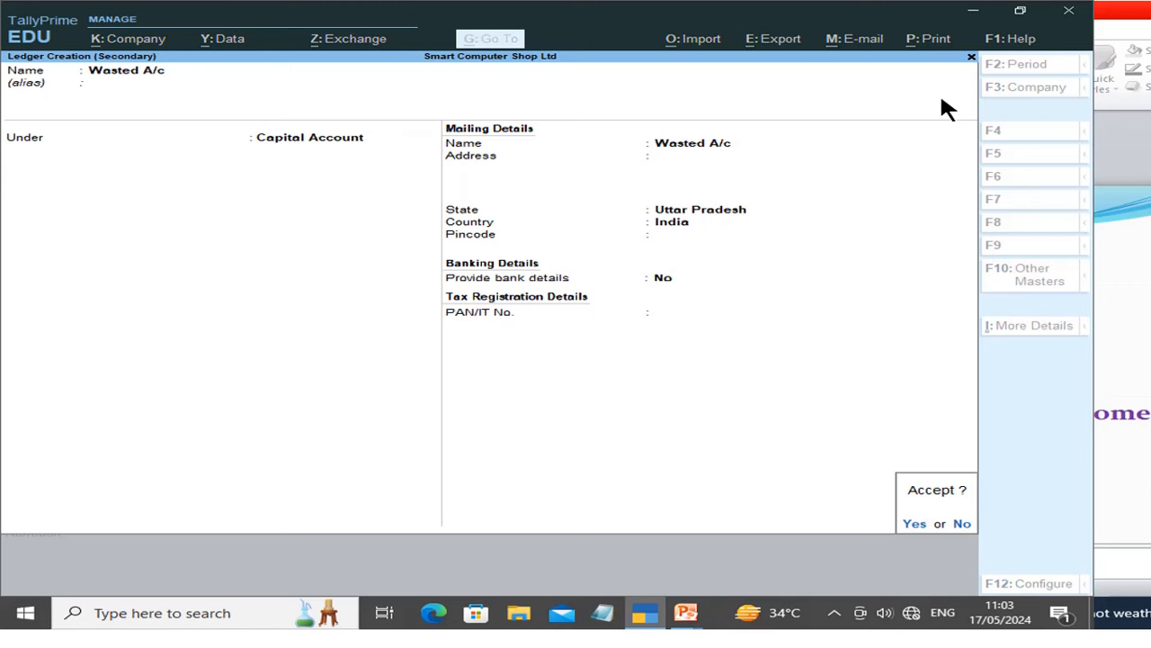
key(Return)
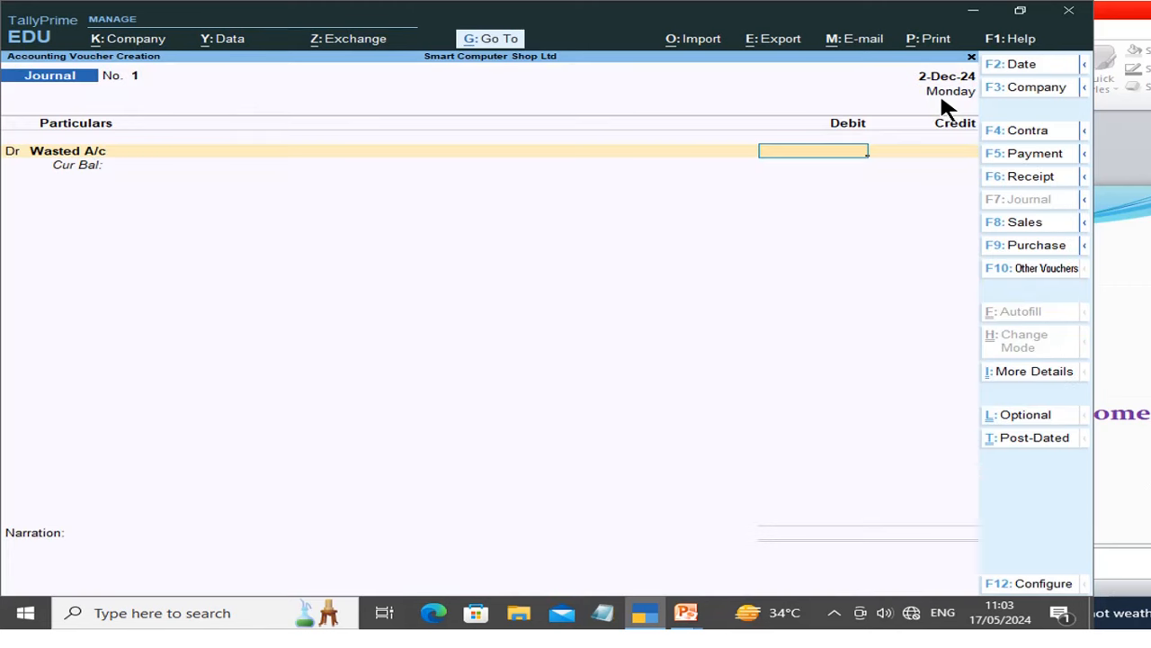
Debit Wasted A/c with 10000 and choose Purchase A/c as the credit ledger for the same amount.
text(10000)
key(Return)
key(Return)
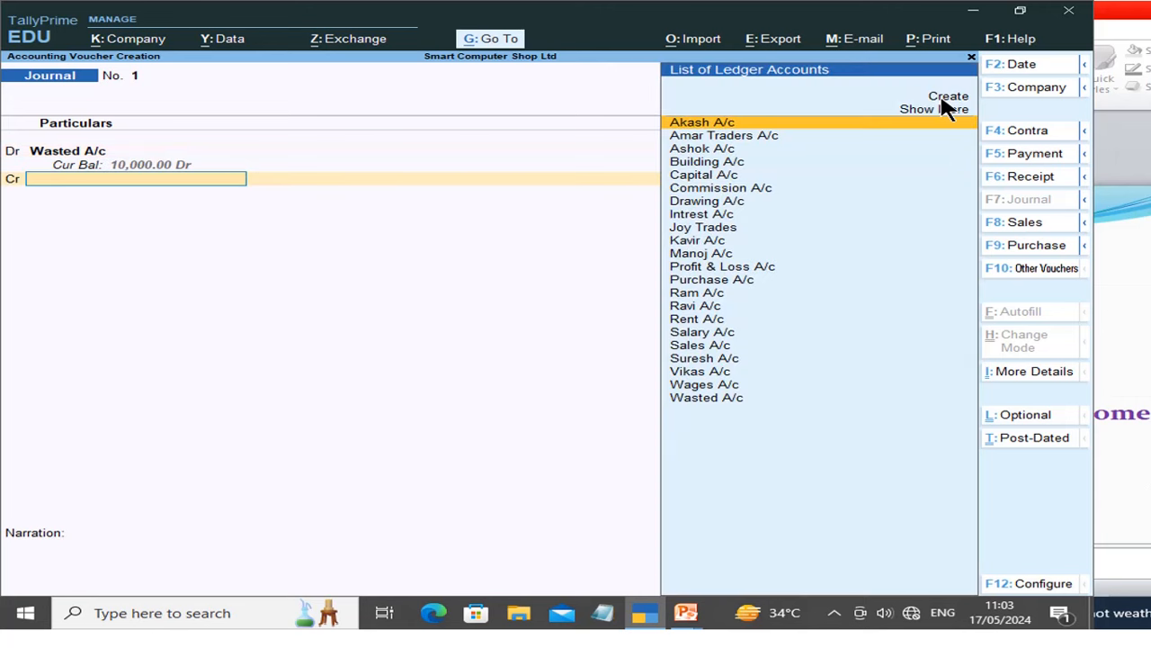
text(P)
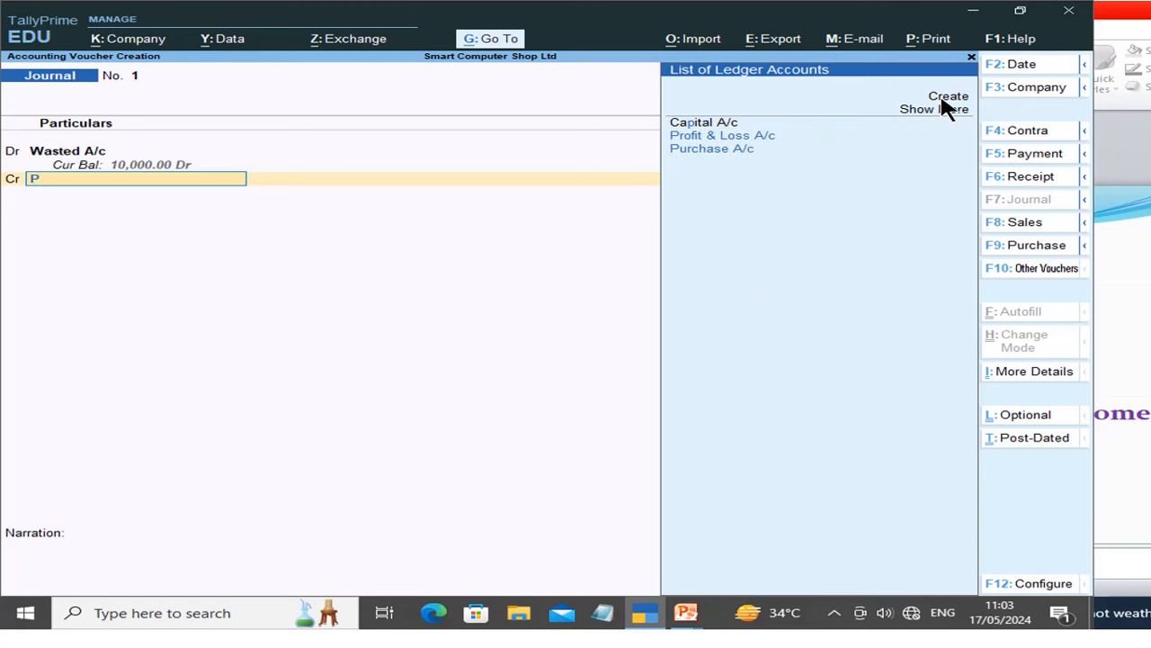
key(Down)
key(Down)
key(Down)
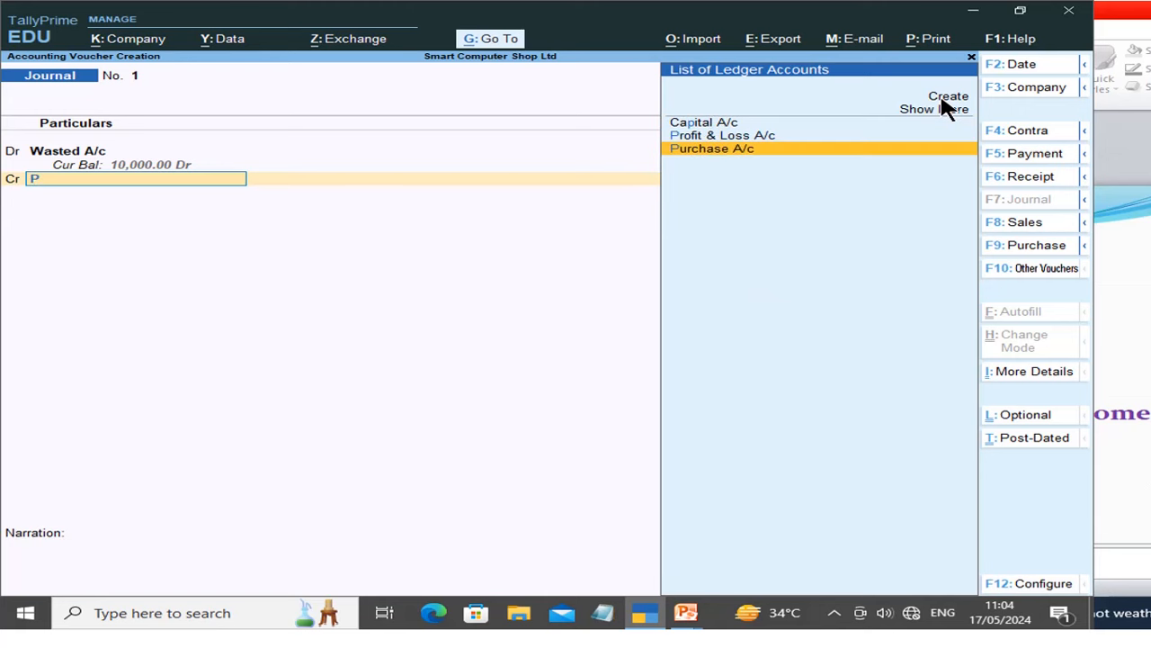
key(Return)
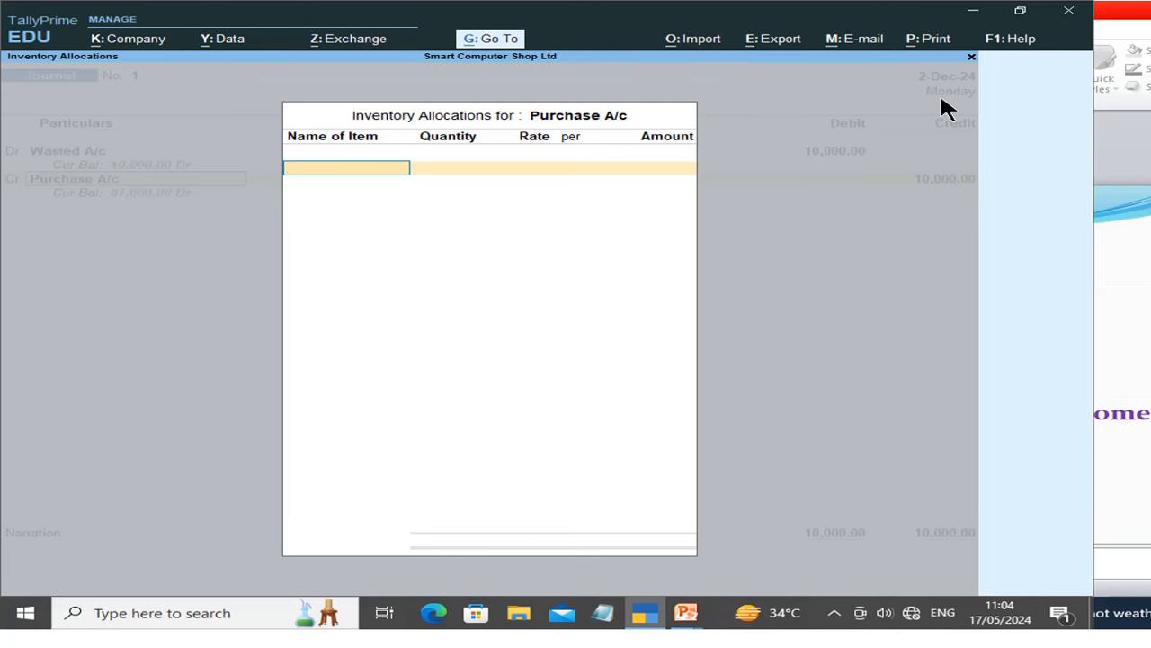
Allocate 10 pic of 2 Gb Ram at a rate of 500 per pic to Purchase A/c.
text(2)
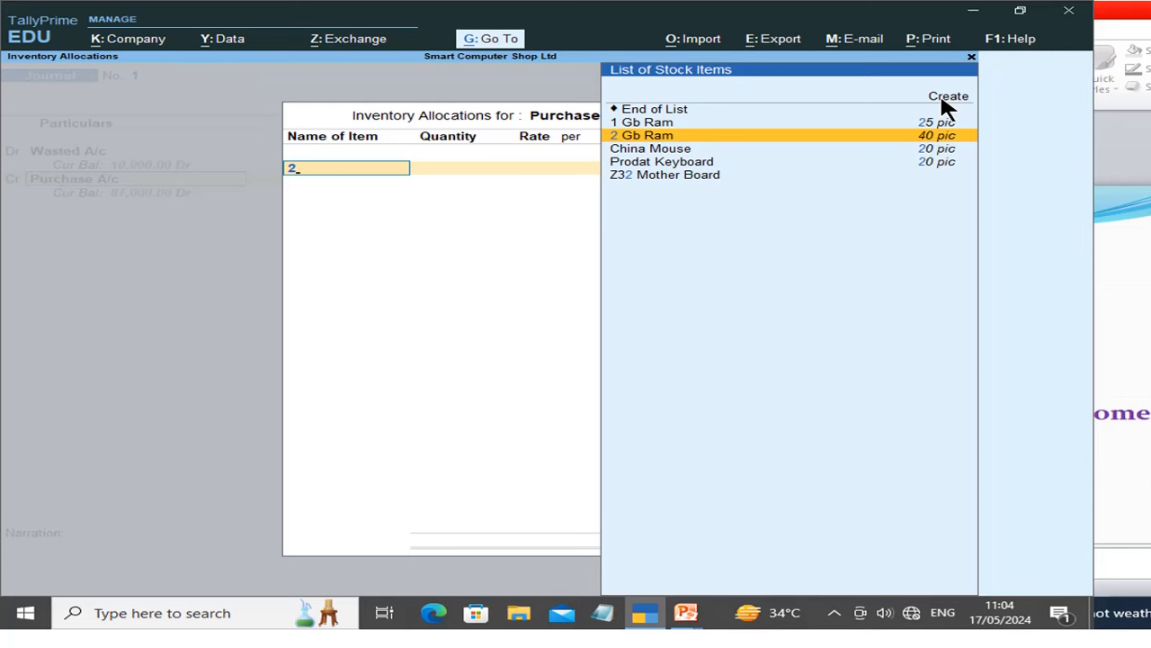
key(Return)
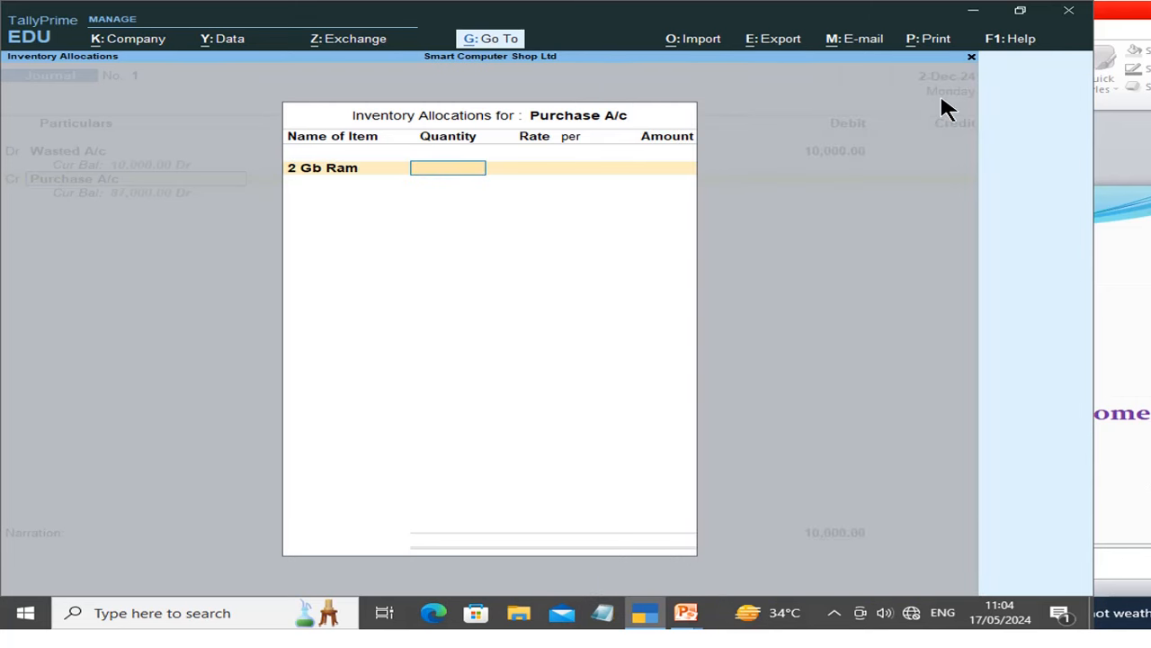
text(10)
key(Return)
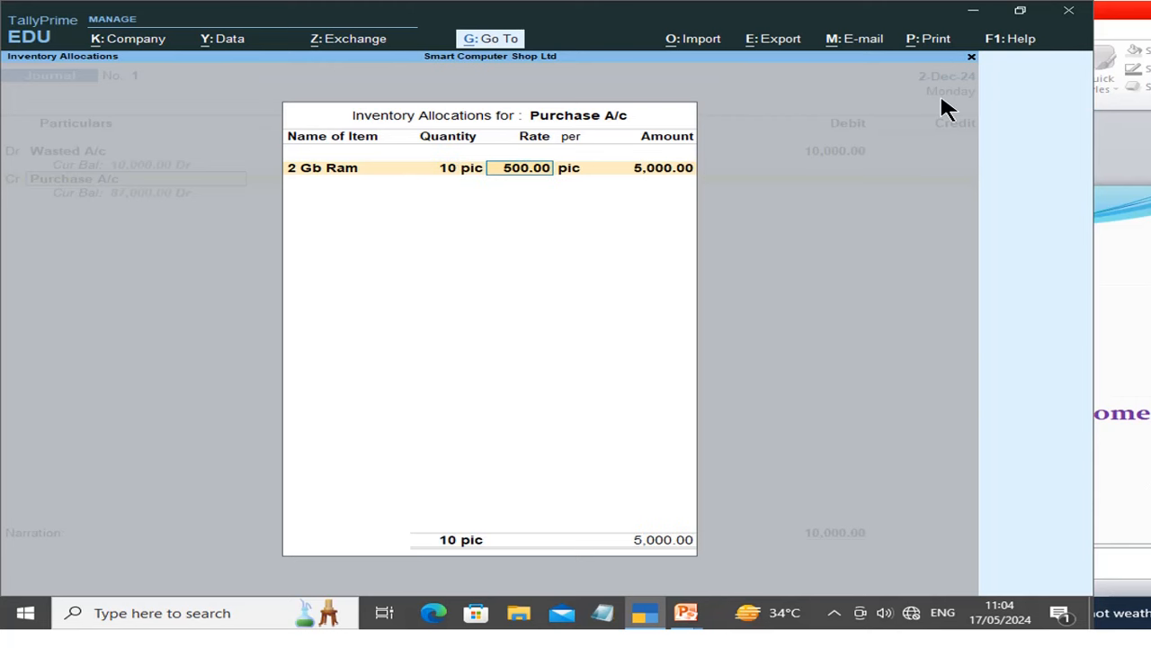
key(Return)
key(Return)
key(Return)
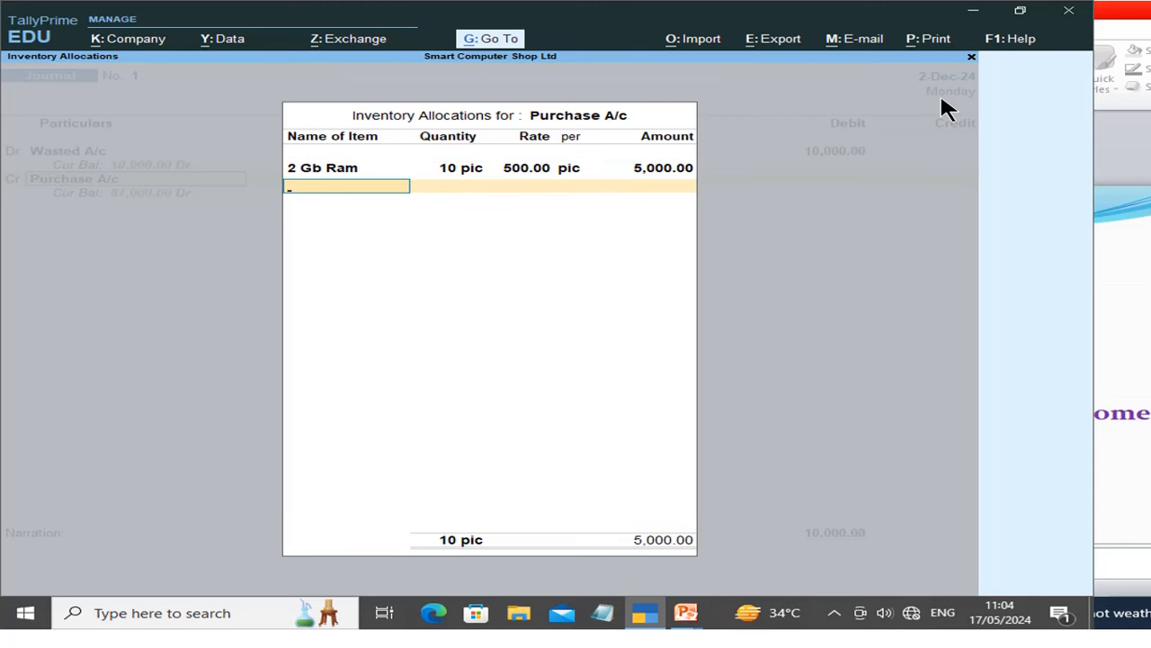
Add 5 pic of 500 HDD at a rate of 1,000 per pic to the Purchase A/c allocation.
text(5)
key(Return)
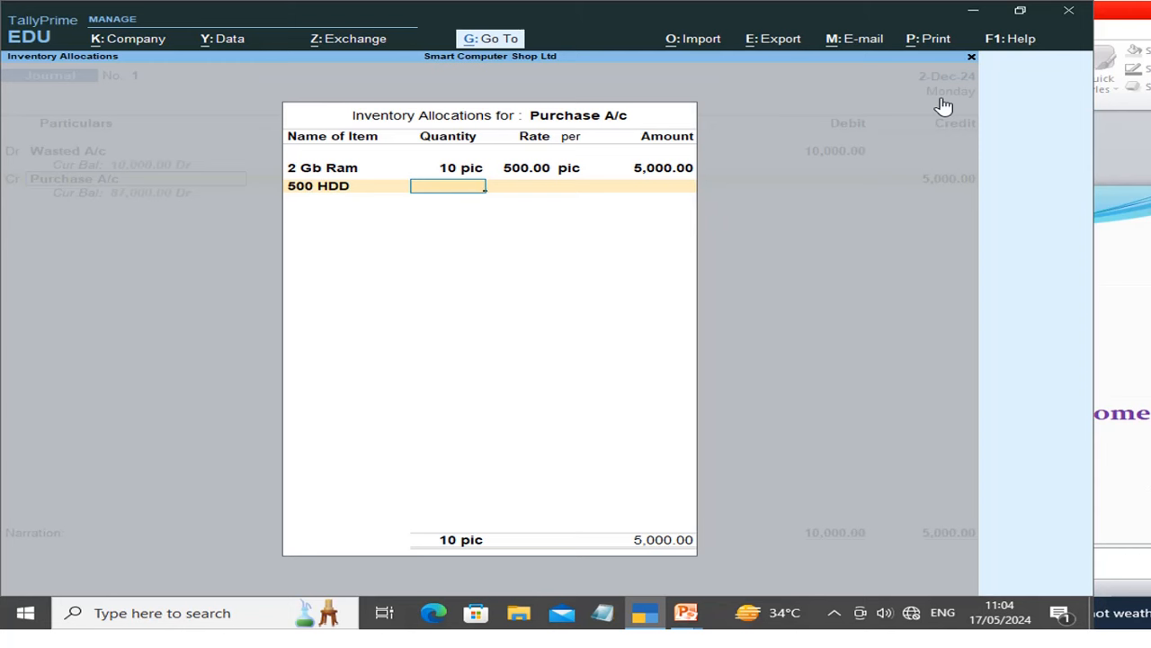
text(5)
key(Return)
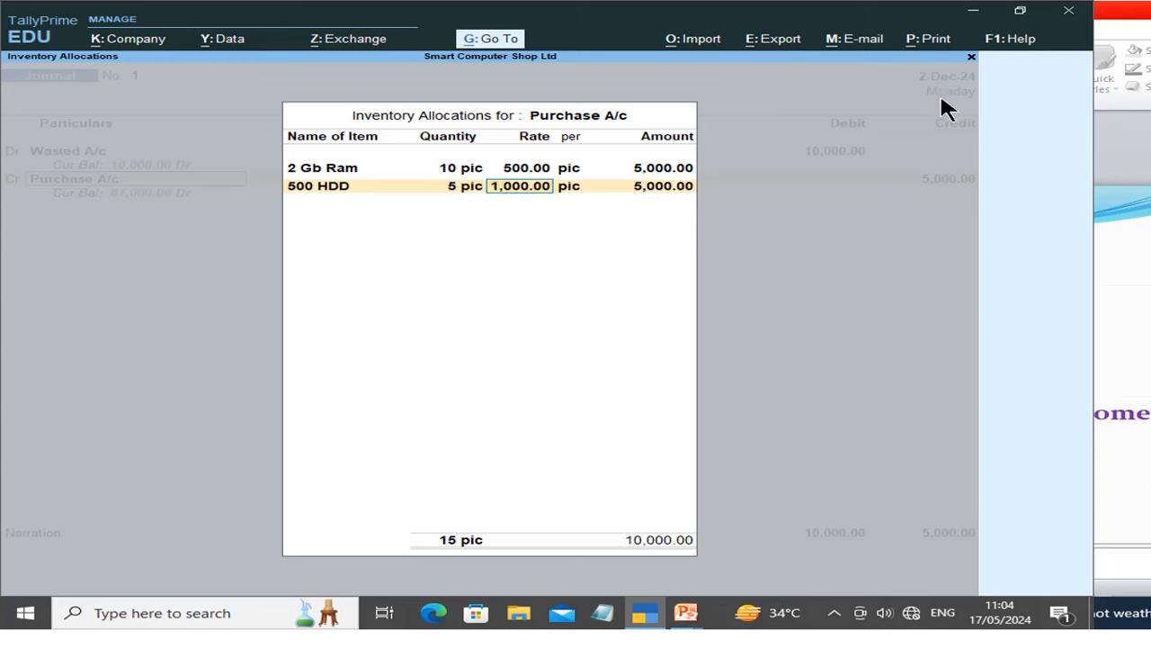
key(Return)
key(Return)
key(Return)
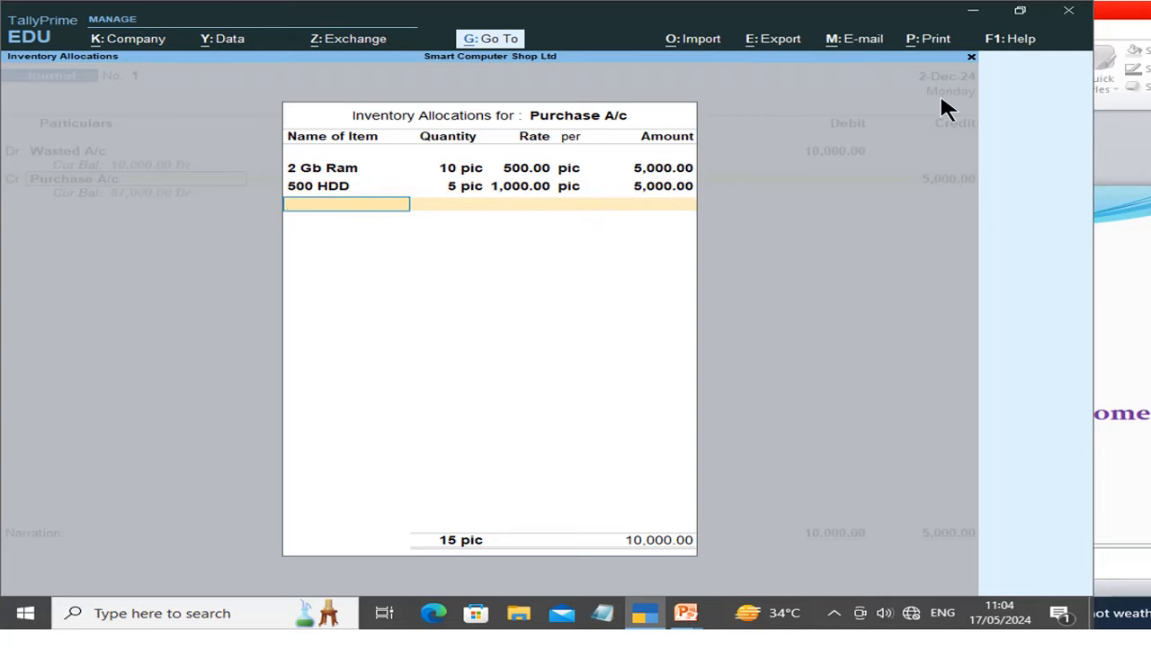
Finish the inventory allocation and save the journal voucher without a narration.
key(Return)
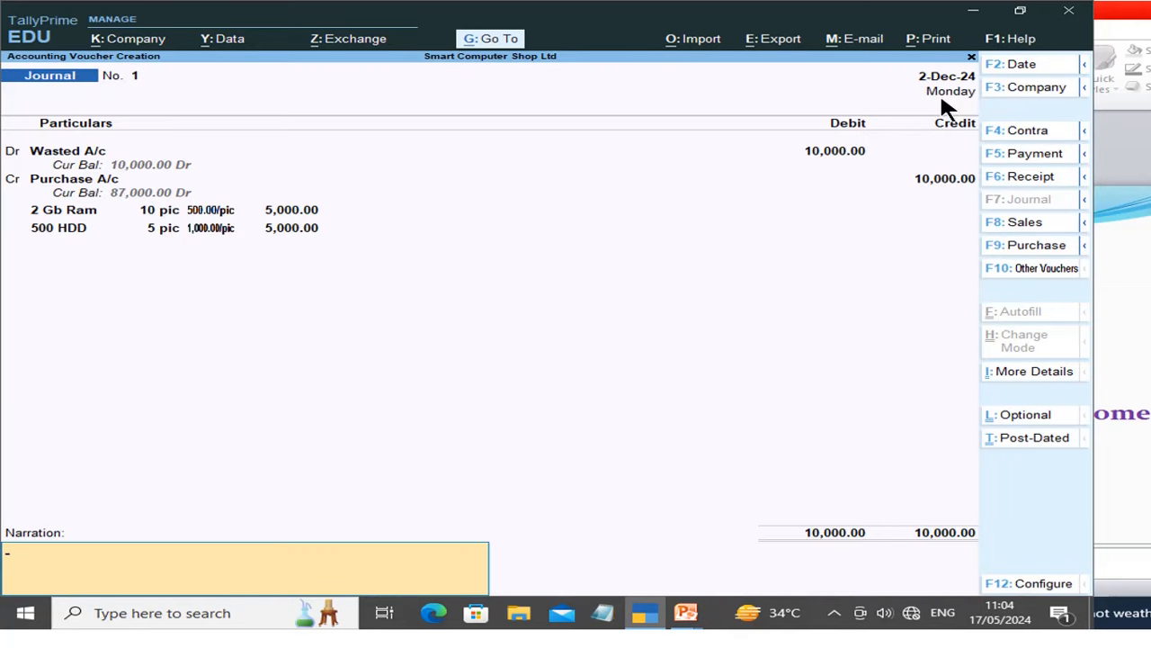
key(Return)
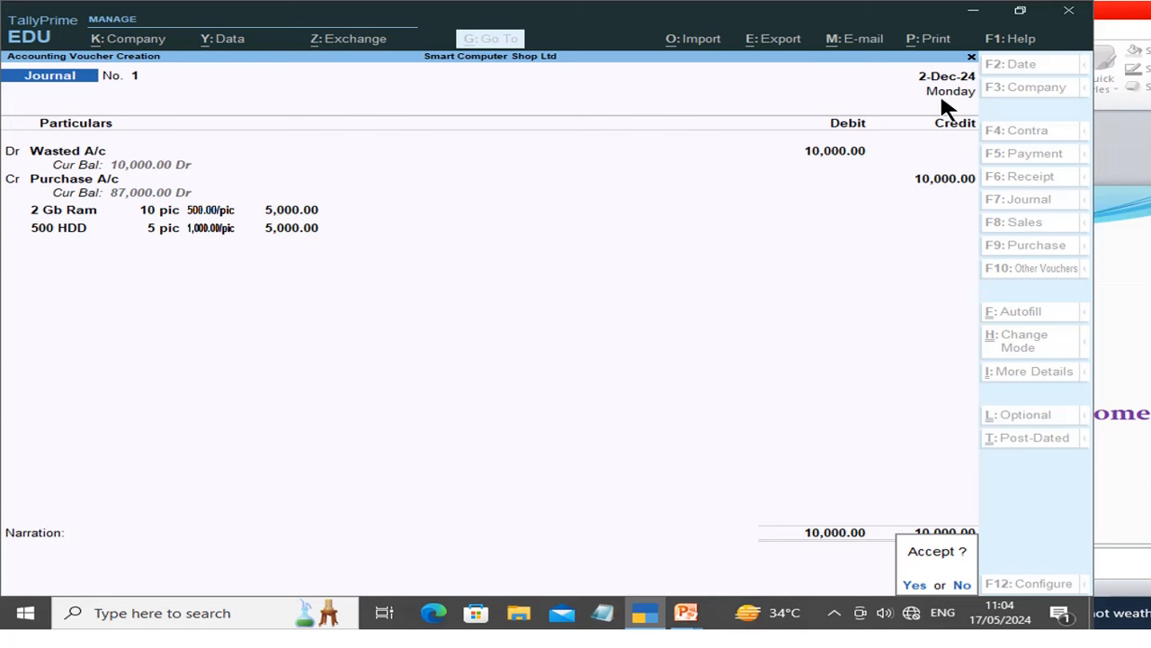
key(Return)
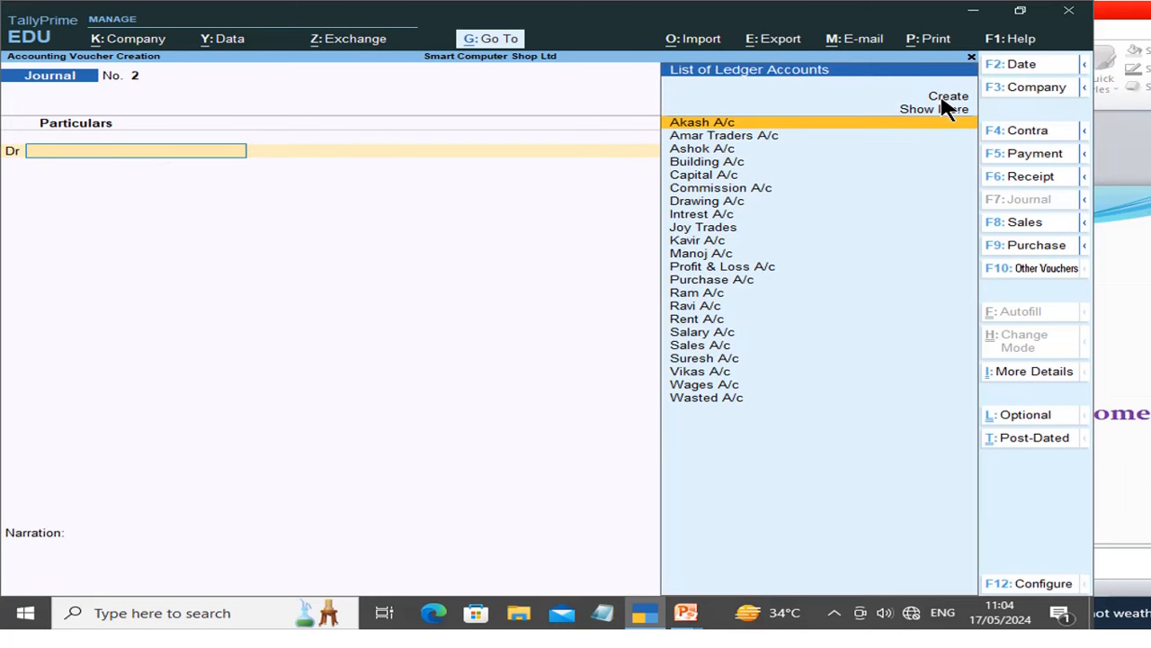
Leave voucher entry and open the company's Balance Sheet.
key(Escape)
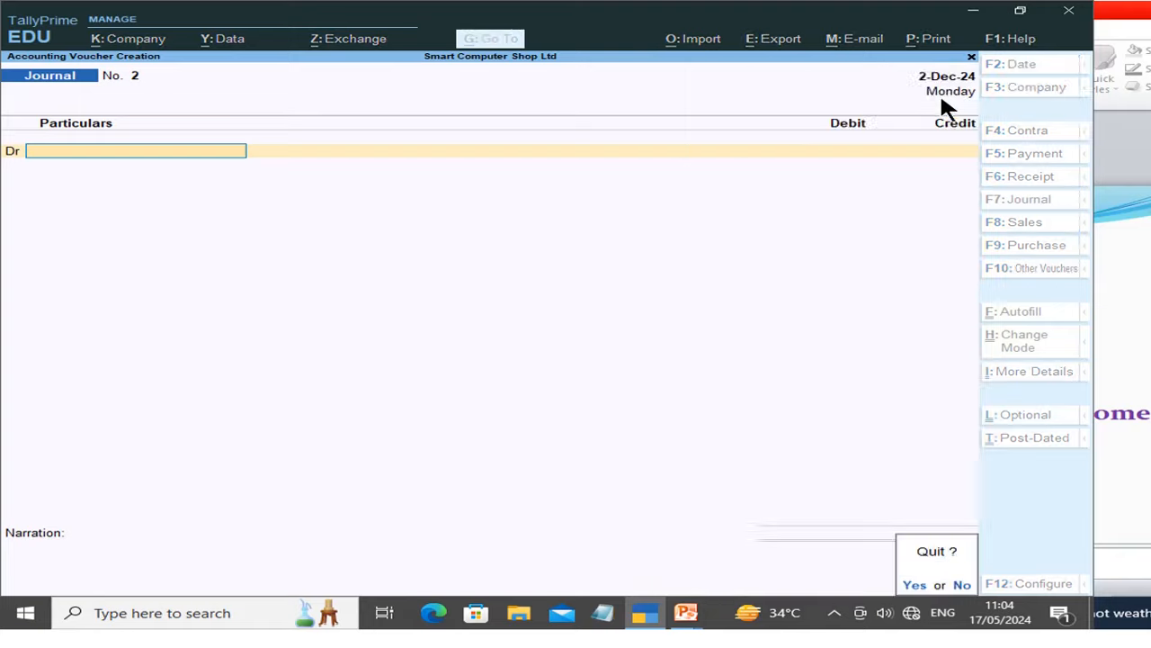
key(Return)
key(Down)
key(Down)
key(Down)
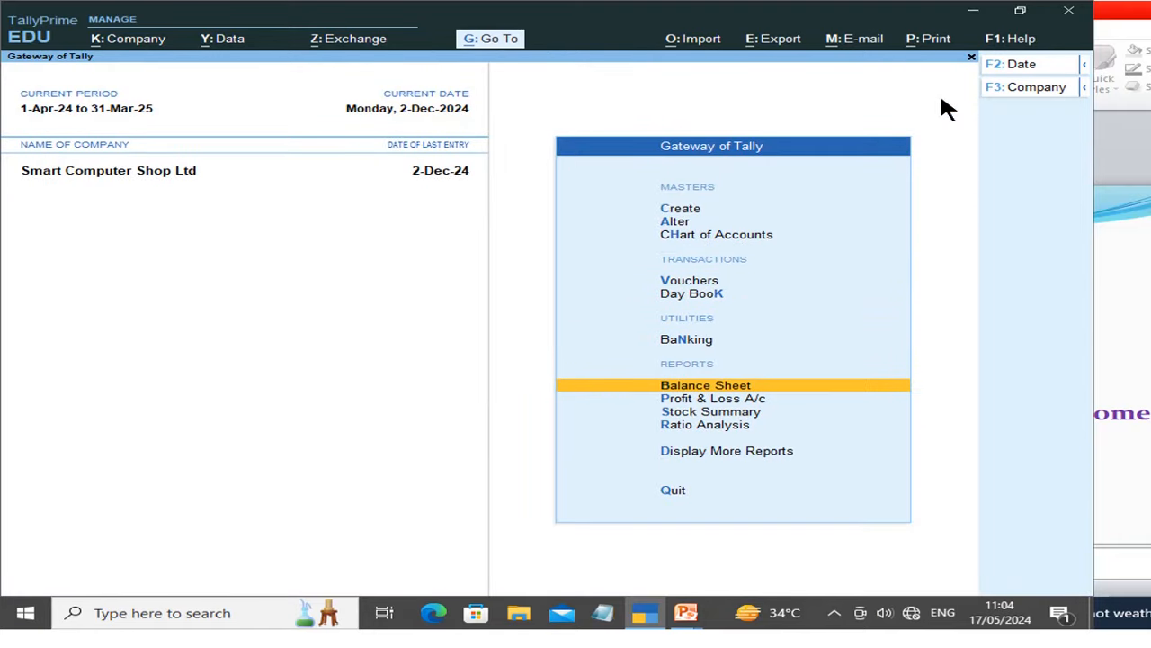
key(Return)
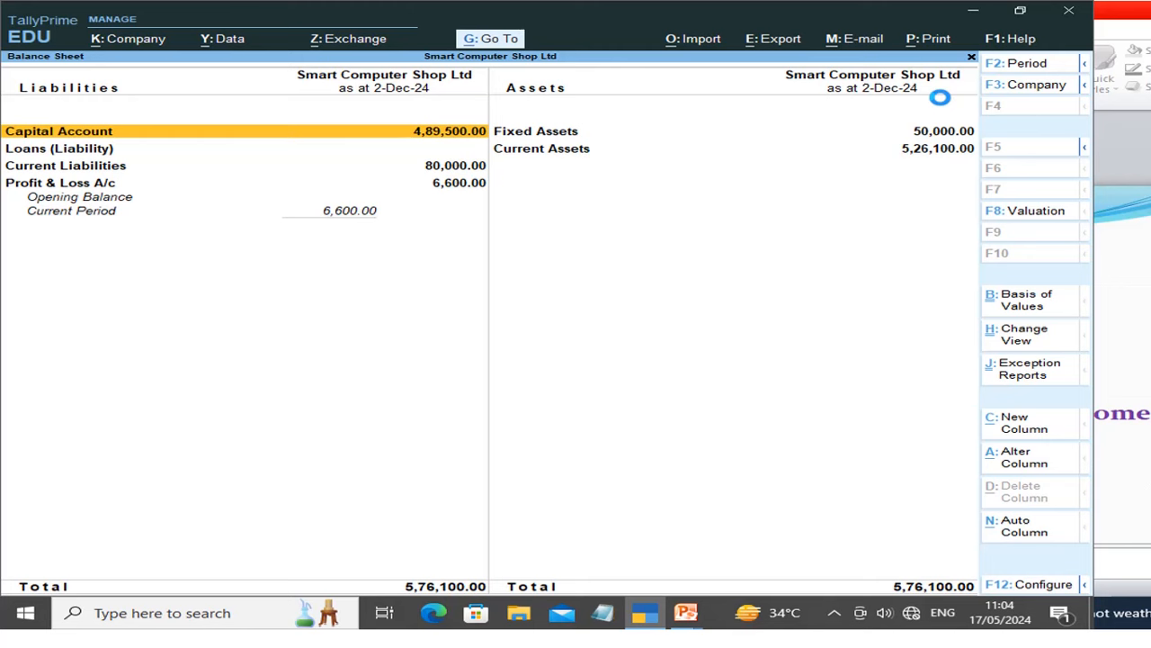
Expand the Balance Sheet to its detailed view and examine the Closing Stock and the accounts under Capital Account.
key(alt+F5)
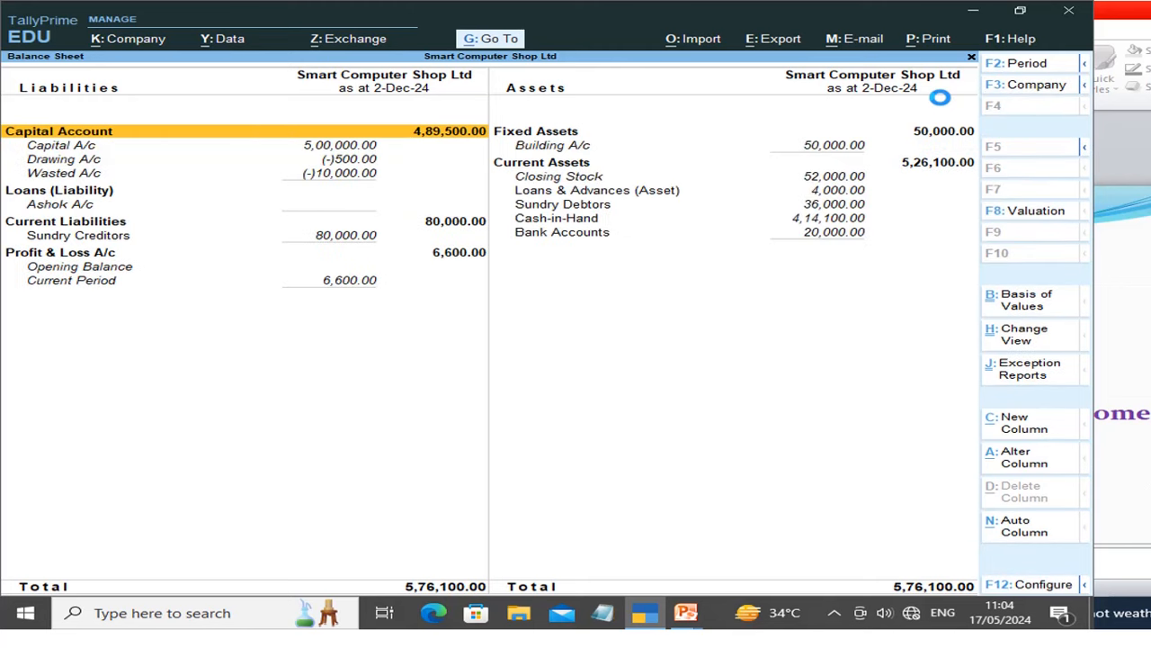
click(820, 180)
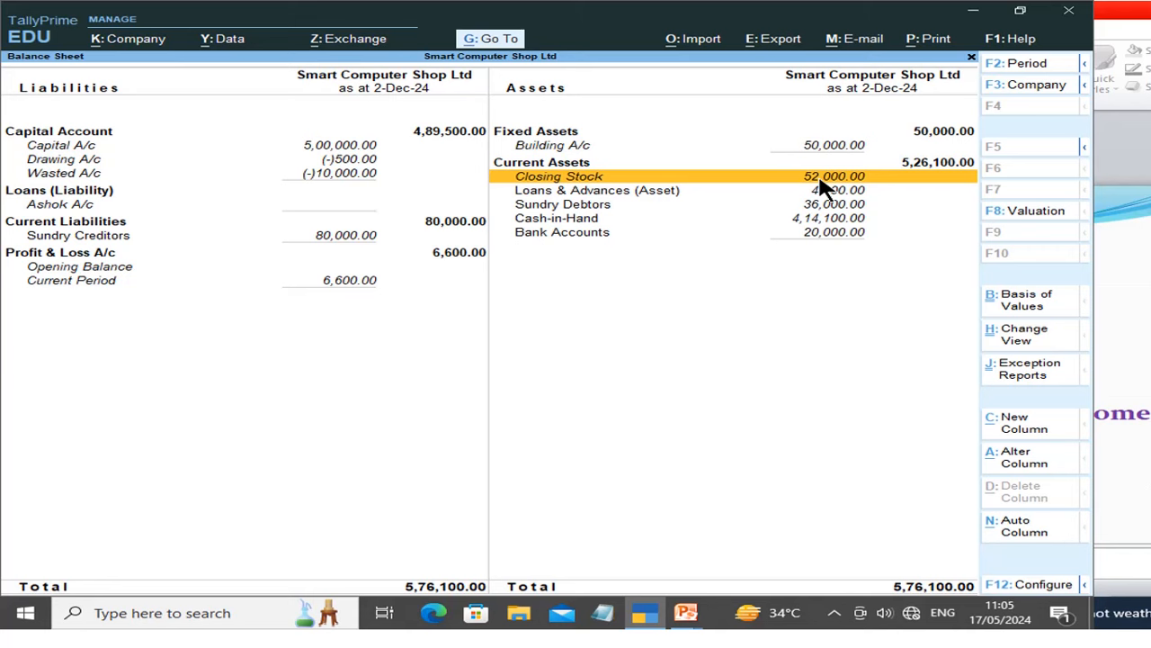
key(Left)
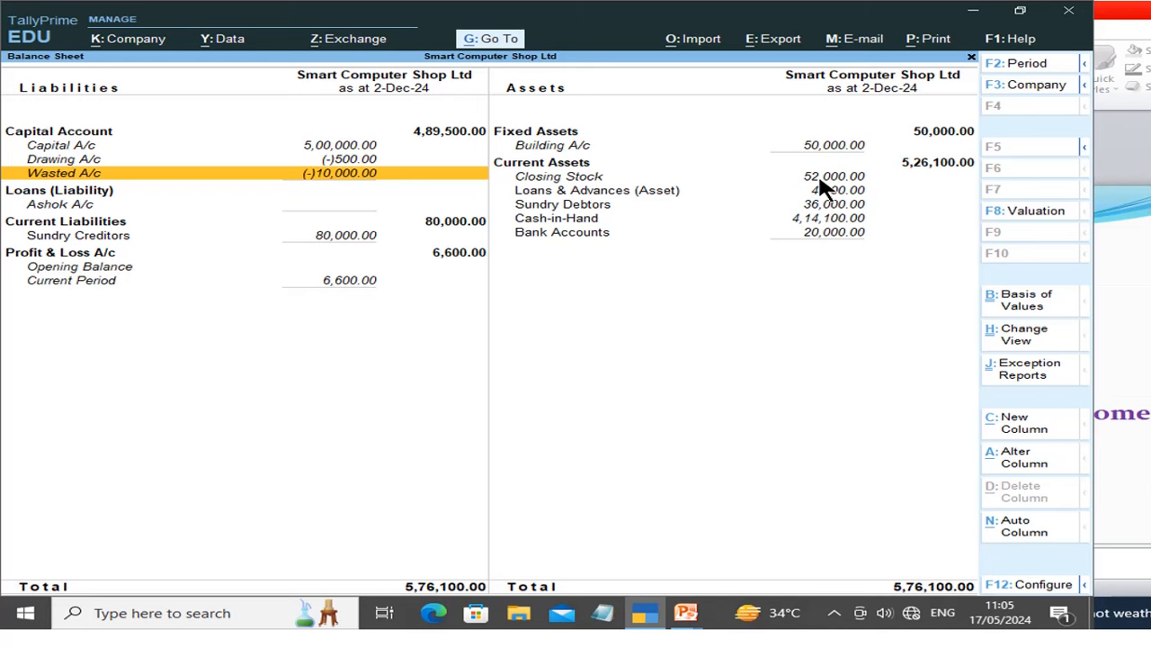
key(Up)
key(Up)
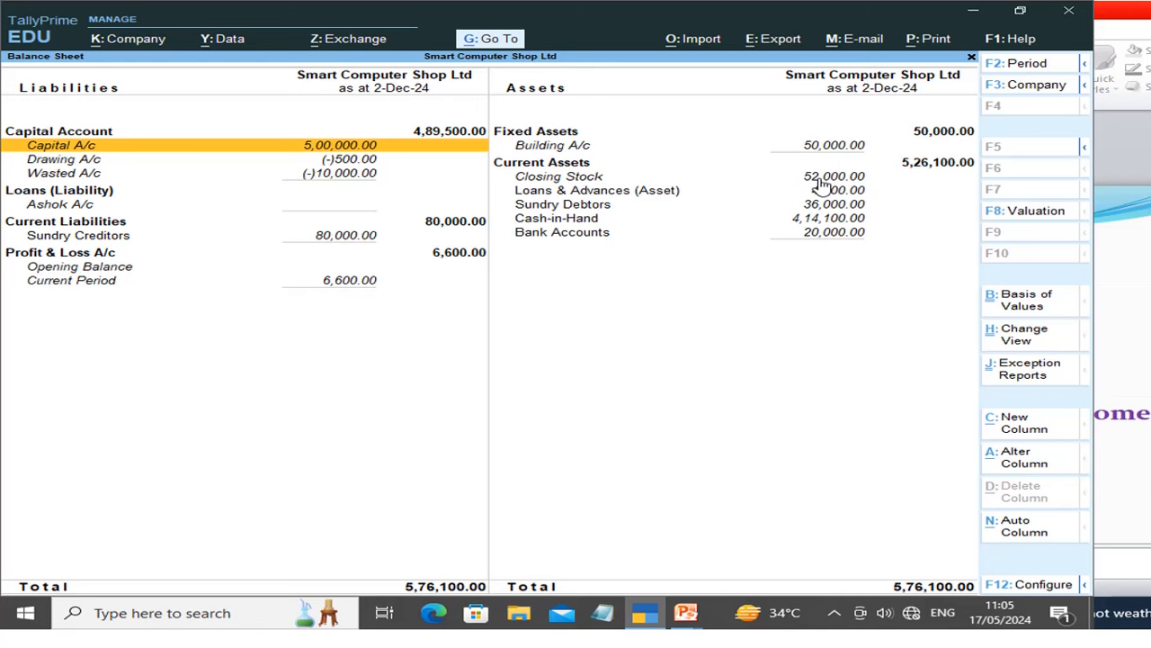
key(Up)
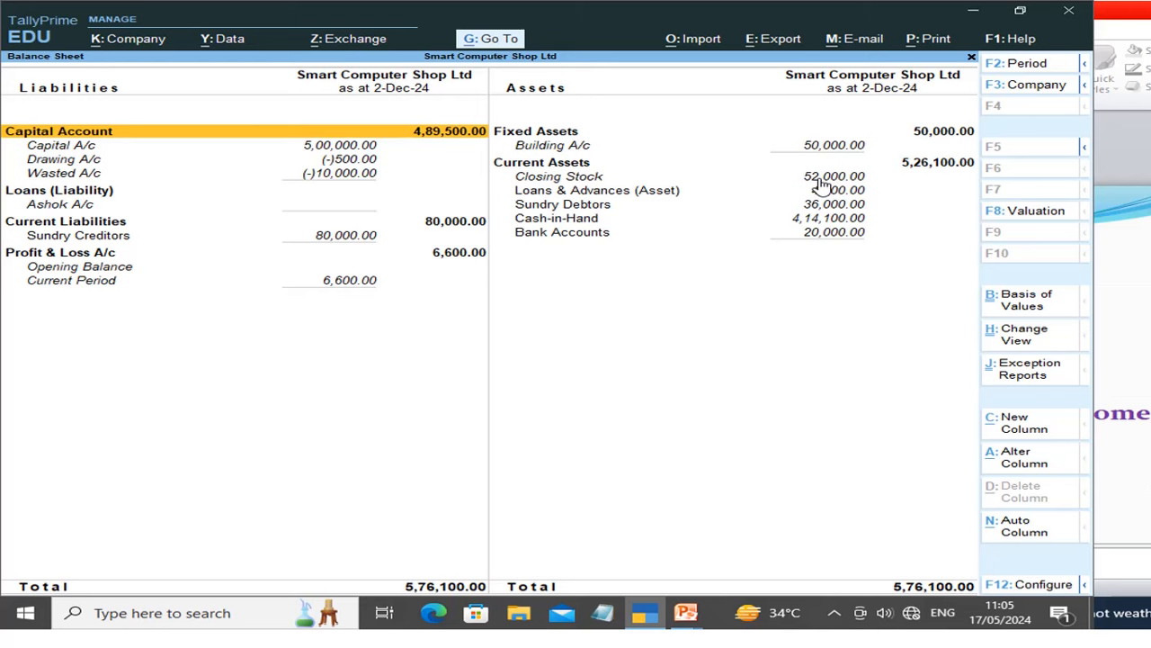
key(Down)
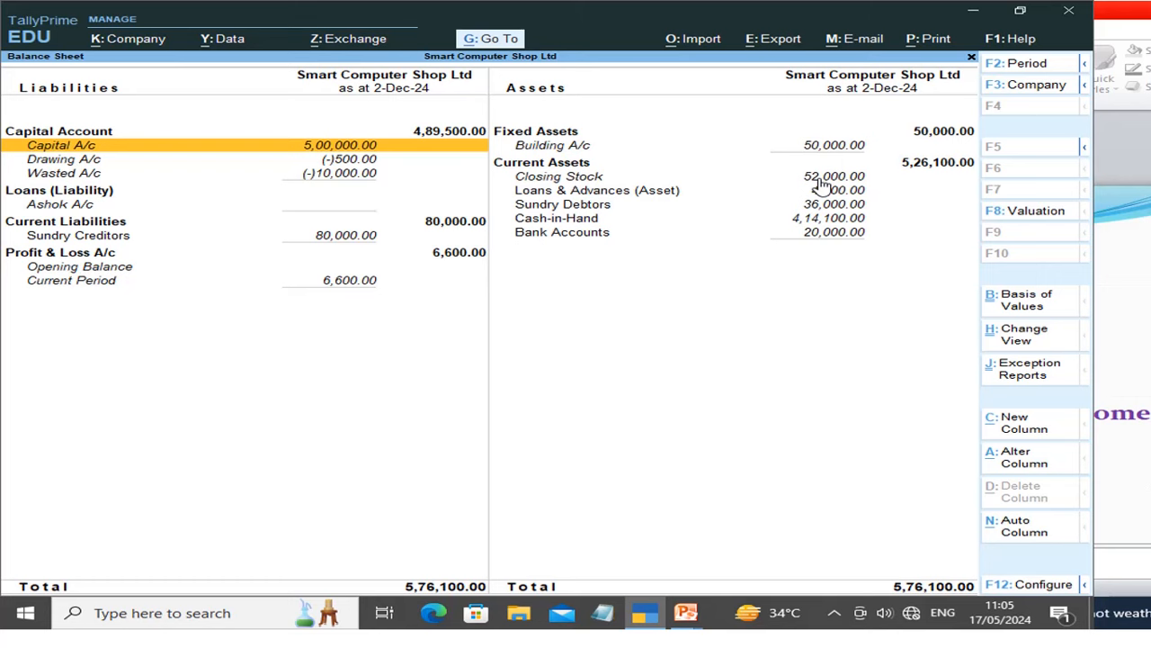
Switch to the PowerPoint slideshow and advance to the 1/2/2025 goods damage by fire transaction.
key(alt+Tab)
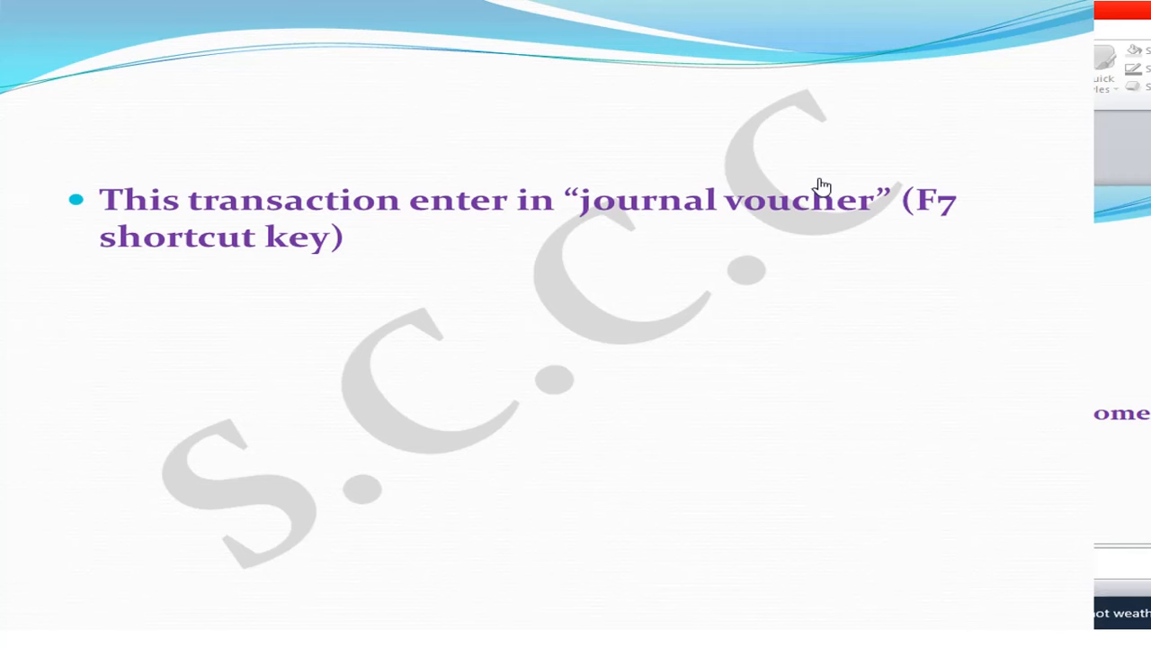
key(Right)
key(Right)
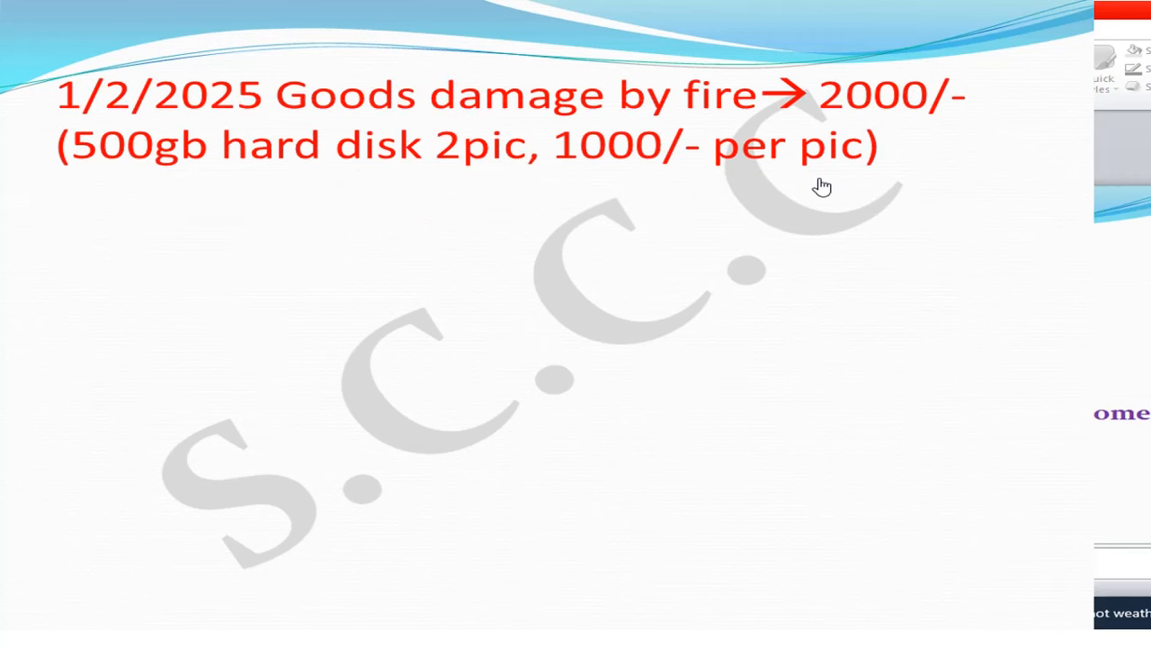
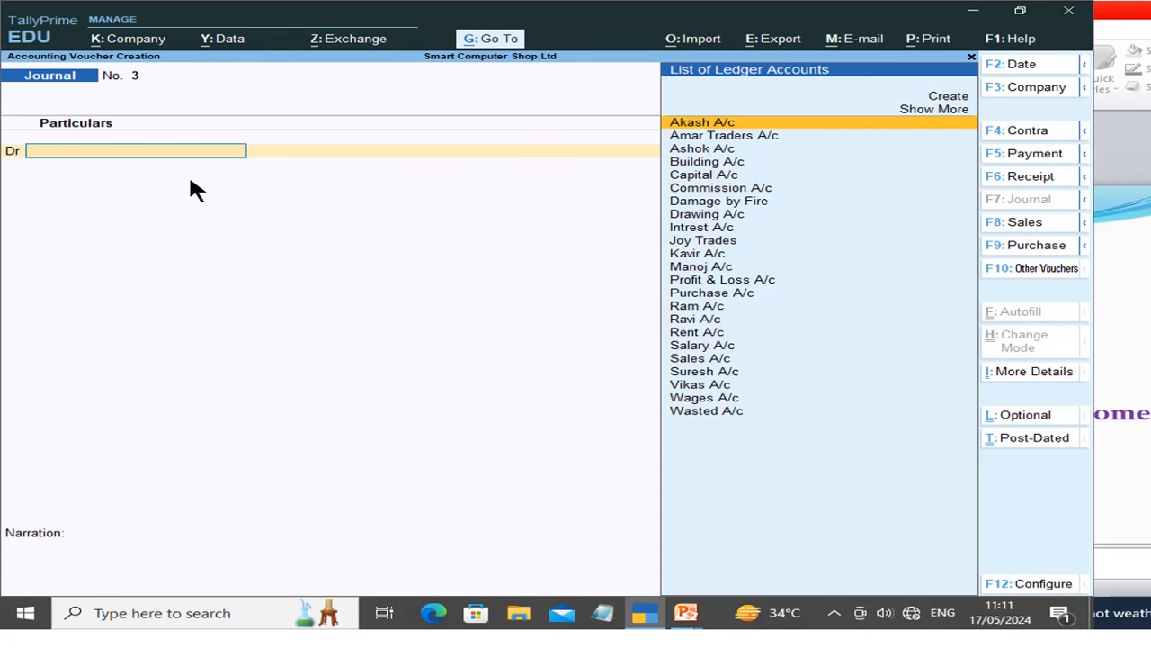
Switch to a payment voucher and create a Furniture A/c ledger under Fixed Assets from its debit line.
key(F5)
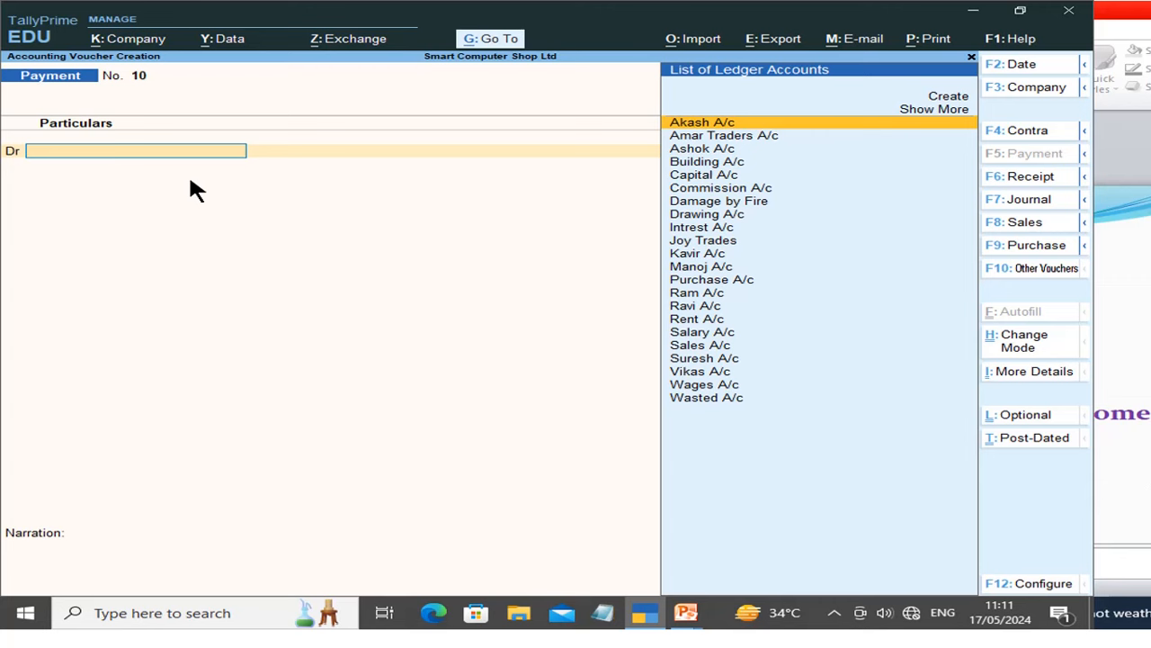
key(ctrl)
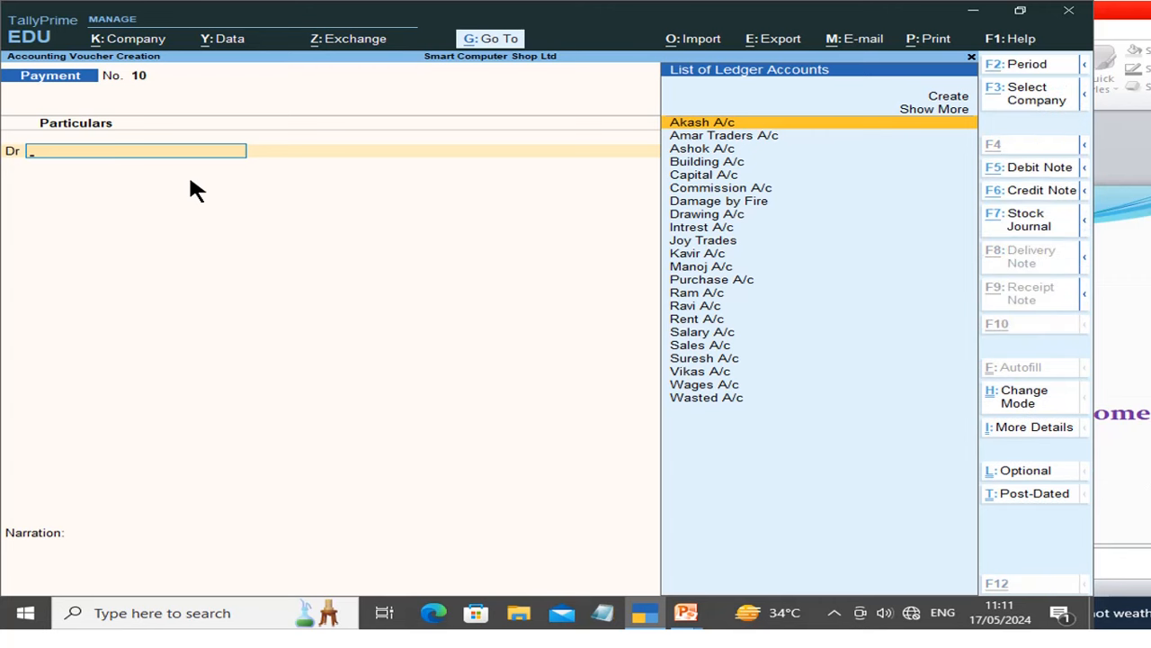
key(alt+c)
text(F)
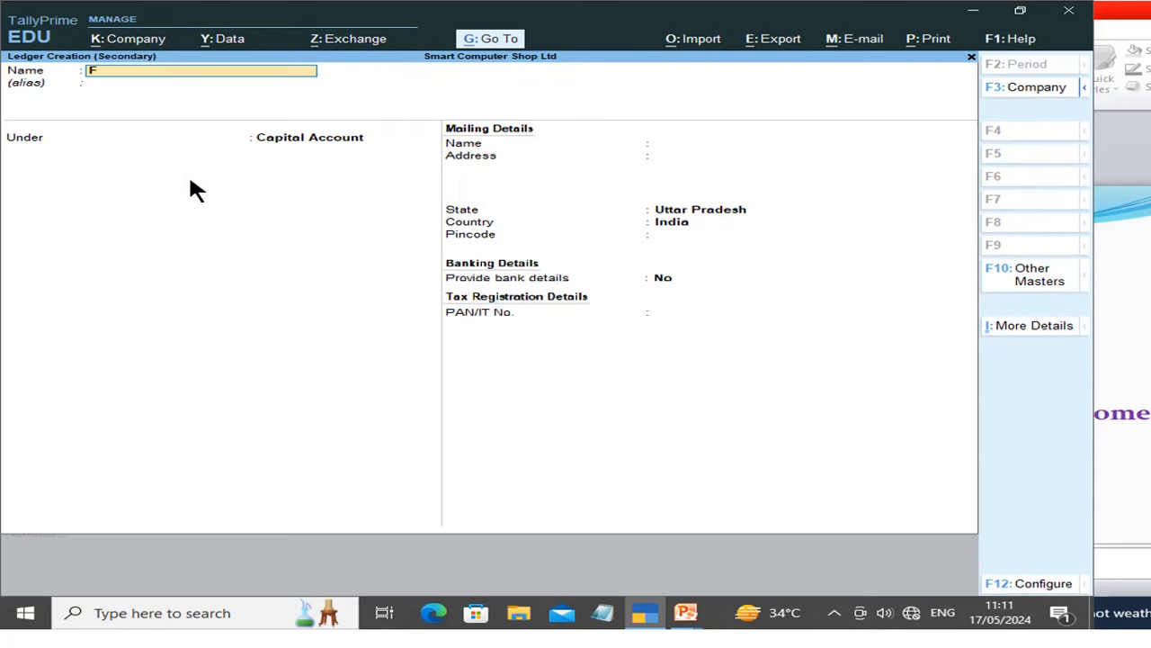
text(urniture A/c)
key(Return)
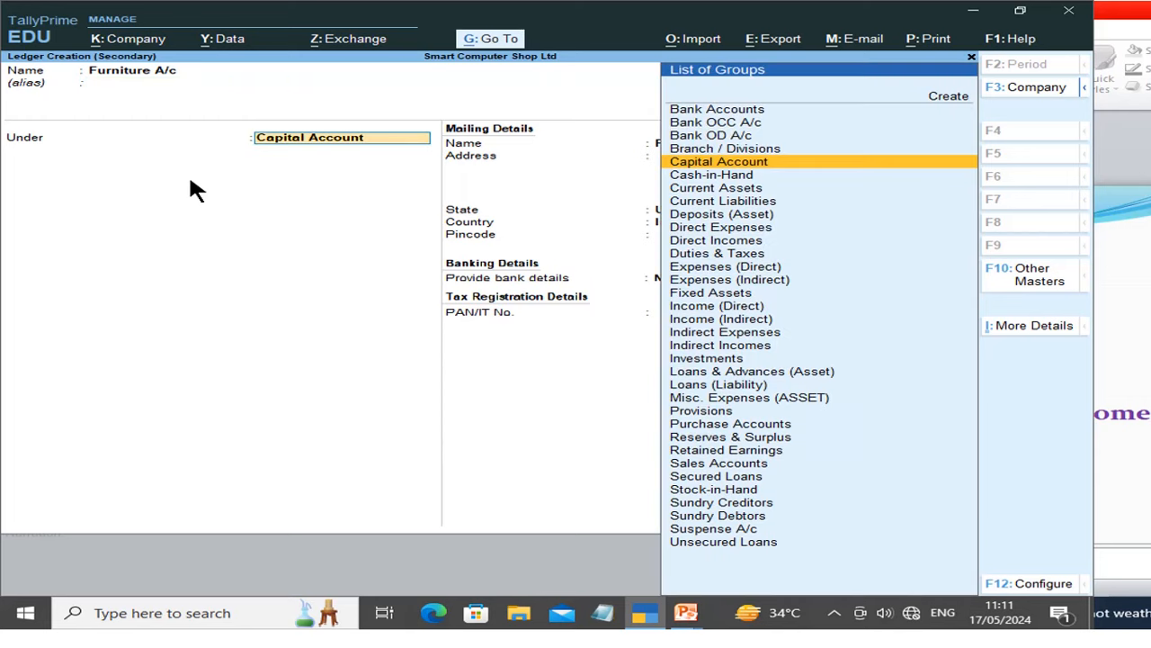
text(F)
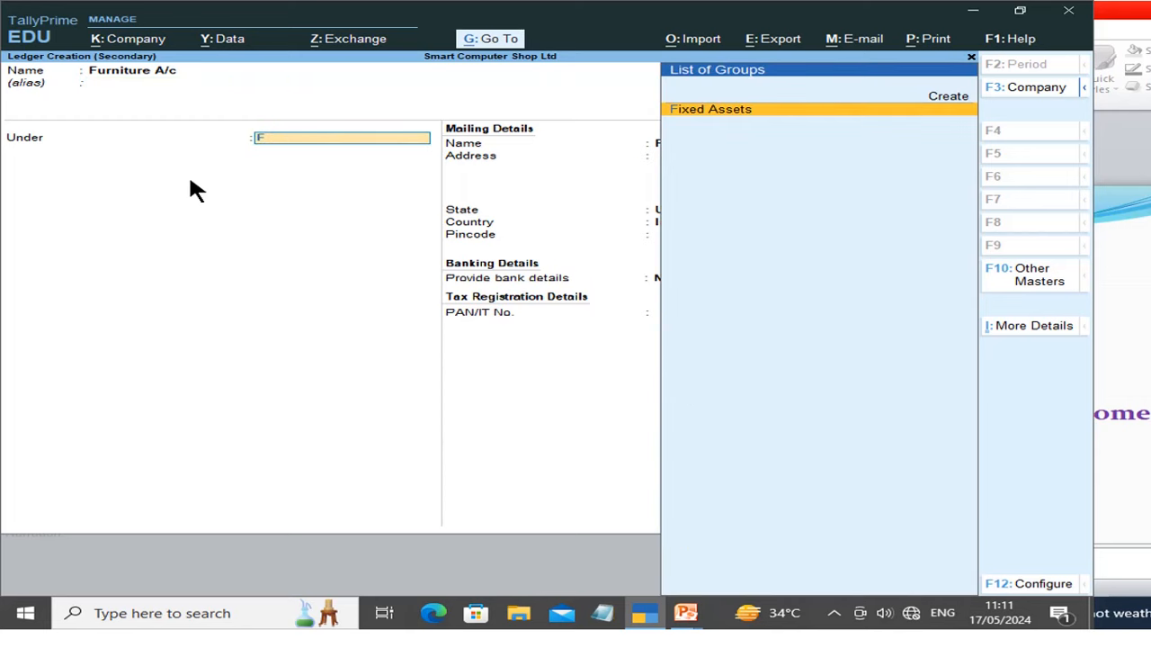
key(Return)
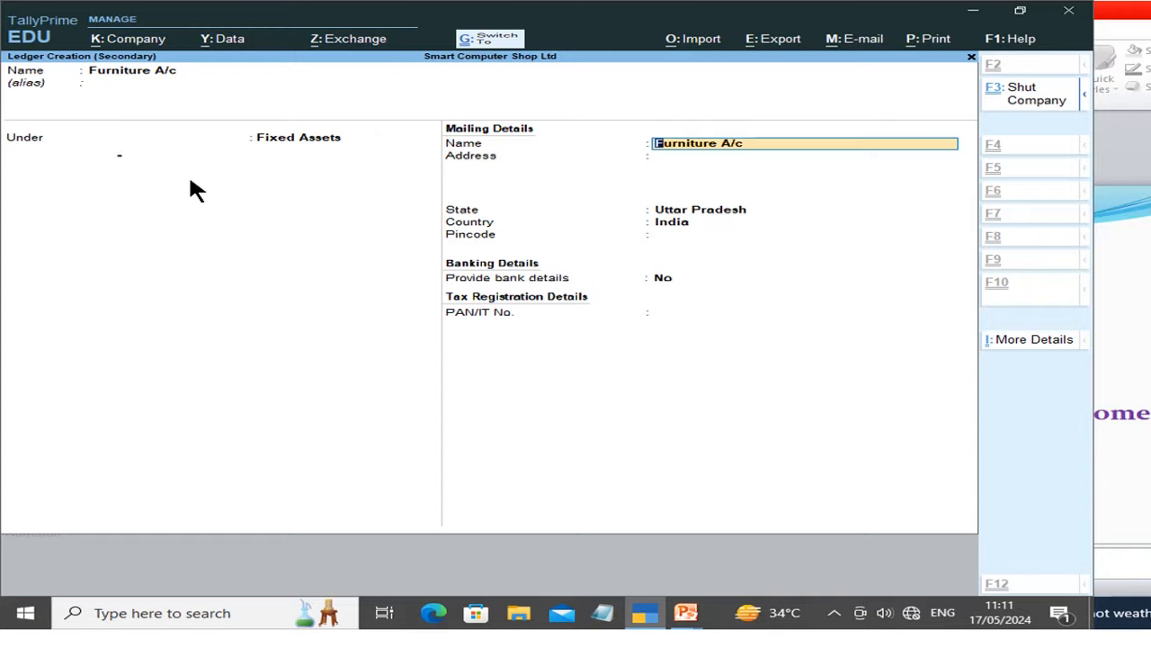
key(ctrl+a)
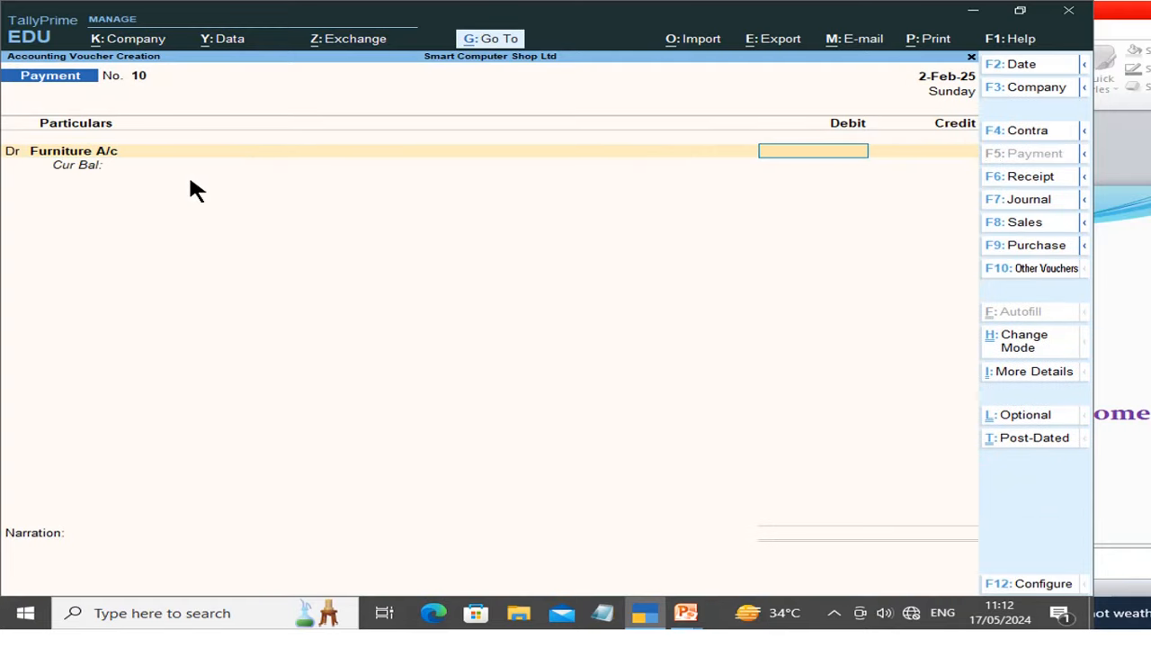
Debit Furniture A/c with 5,000, credit Cash with the same amount, and save the payment voucher without a narration.
text(5000)
key(Return)
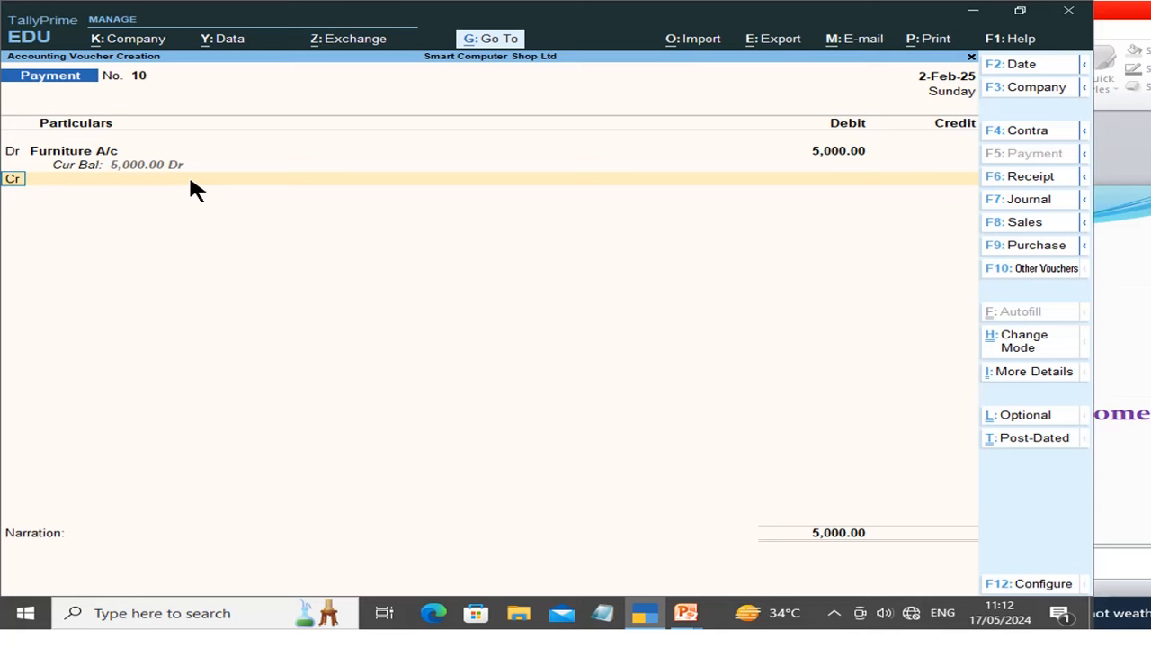
key(Return)
text(C)
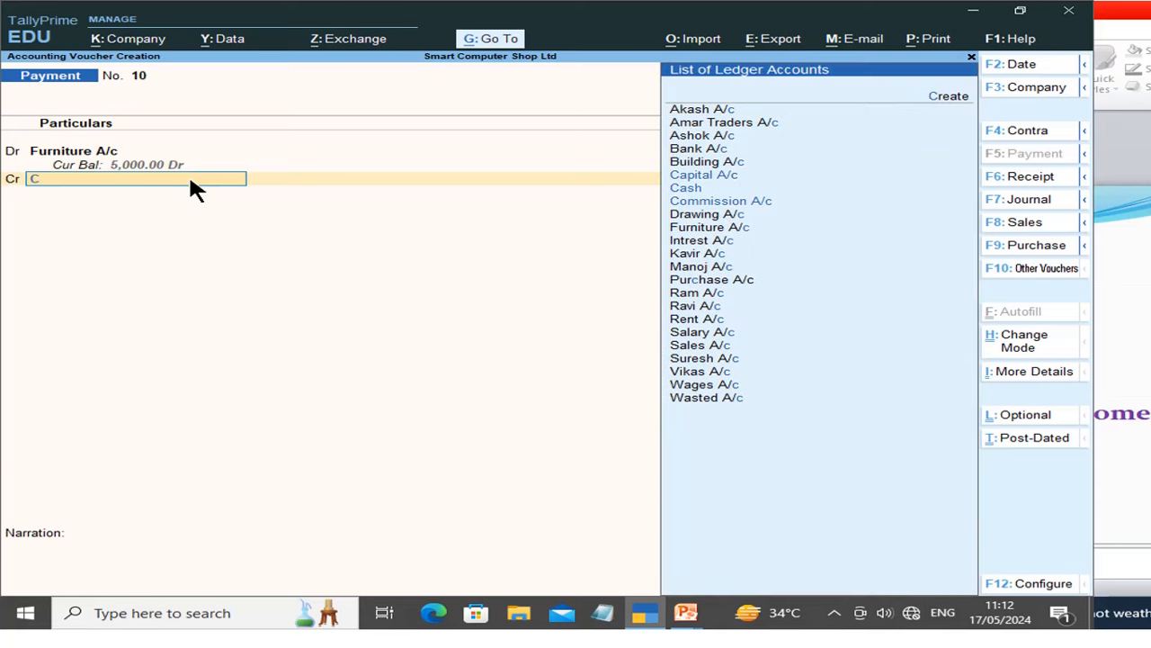
key(Down)
key(Return)
key(Return)
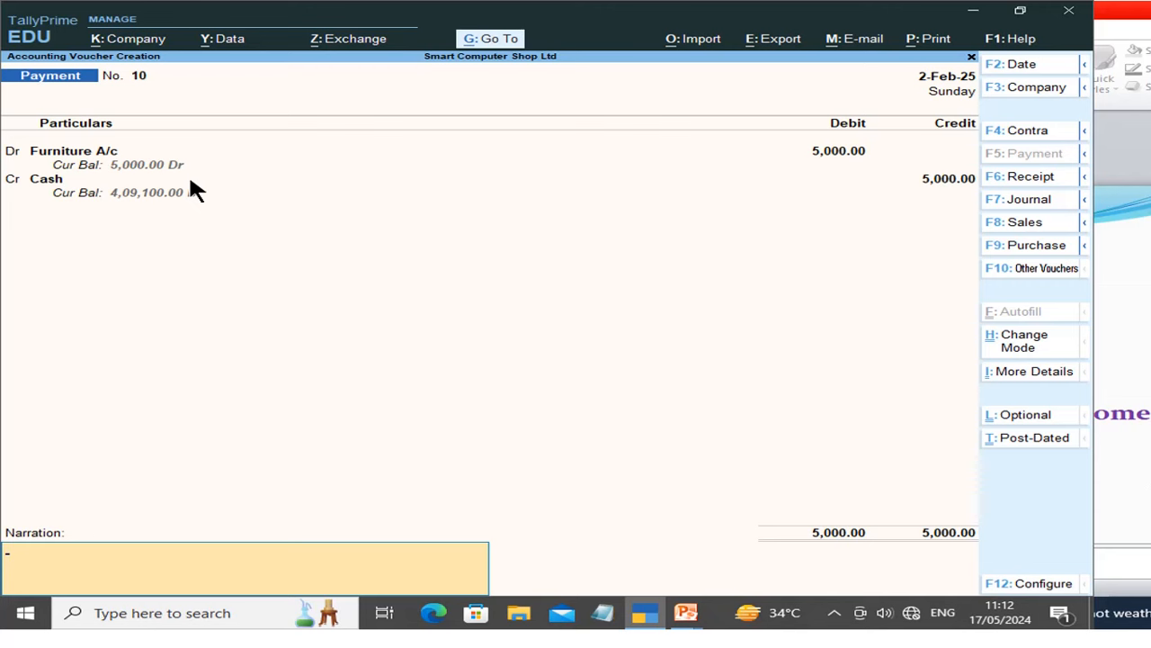
key(Return)
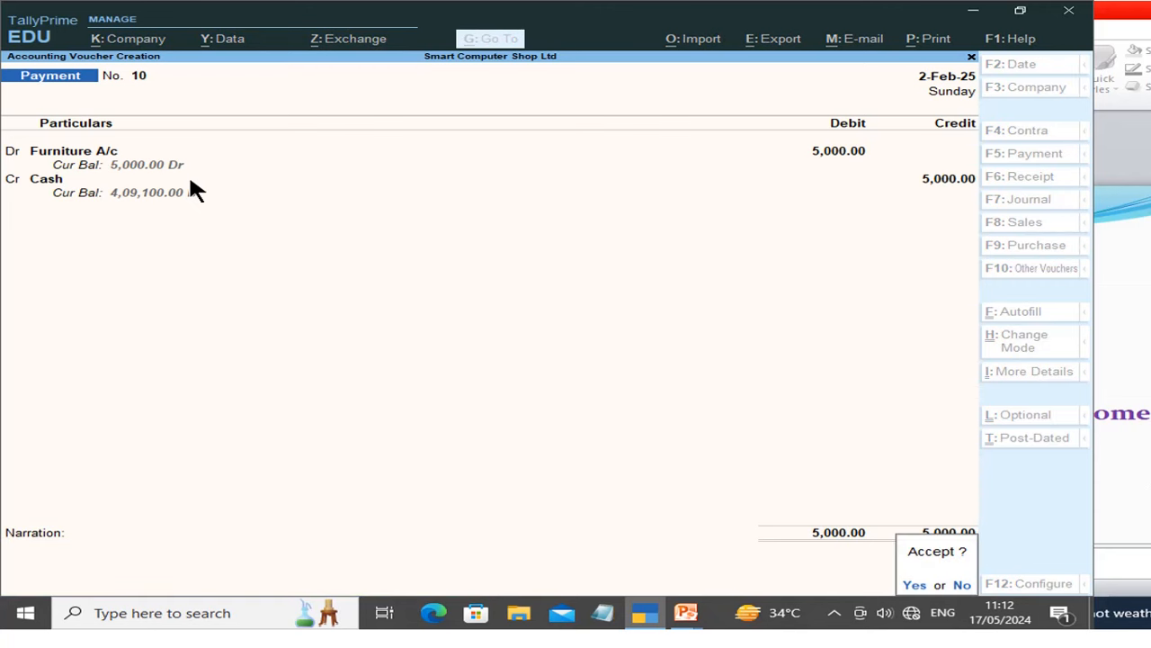
key(Return)
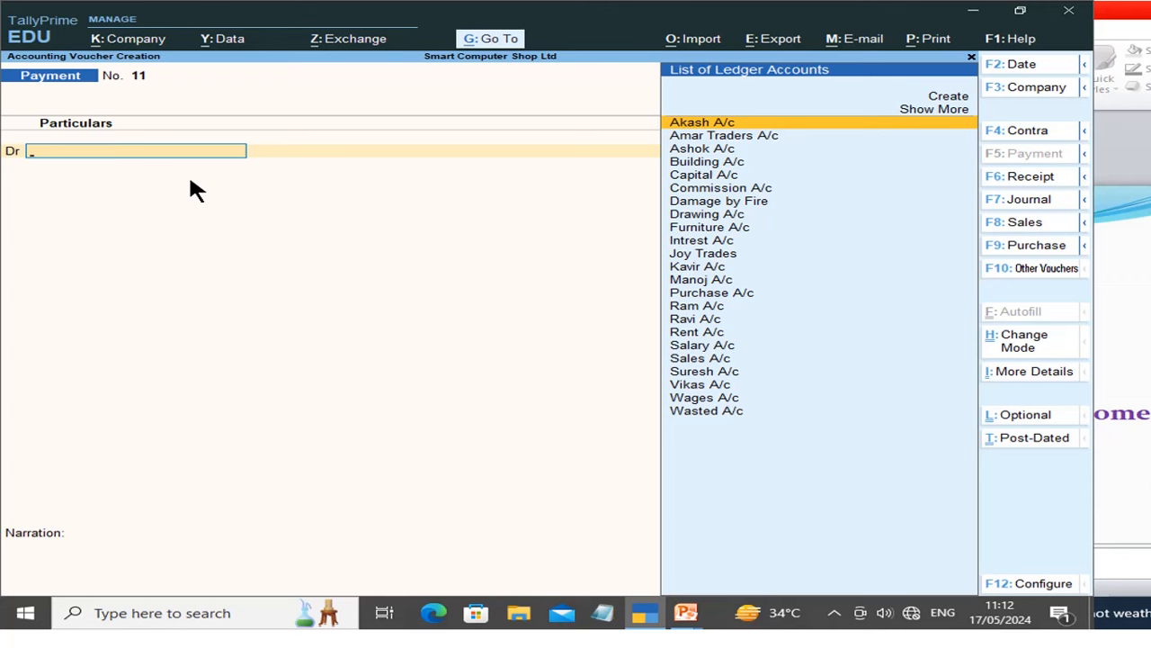
Open the Balance Sheet in detailed view and examine the asset entries from Fixed Assets down to Cash-in-Hand.
key(Escape)
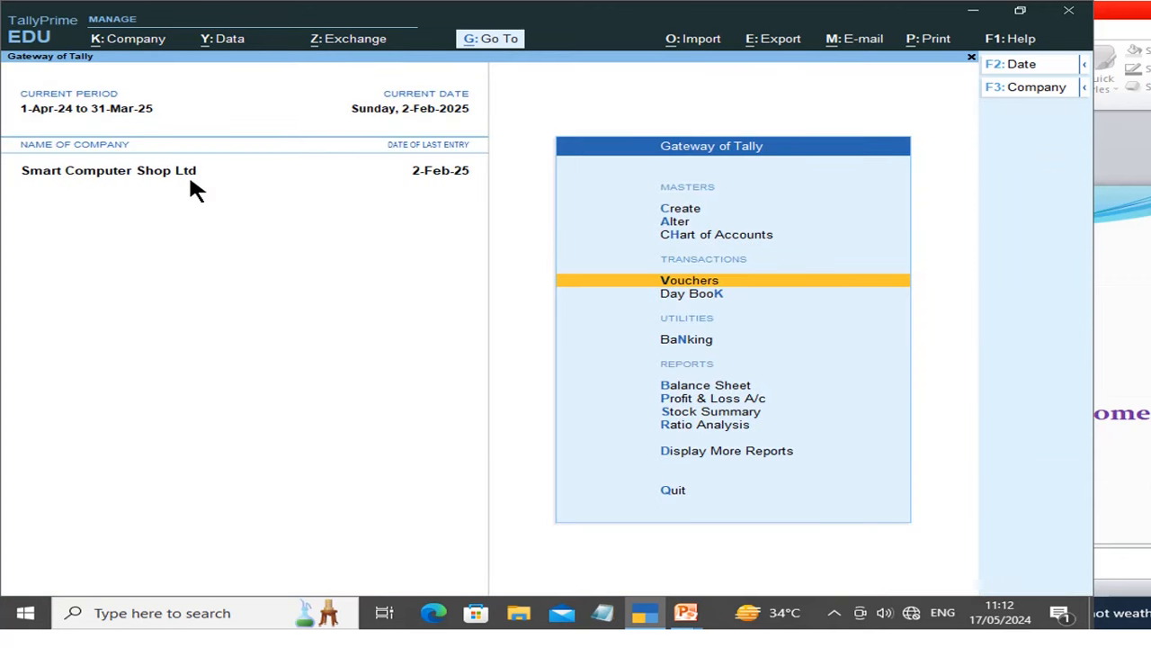
key(b)
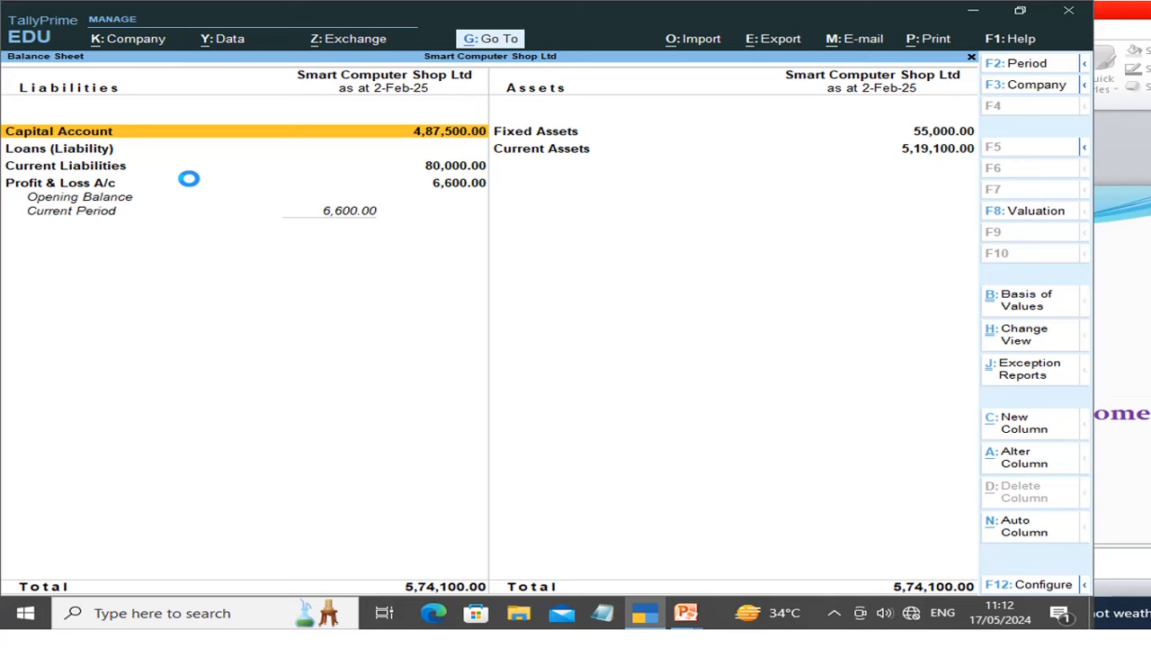
key(alt+F5)
key(Right)
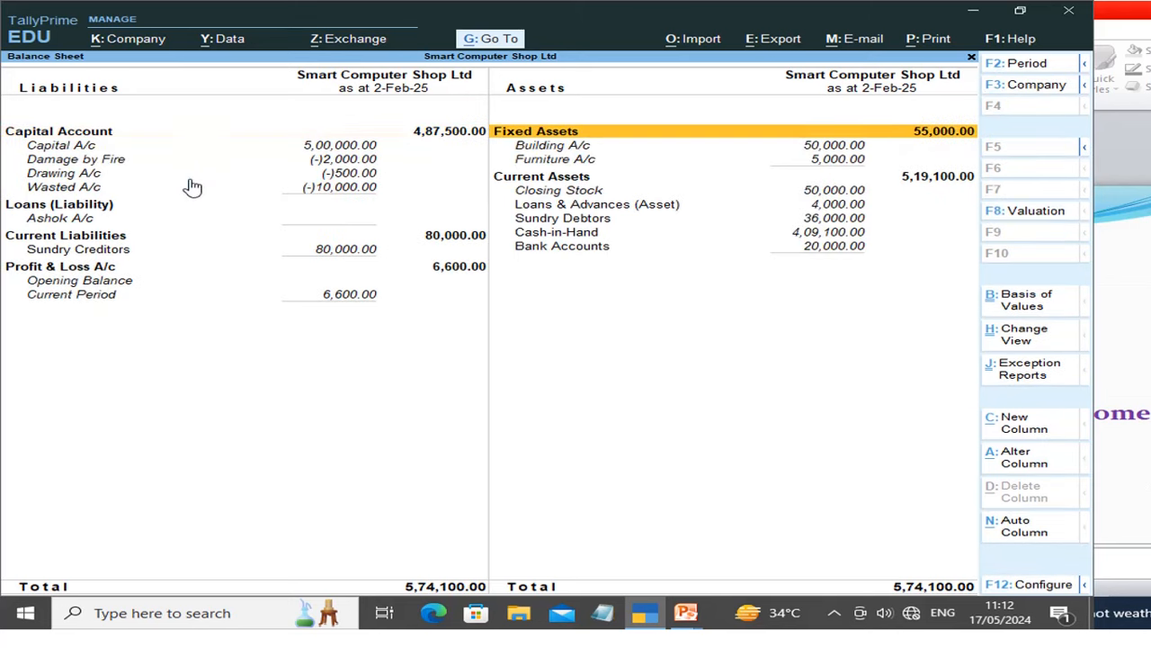
key(Down)
key(Down)
key(Down)
key(Down)
key(Down)
key(Down)
key(Down)
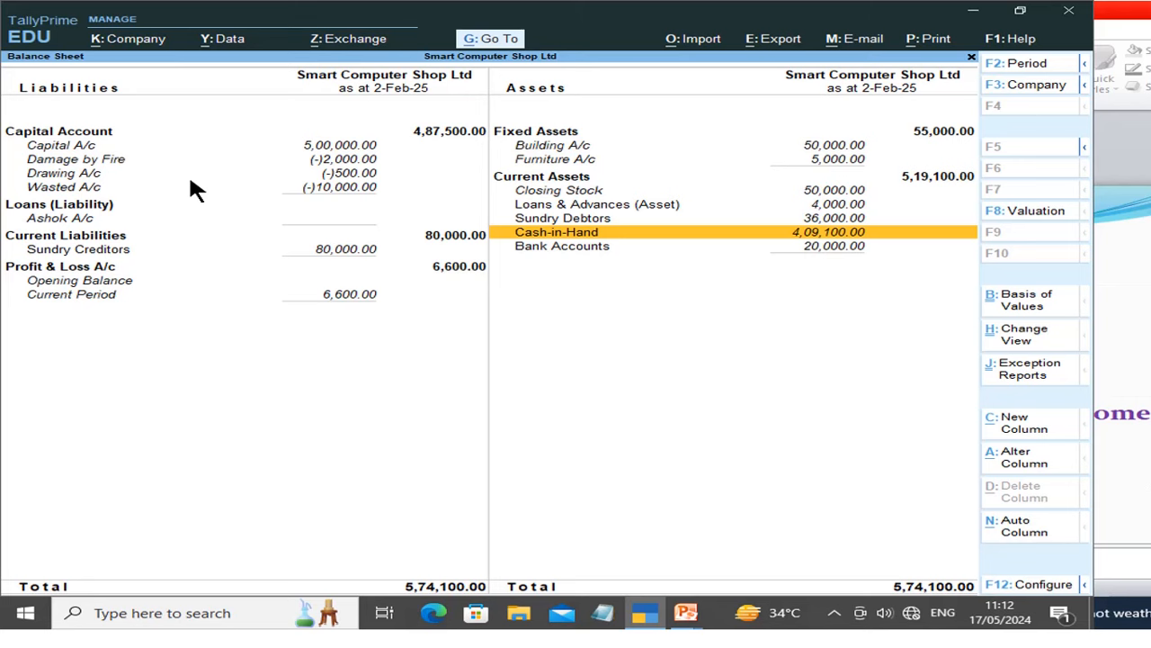
Check the furniture damage transaction in the PowerPoint slideshow, return to TallyPrime and open a new journal voucher.
key(alt+Tab)
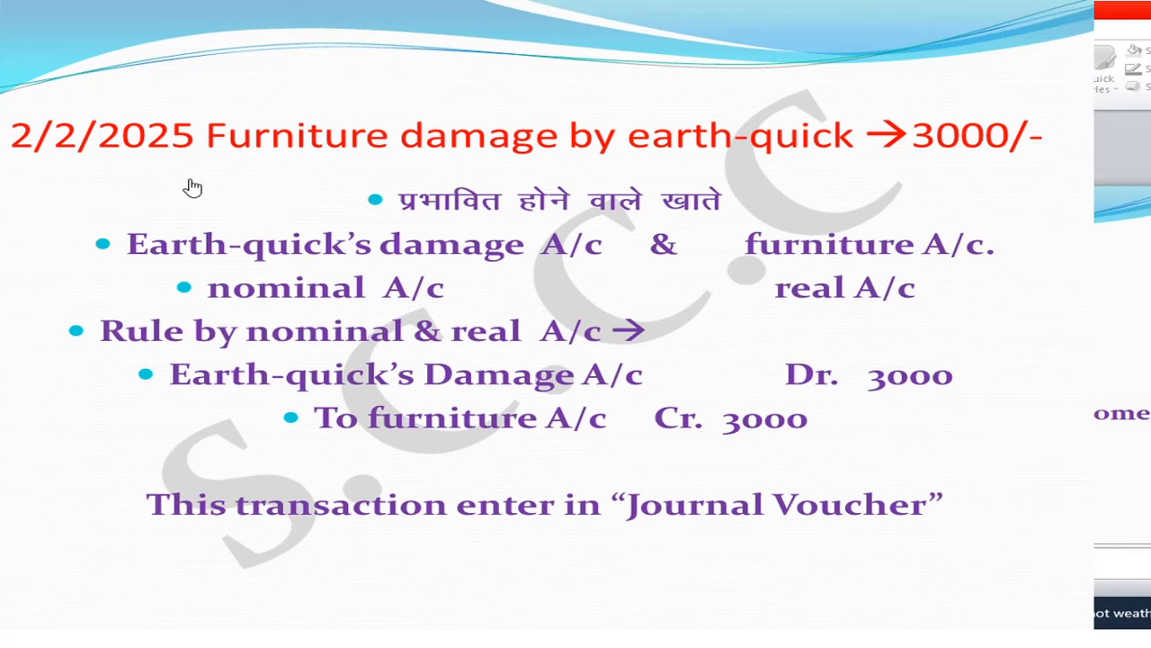
key(alt+Tab)
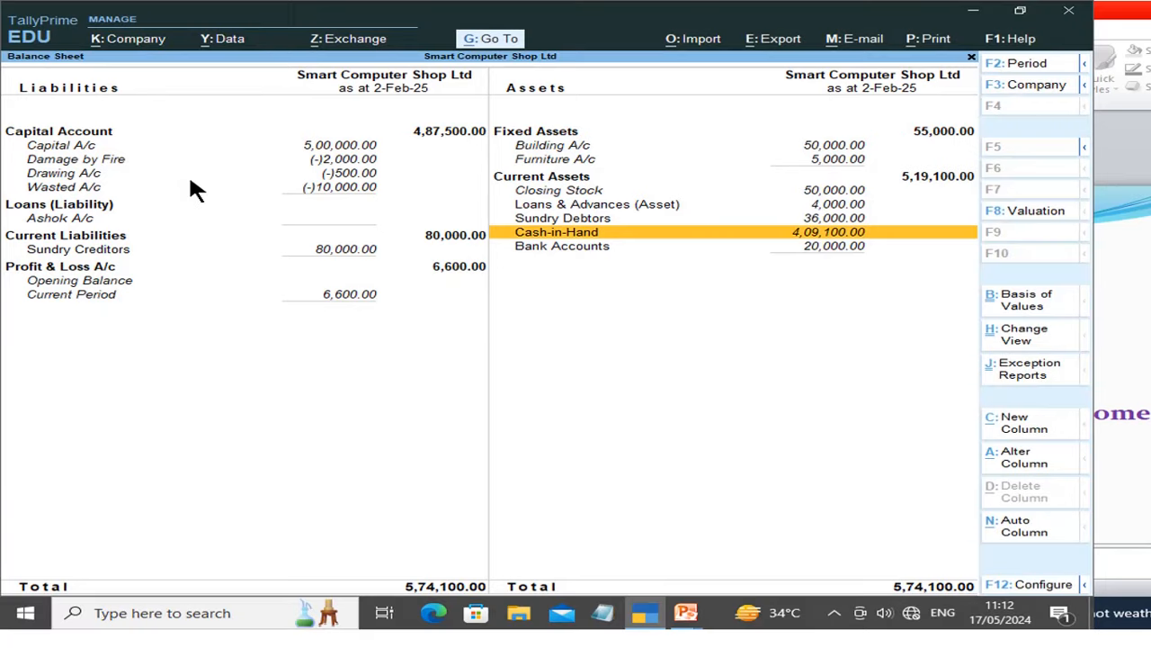
key(Escape)
key(Up)
key(Up)
key(Up)
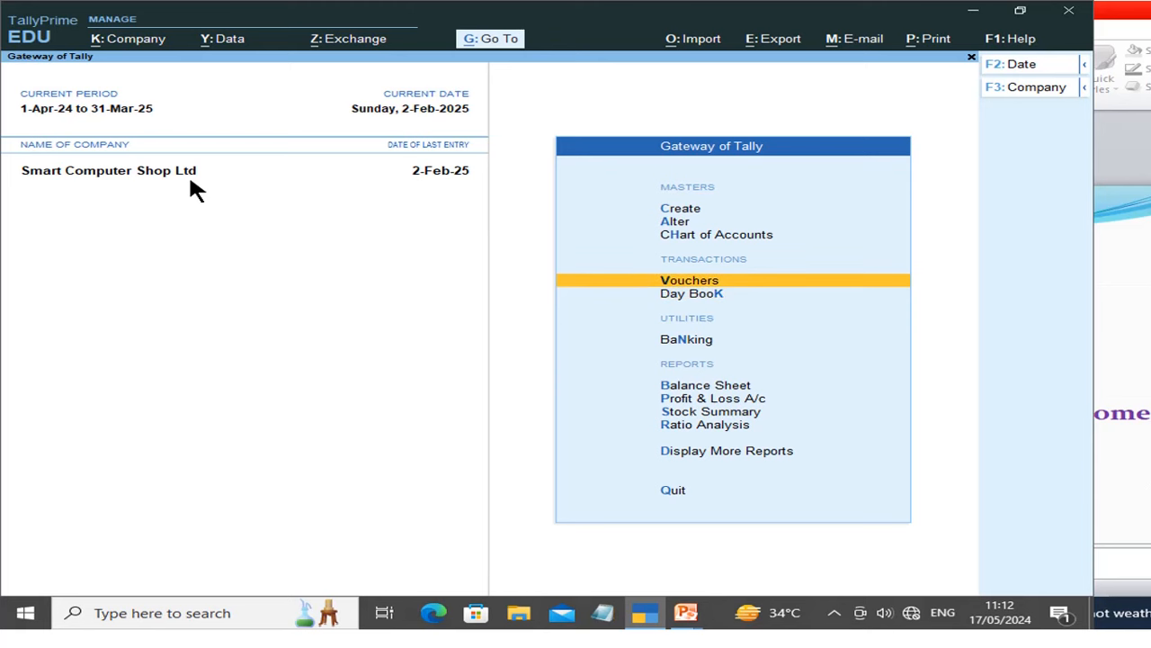
key(Return)
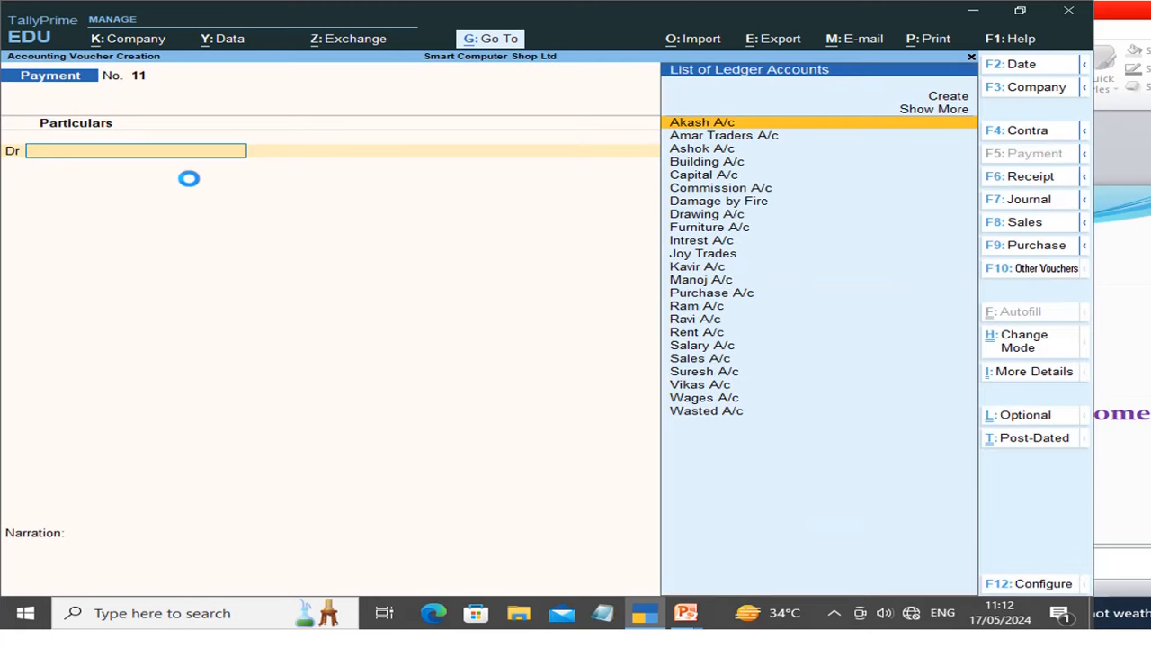
key(F7)
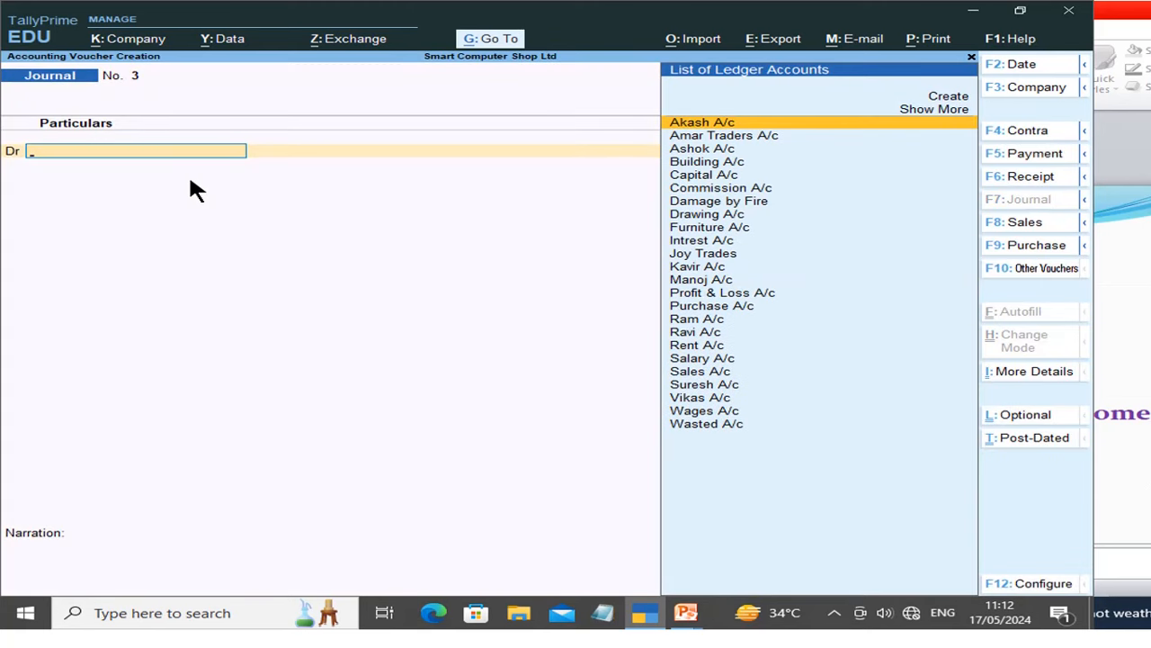
Debit Furniture A/c with 3,000 in the journal voucher and move on to the credit ledger.
text(F)
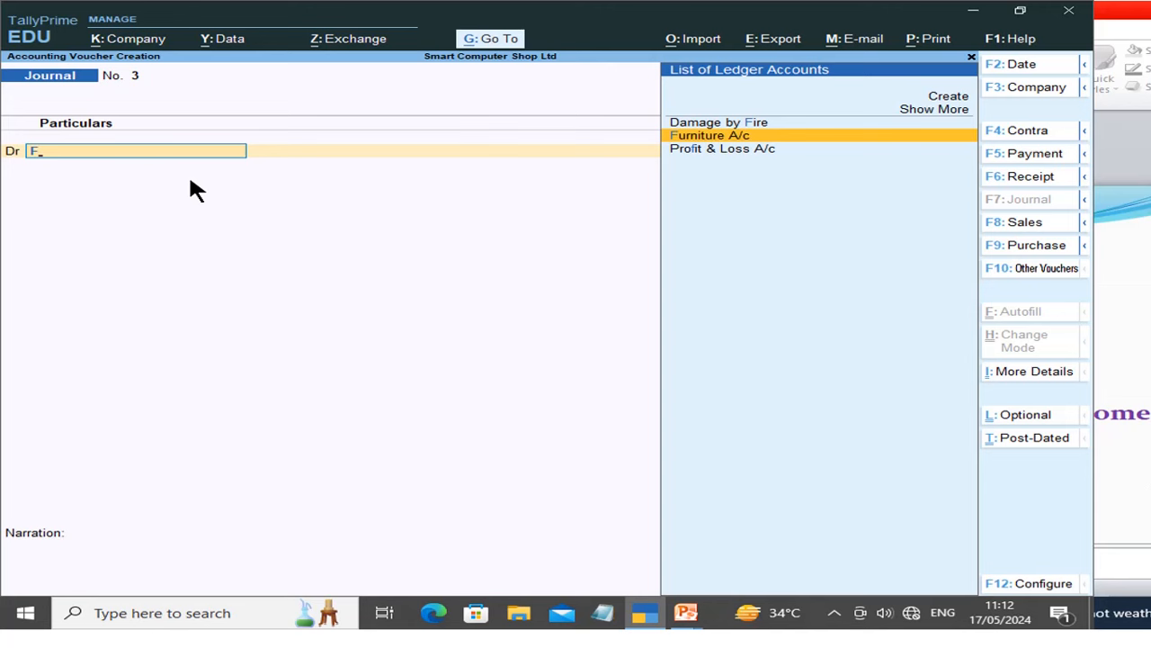
key(Return)
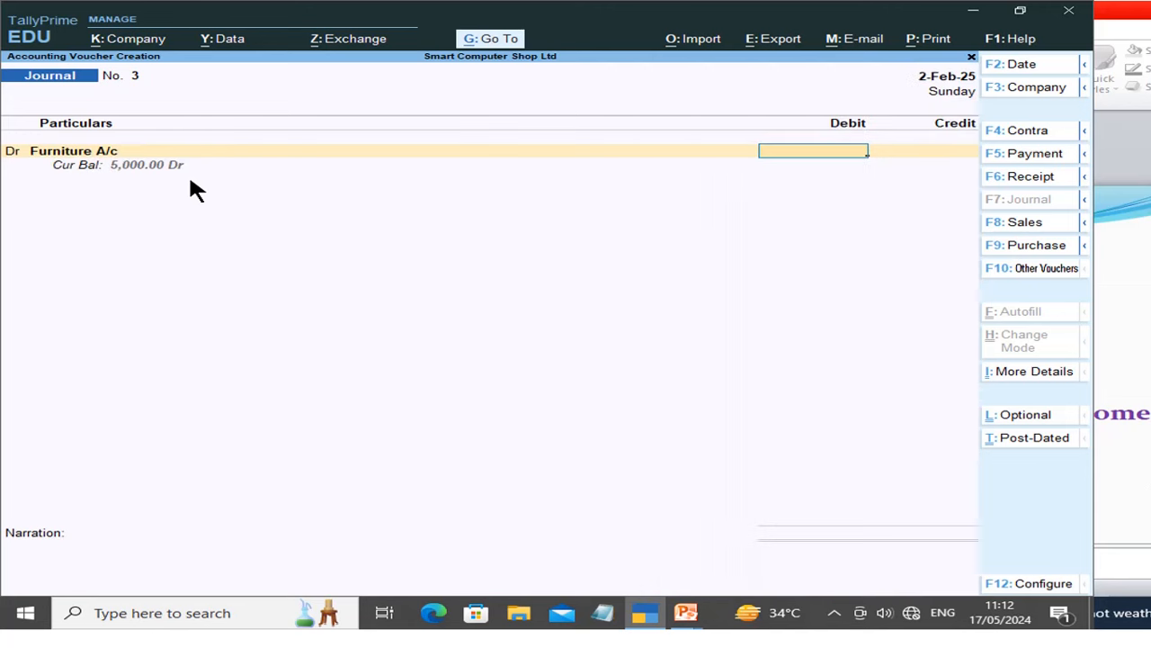
text(3000)
key(Return)
key(Return)
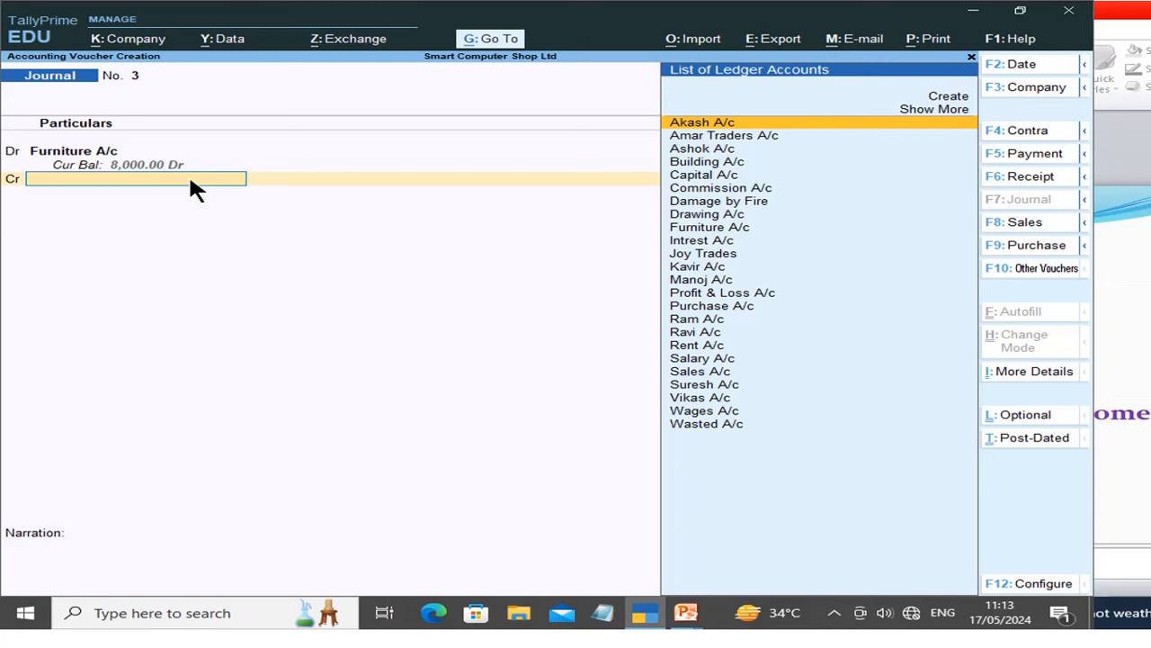
Start a new ledger from the journal voucher's credit line and name it Damage by Eartk Quick.
key(alt)
key(alt+c)
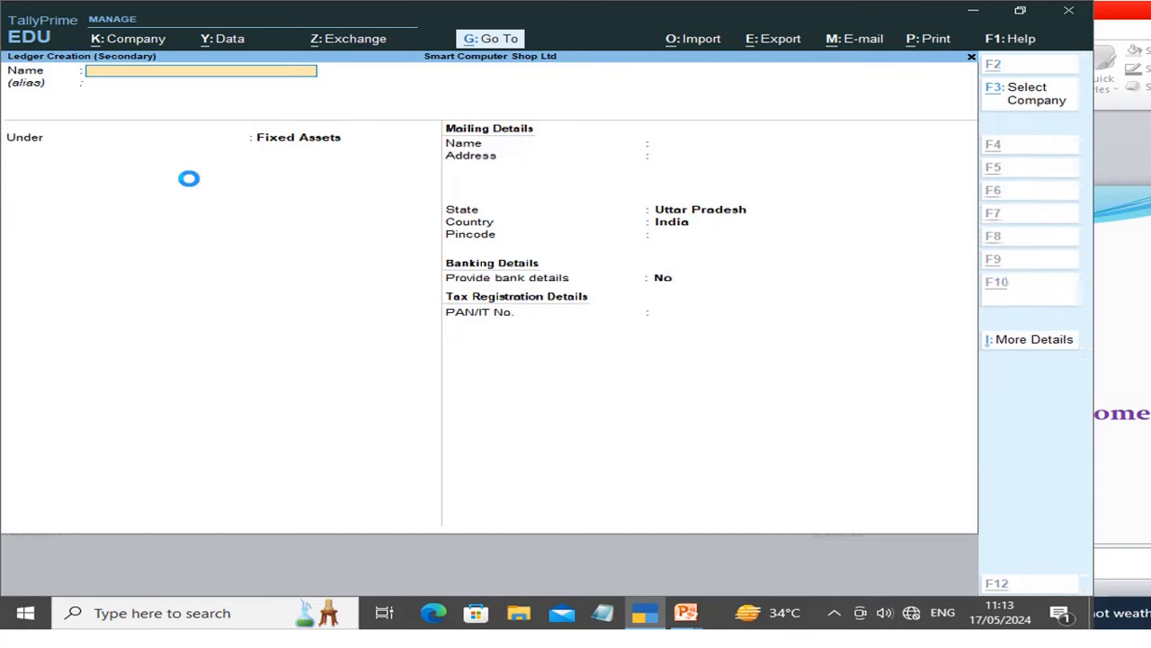
text(Ea)
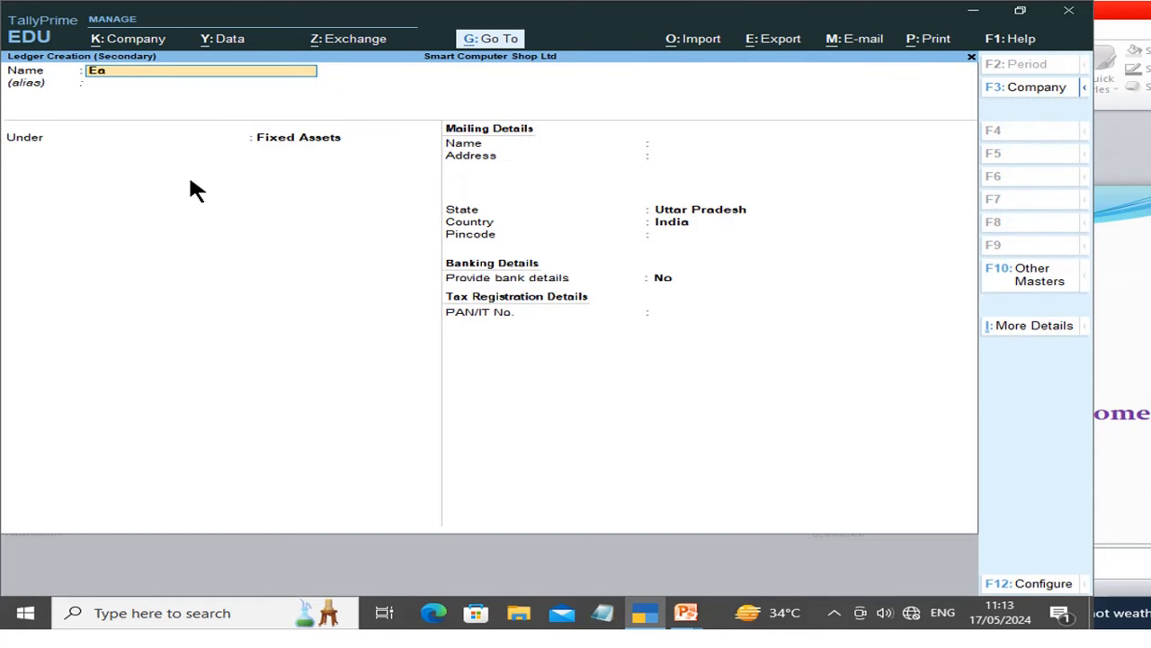
text(rth)
key(BackSpace)
key(BackSpace)
key(BackSpace)
text(Damag)
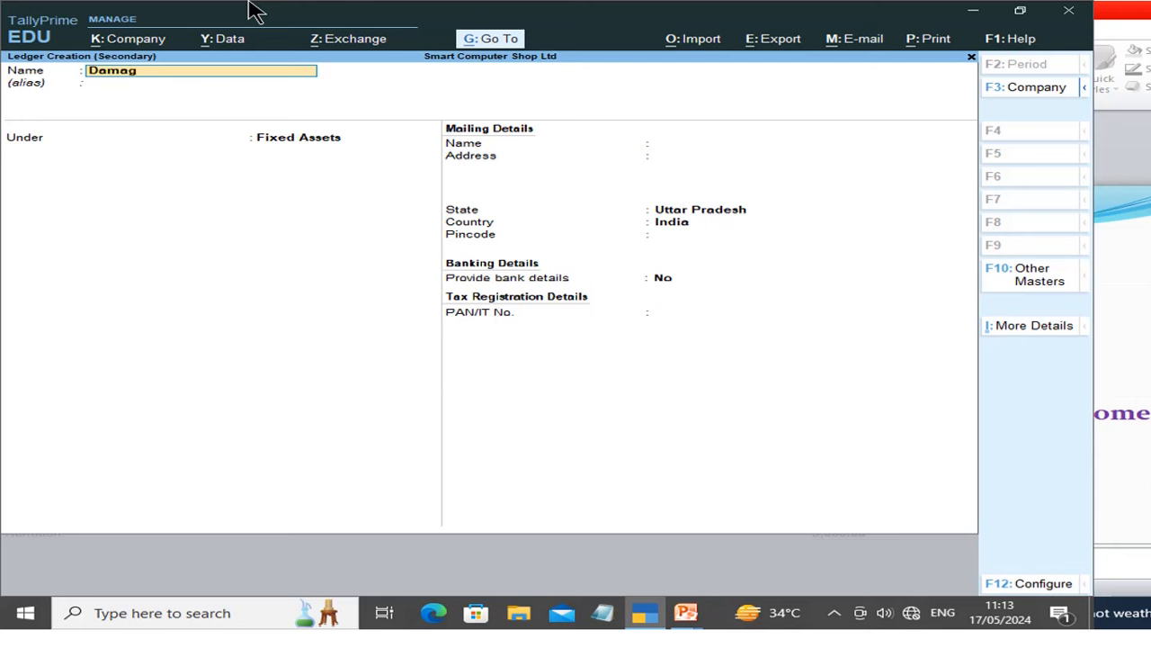
text(e by Eartk Quick)
key(Return)
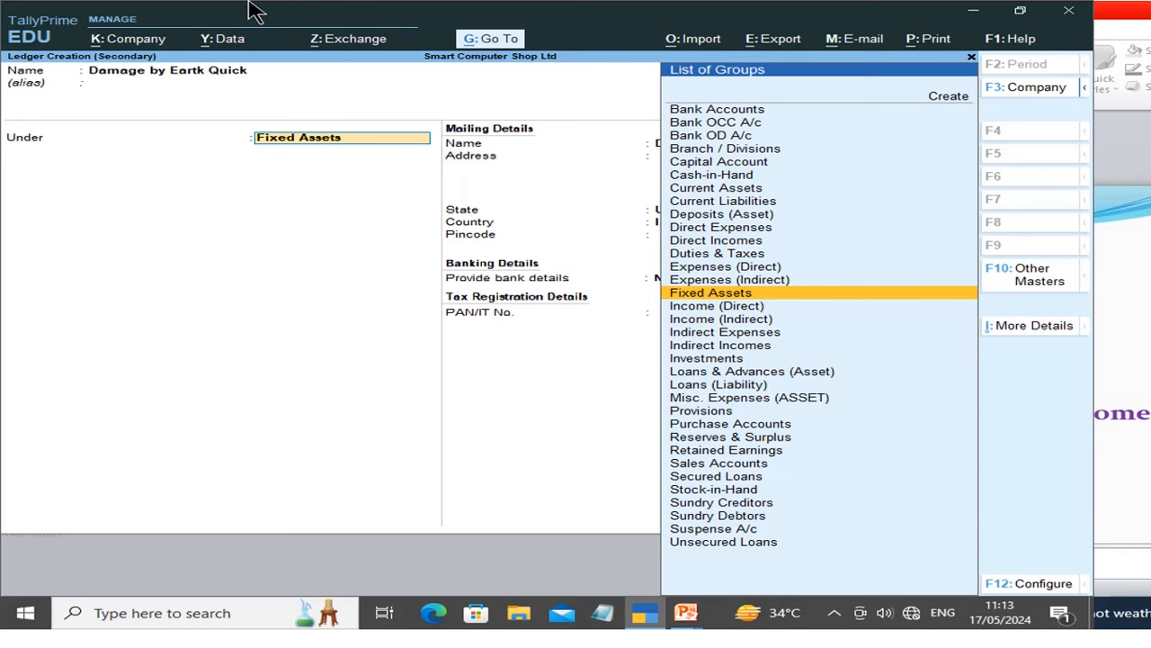
Place the new ledger under Capital Account, keep the default mailing, banking and tax details, and save it.
text(C)
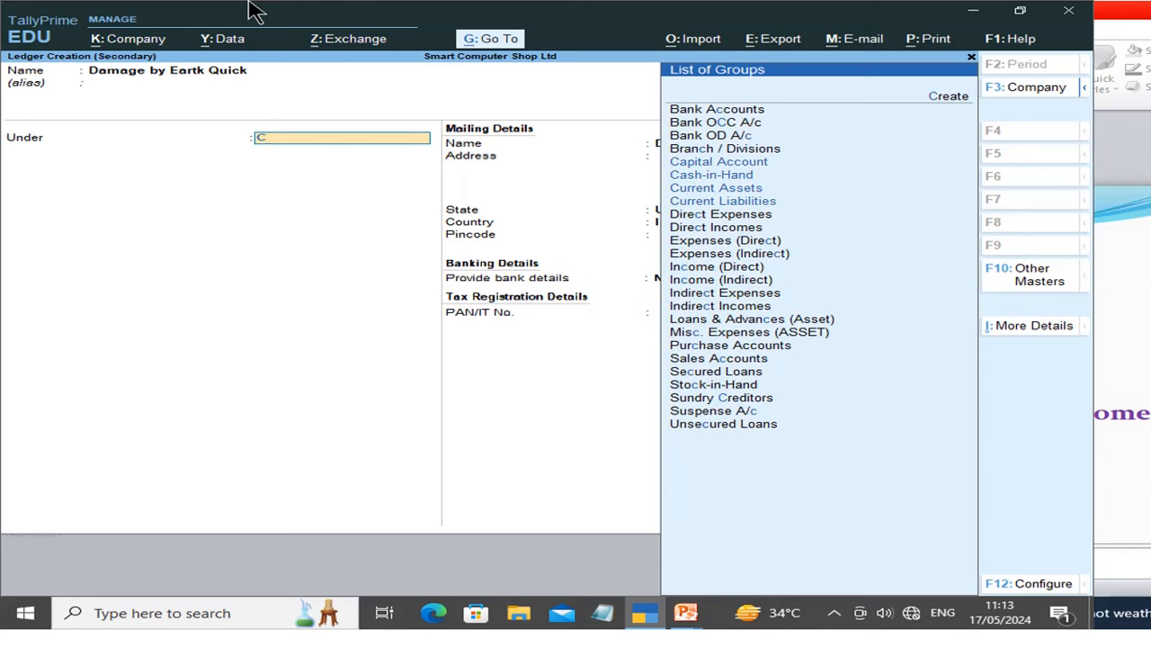
key(Return)
key(Return)
key(Return)
key(Return)
key(Return)
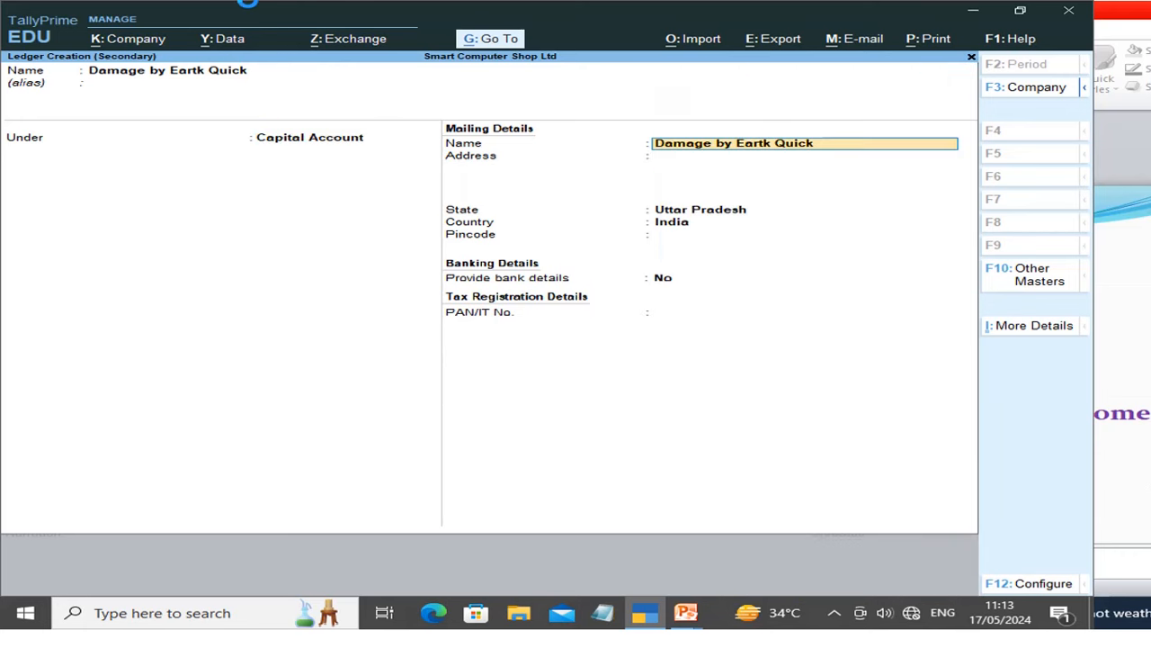
key(Return)
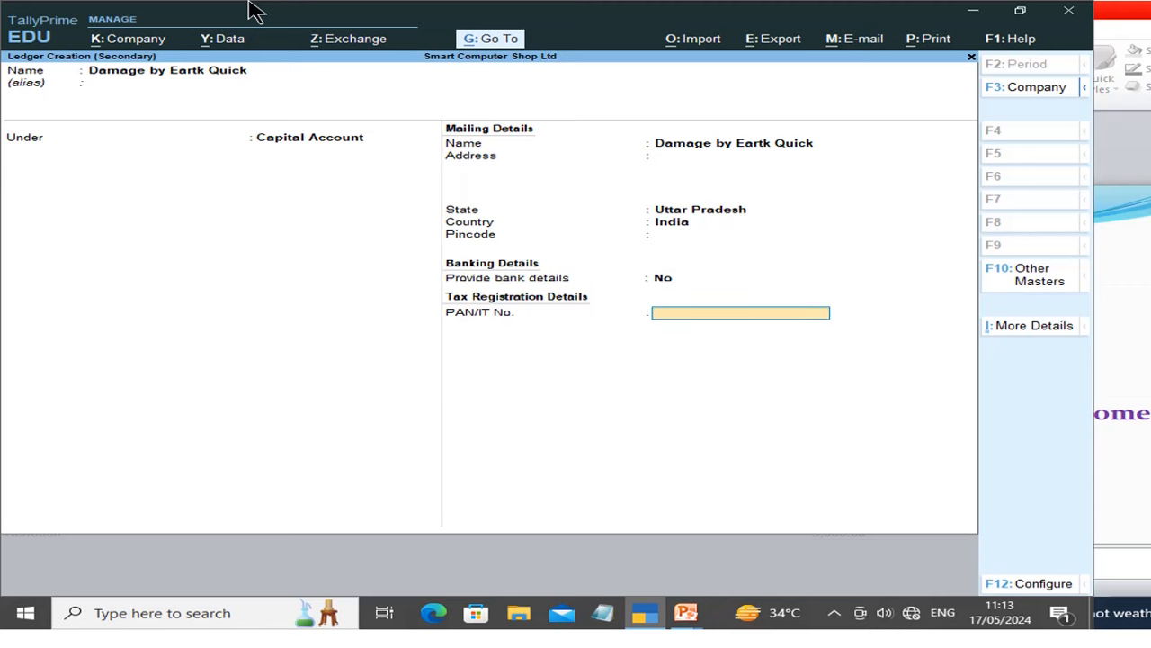
key(Return)
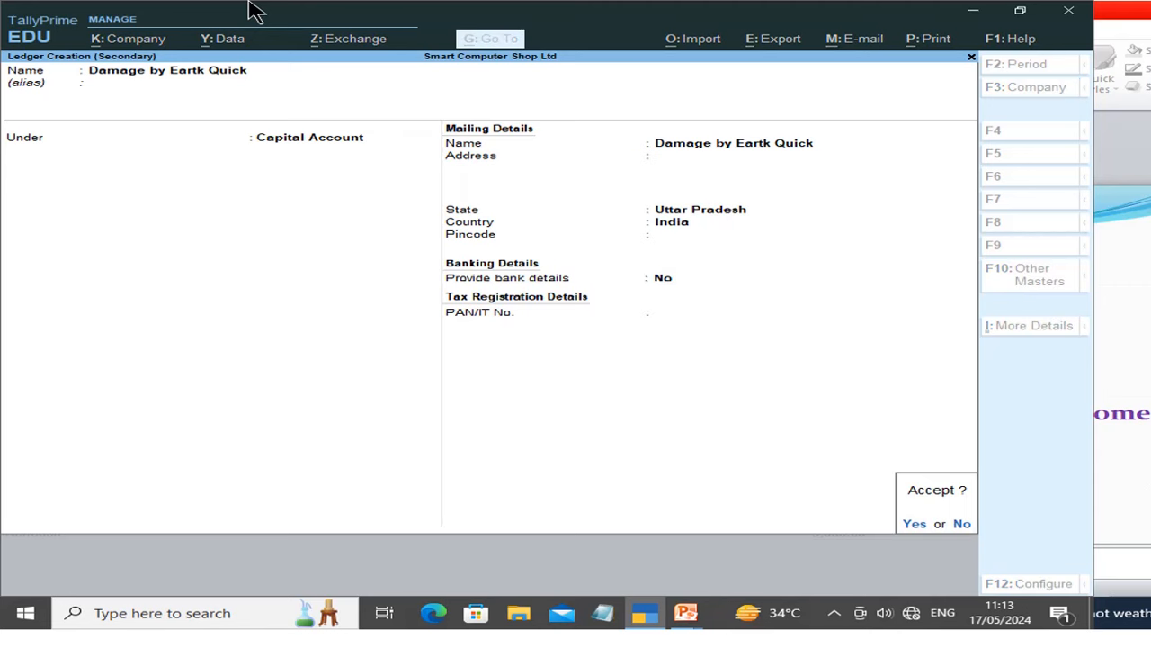
key(Return)
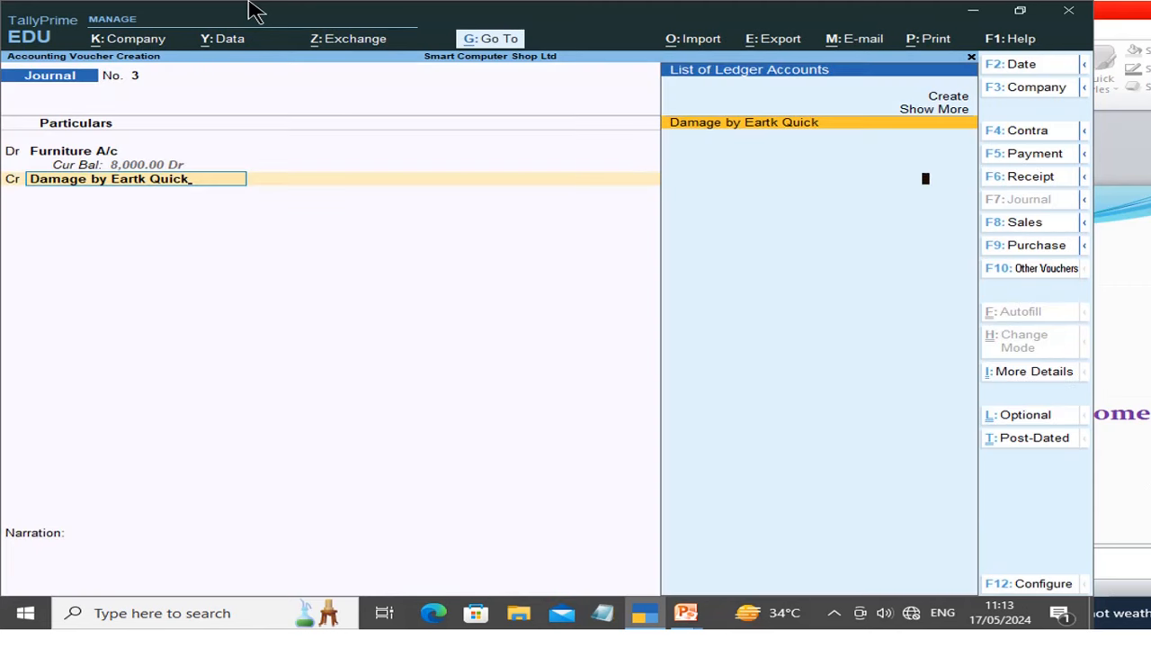
Credit Damage by Eartk Quick with 3,000, check the entry against the PowerPoint slide and return to TallyPrime.
key(Return)
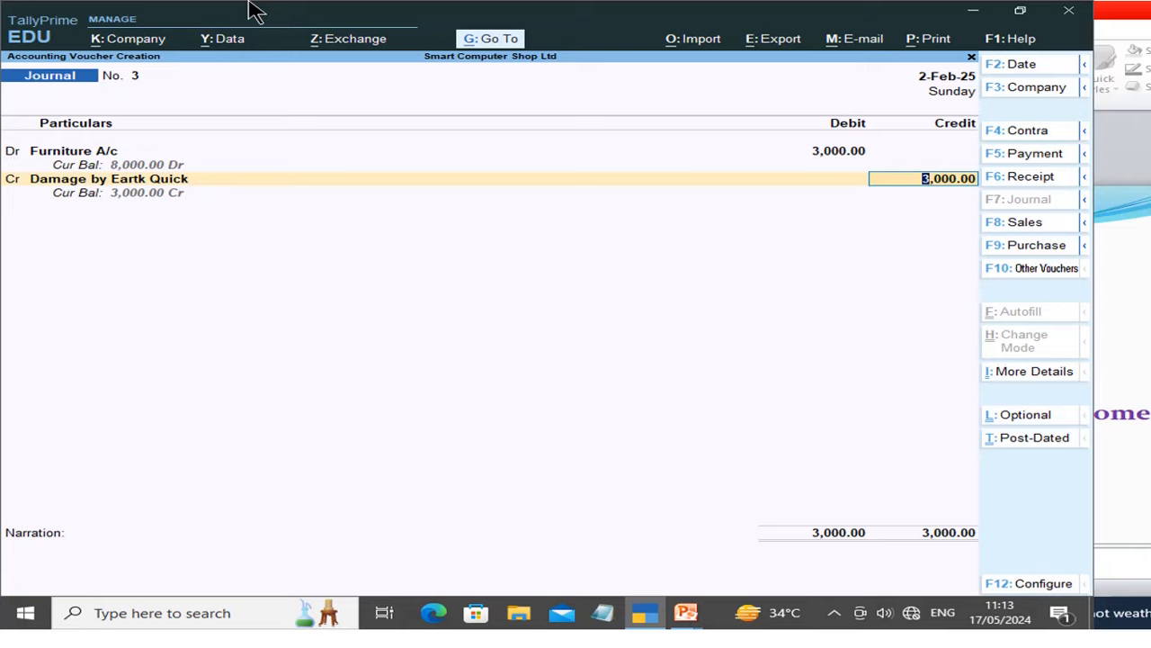
key(alt+Tab)
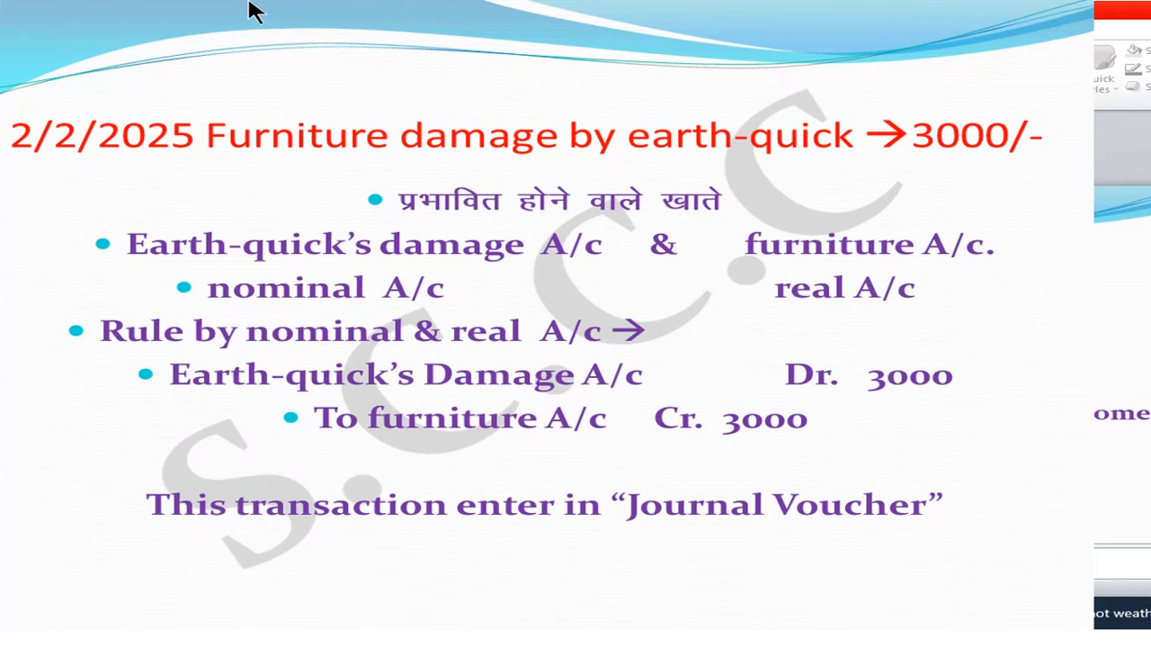
key(alt+Tab)
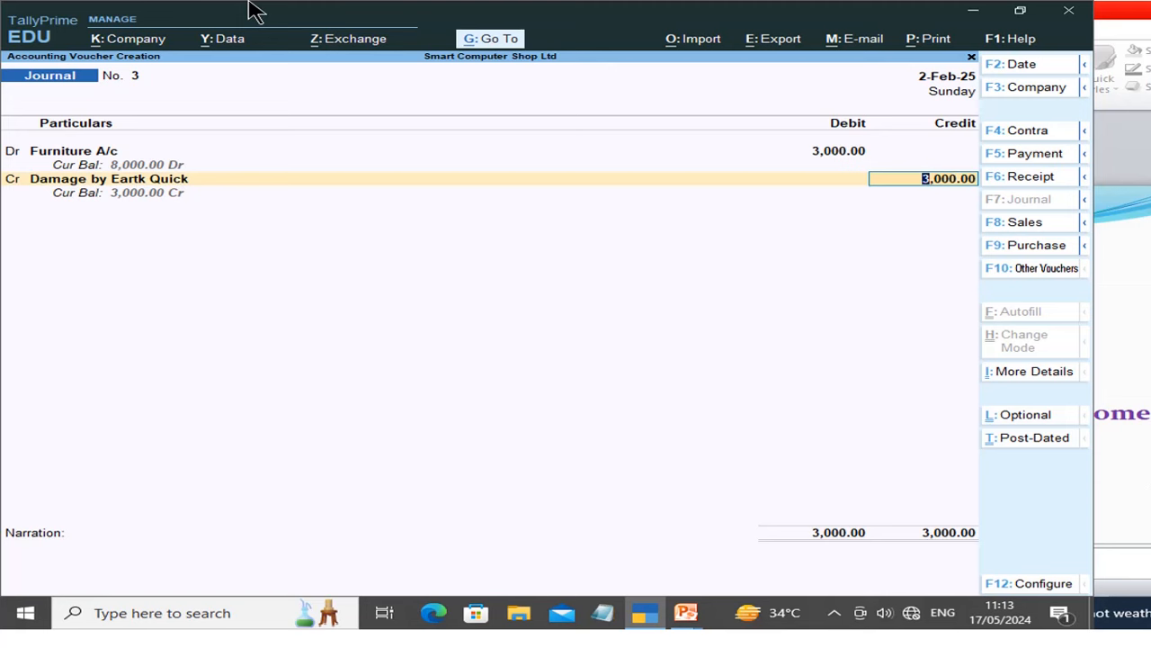
Go back to the voucher's debit line and replace Furniture A/c with Damage by Eartk Quick.
key(shift+Tab)
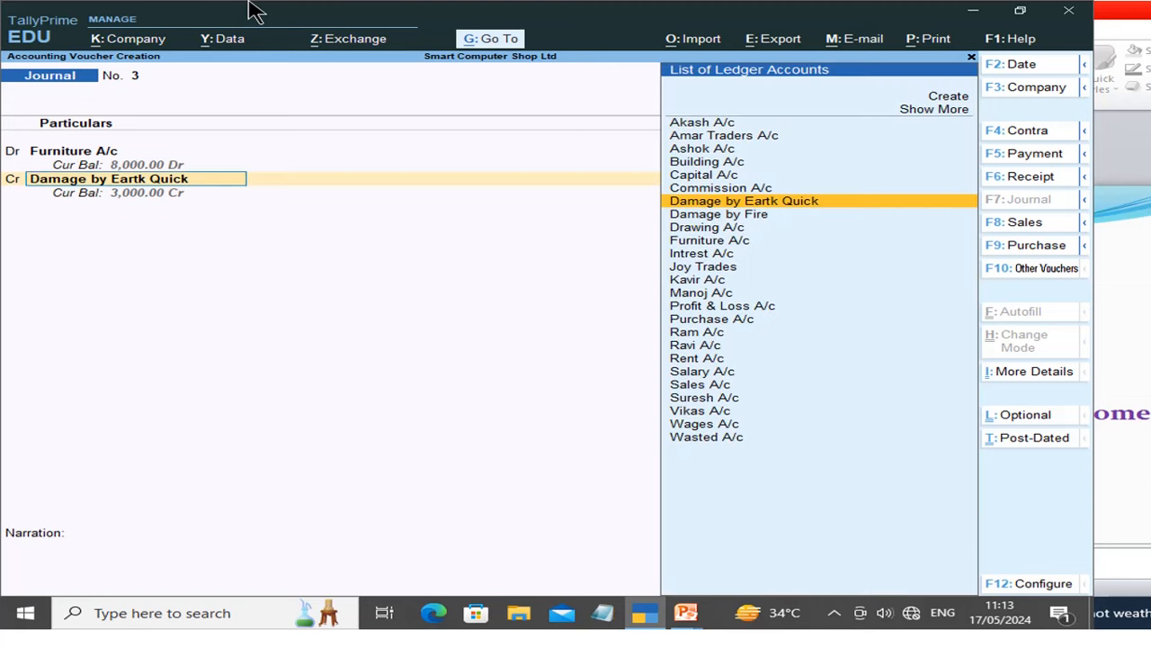
key(shift+Tab)
key(shift+Tab)
key(shift+Tab)
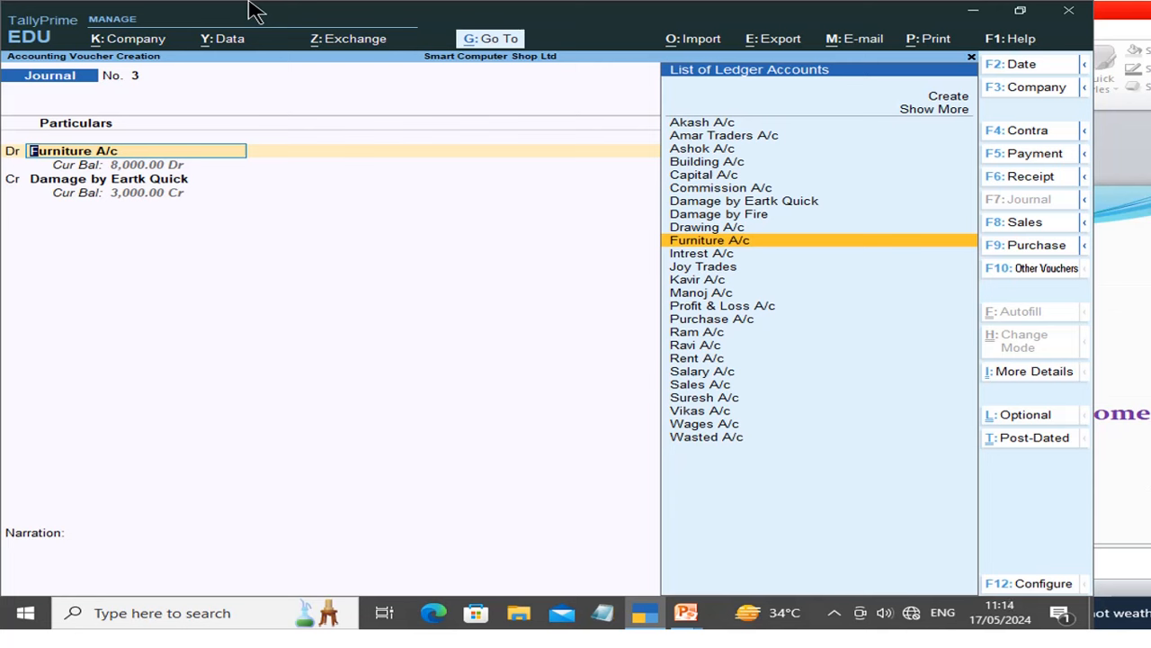
text(D)
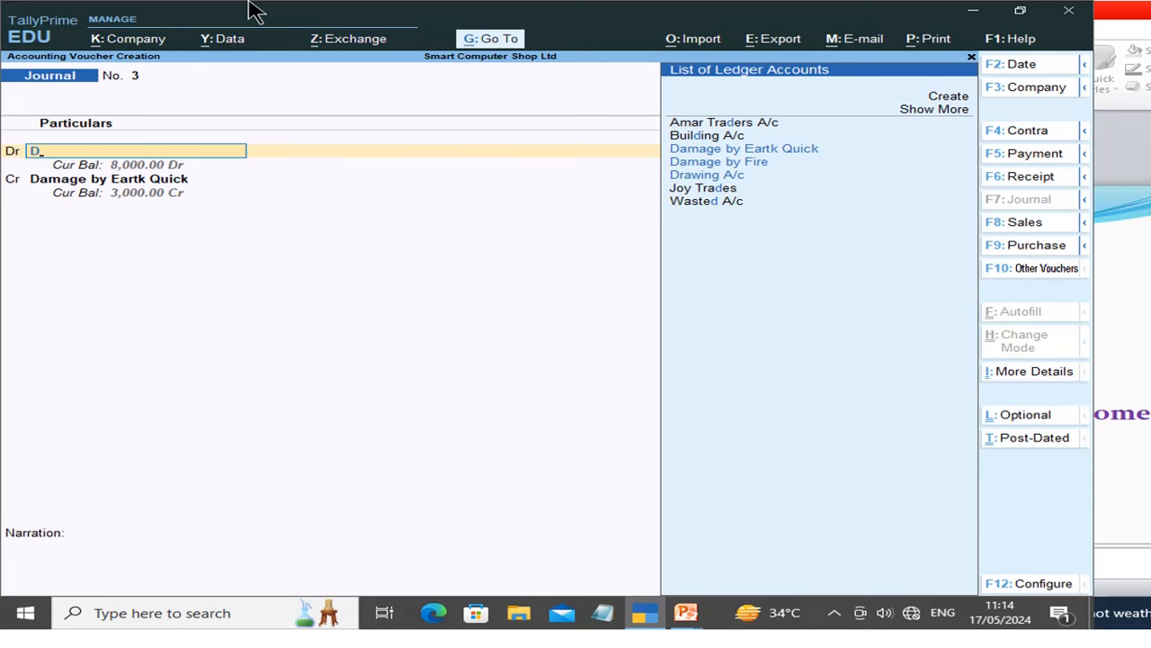
key(Return)
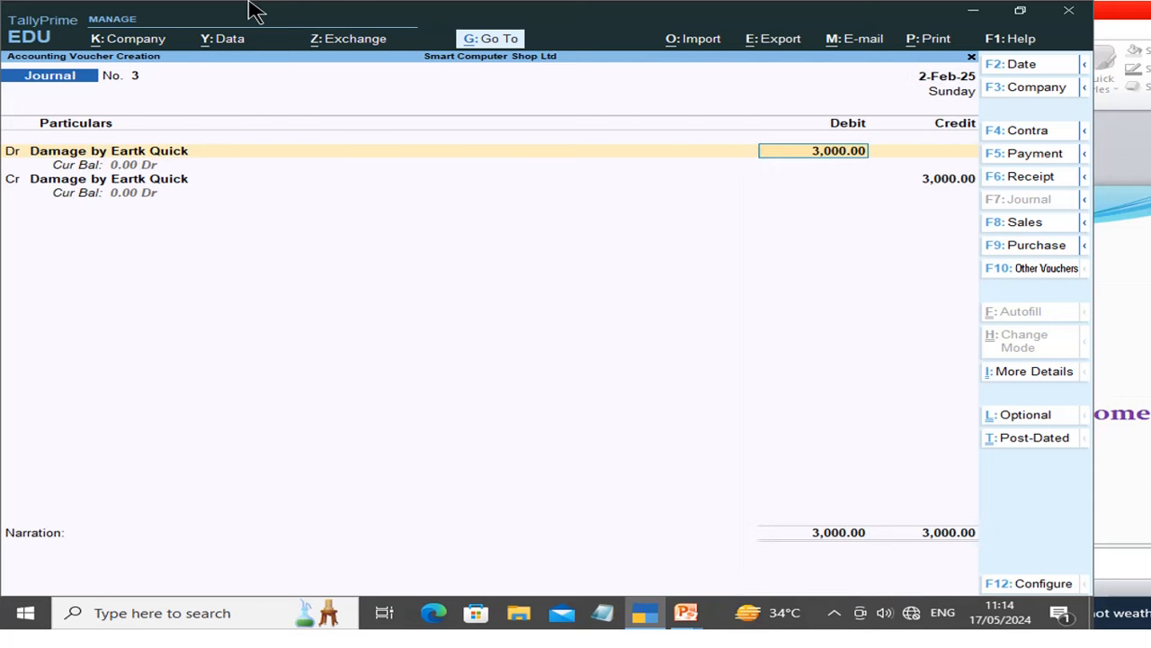
Keep the 3,000 debit, change the credit ledger to Furniture A/c for 3,000, and save the journal voucher without a narration.
key(Return)
key(Return)
text(F)
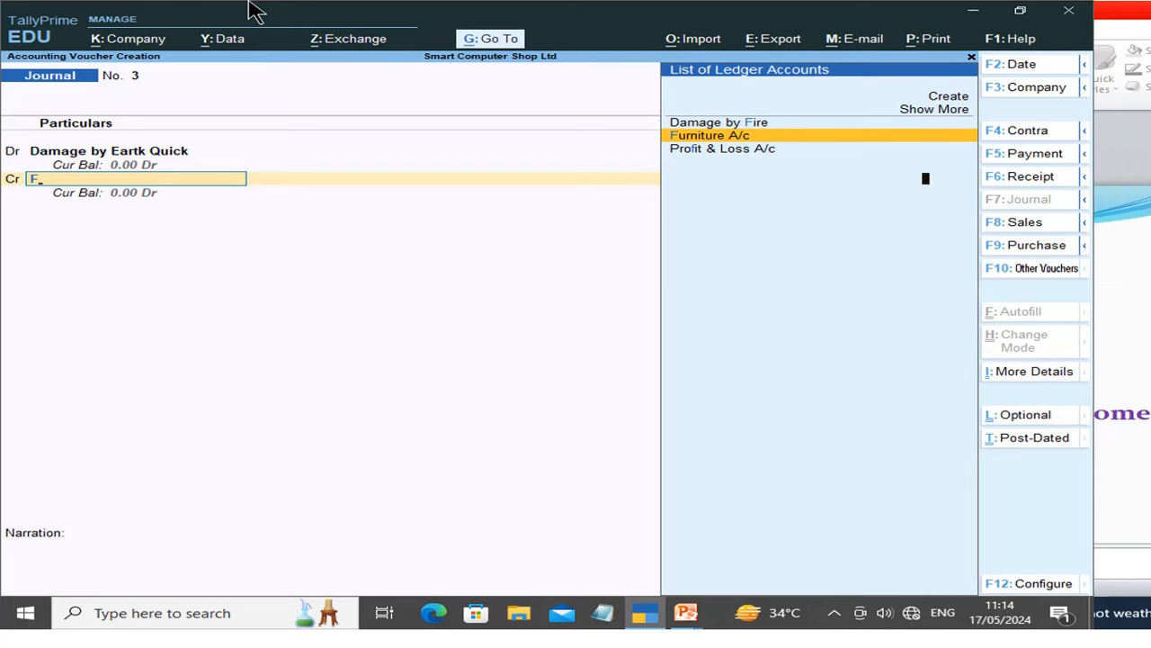
key(Return)
key(Return)
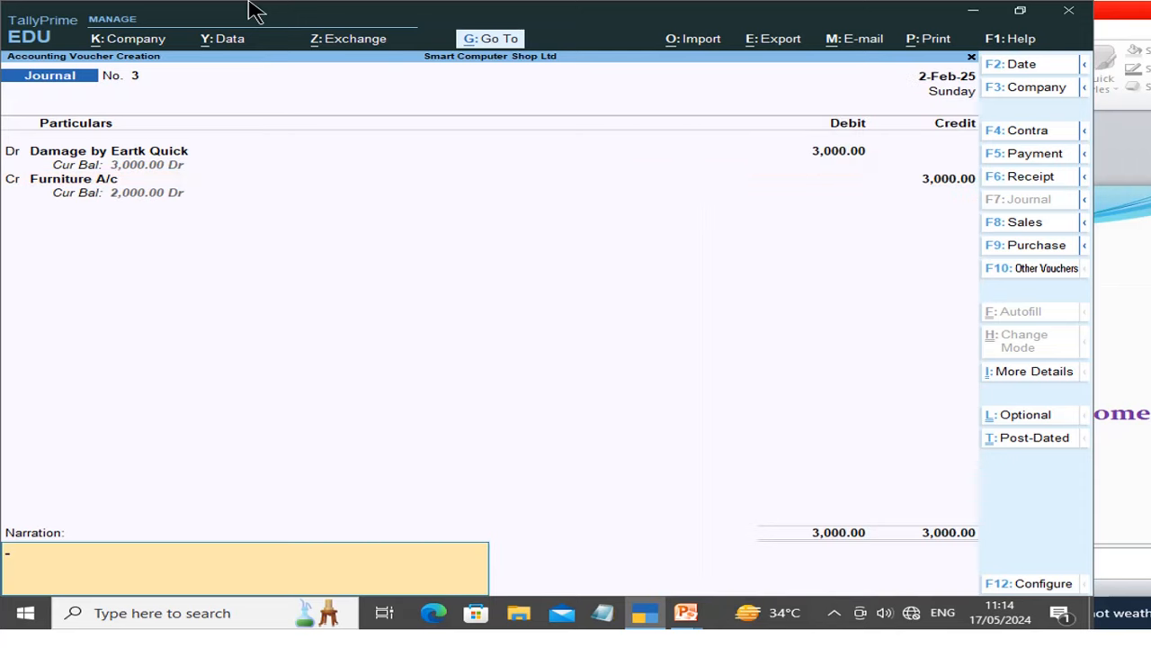
key(Return)
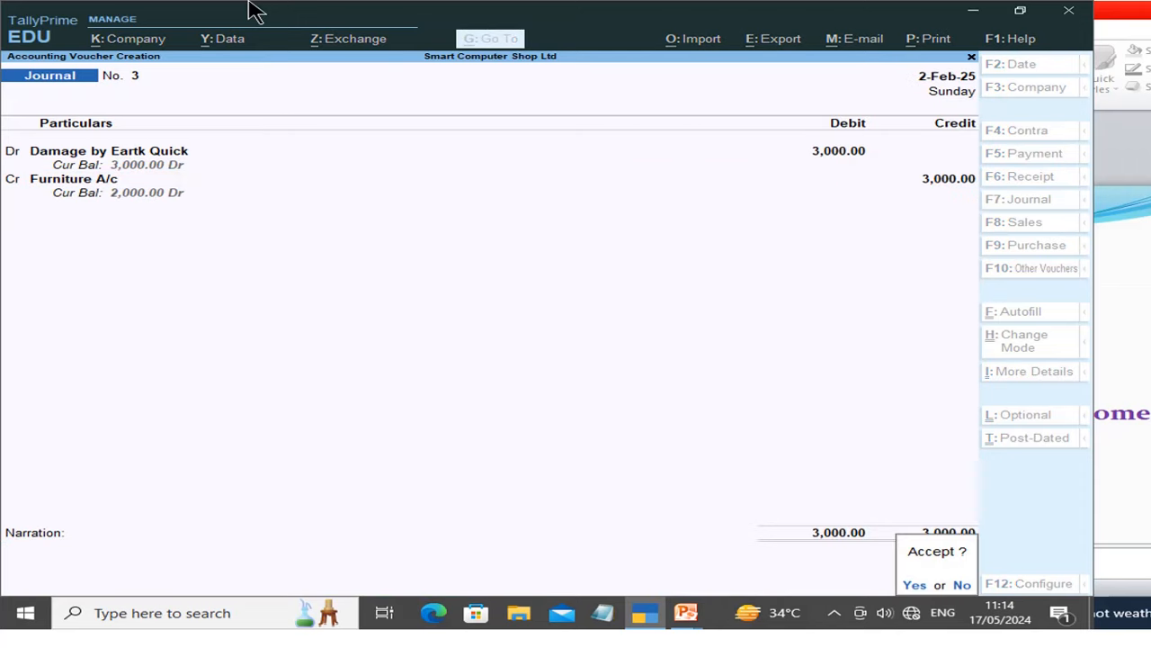
key(Return)
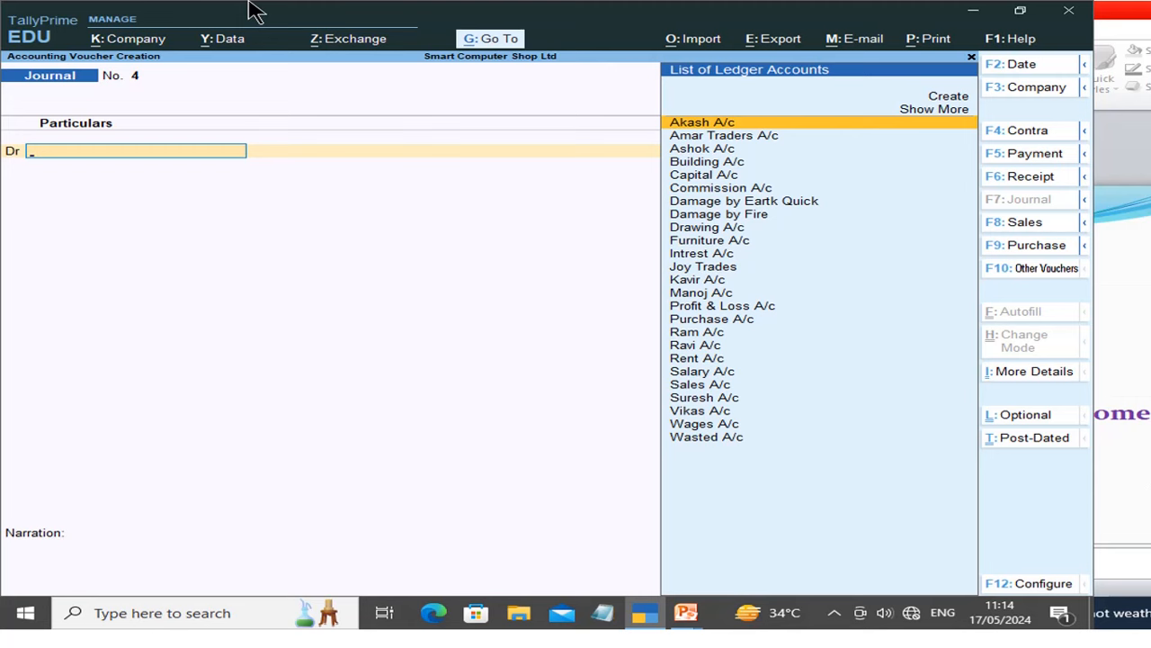
Leave voucher entry and open the Balance Sheet in detailed view.
key(Escape)
key(Escape)
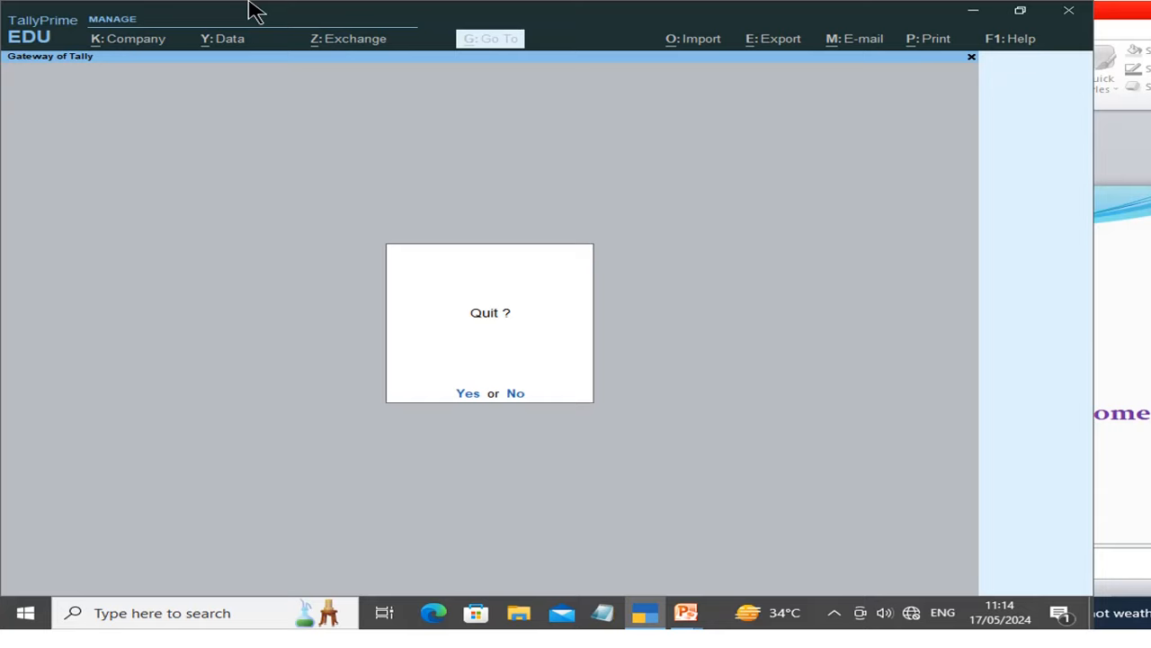
key(Escape)
key(Down)
key(Down)
key(Down)
key(Down)
key(Down)
key(Down)
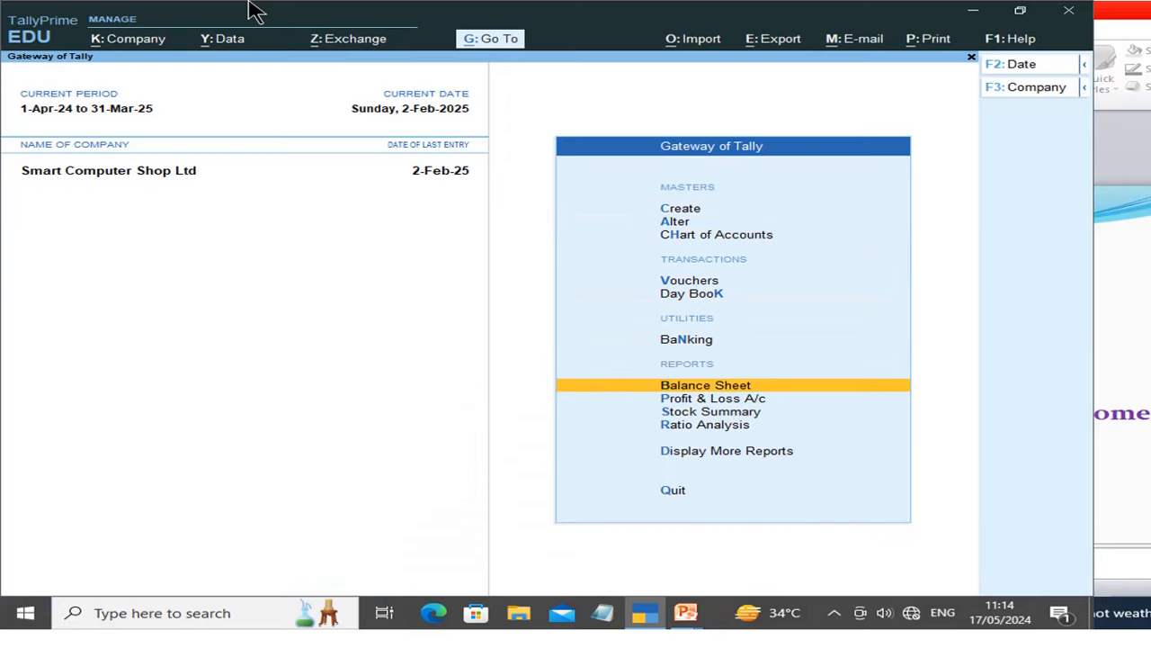
key(Return)
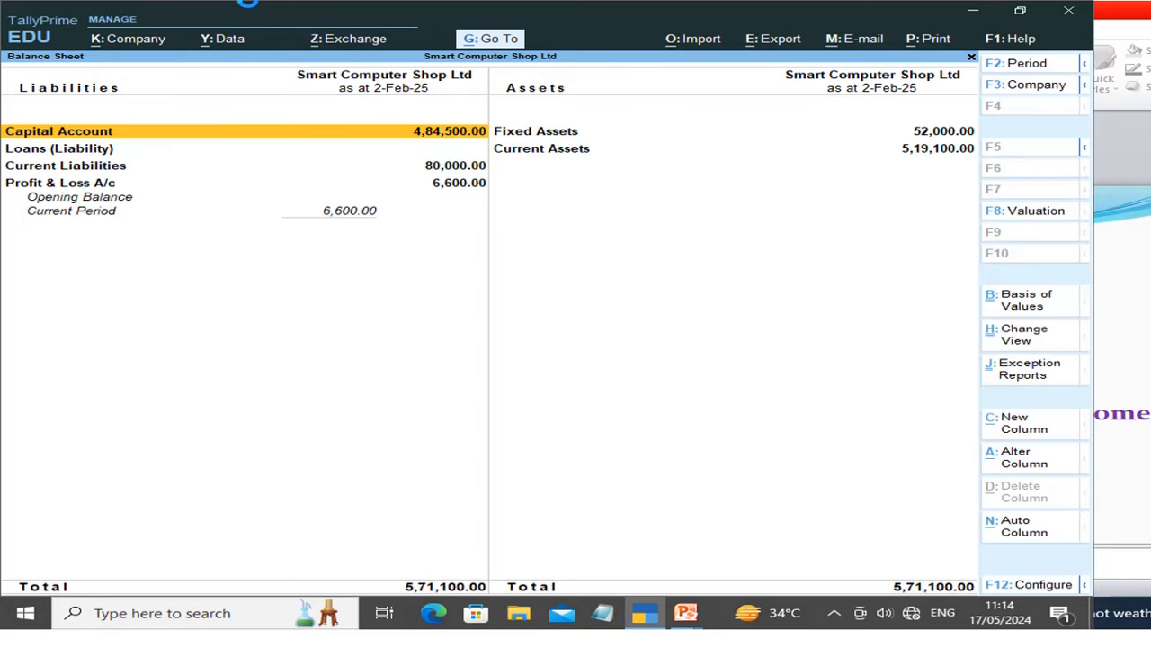
key(alt+F5)
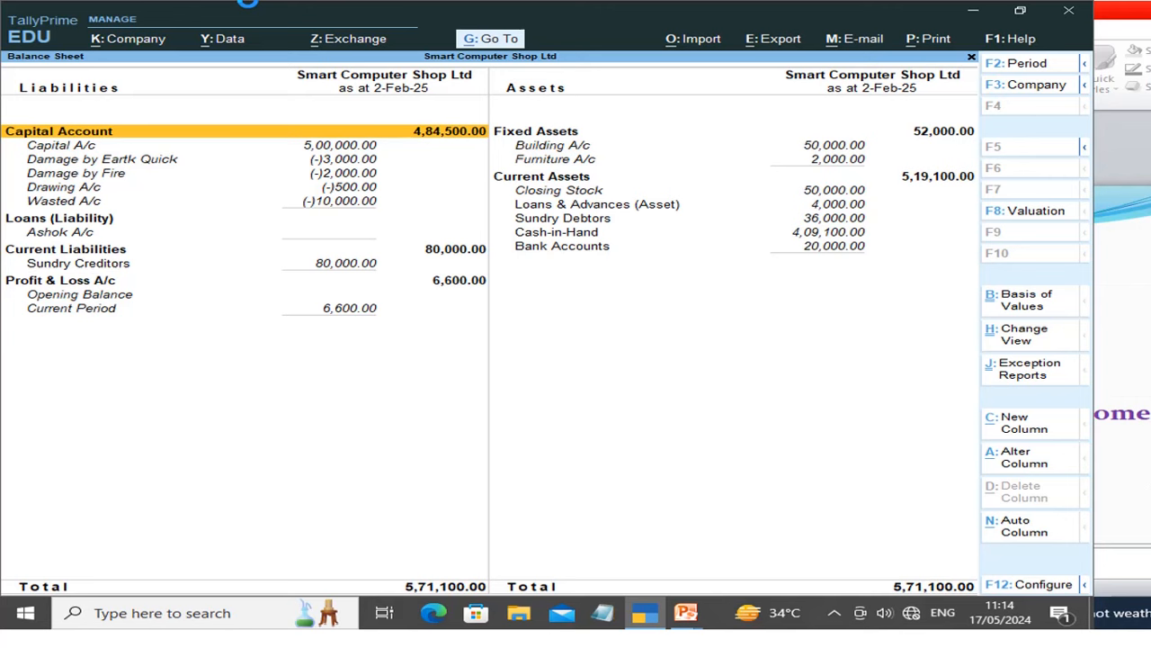
Examine the Furniture A/c and current asset entries, then the Damage by Eartk Quick entry under Capital Account.
key(Right)
key(Down)
key(Down)
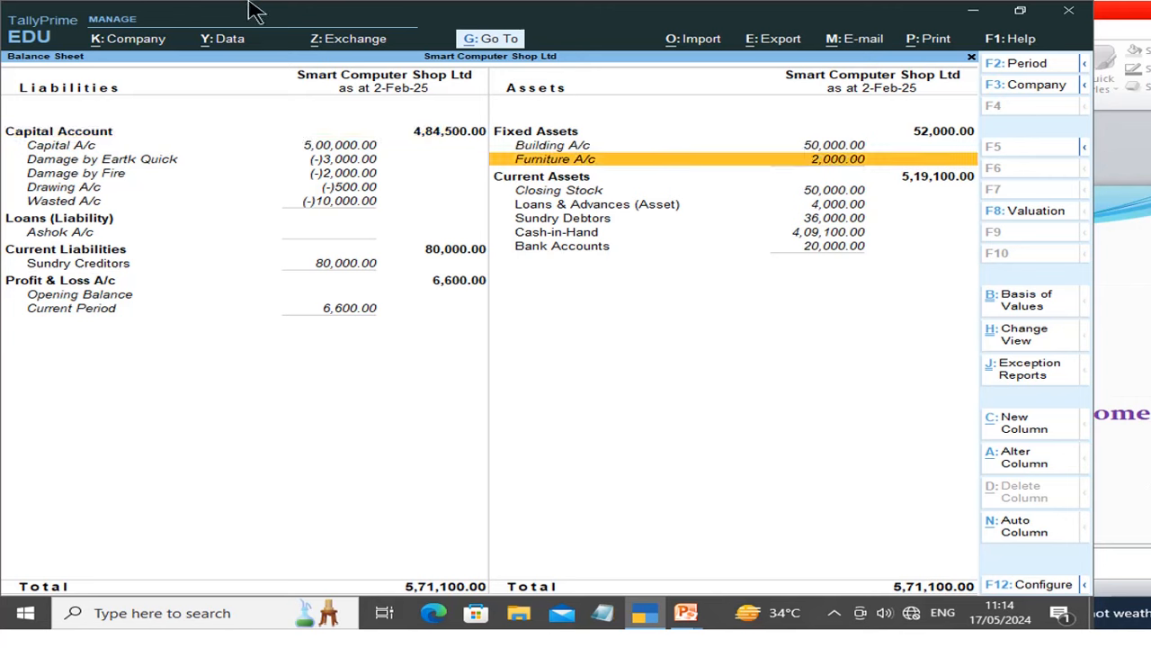
key(Down)
key(Down)
key(Down)
key(Down)
key(Down)
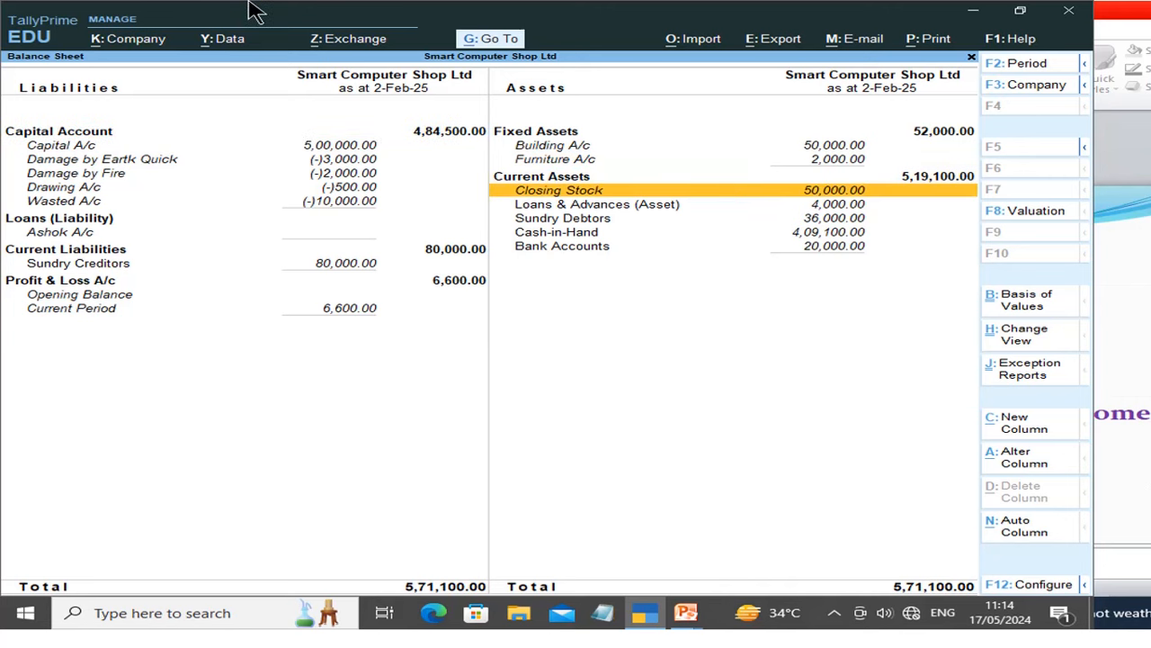
key(Left)
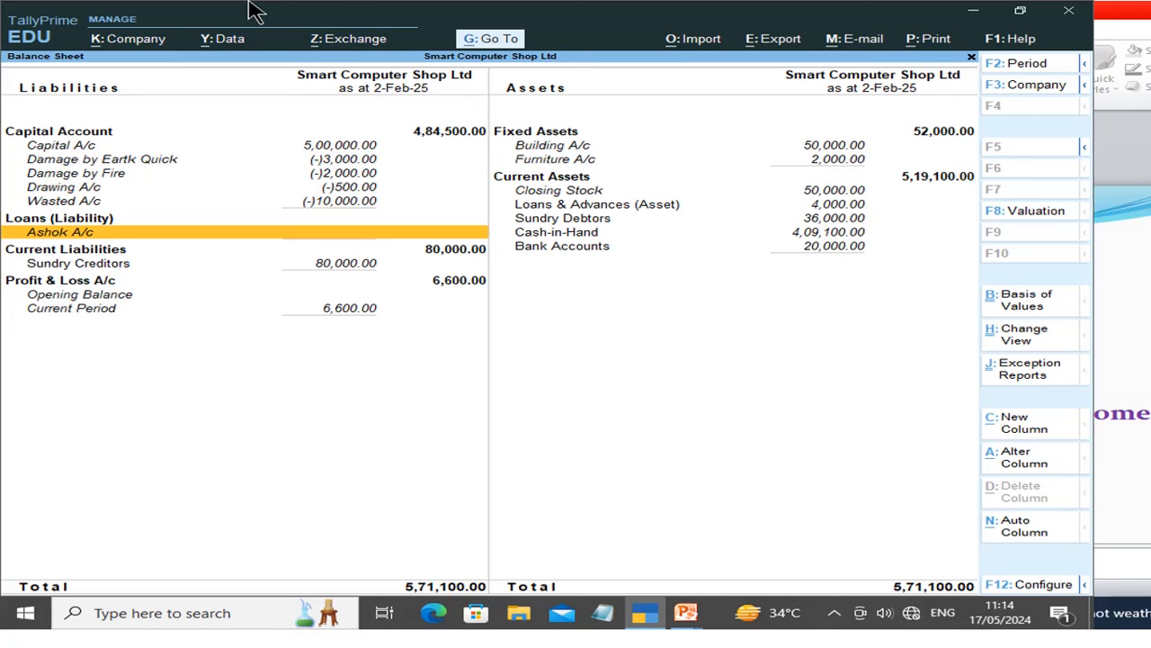
key(Up)
key(Up)
key(Up)
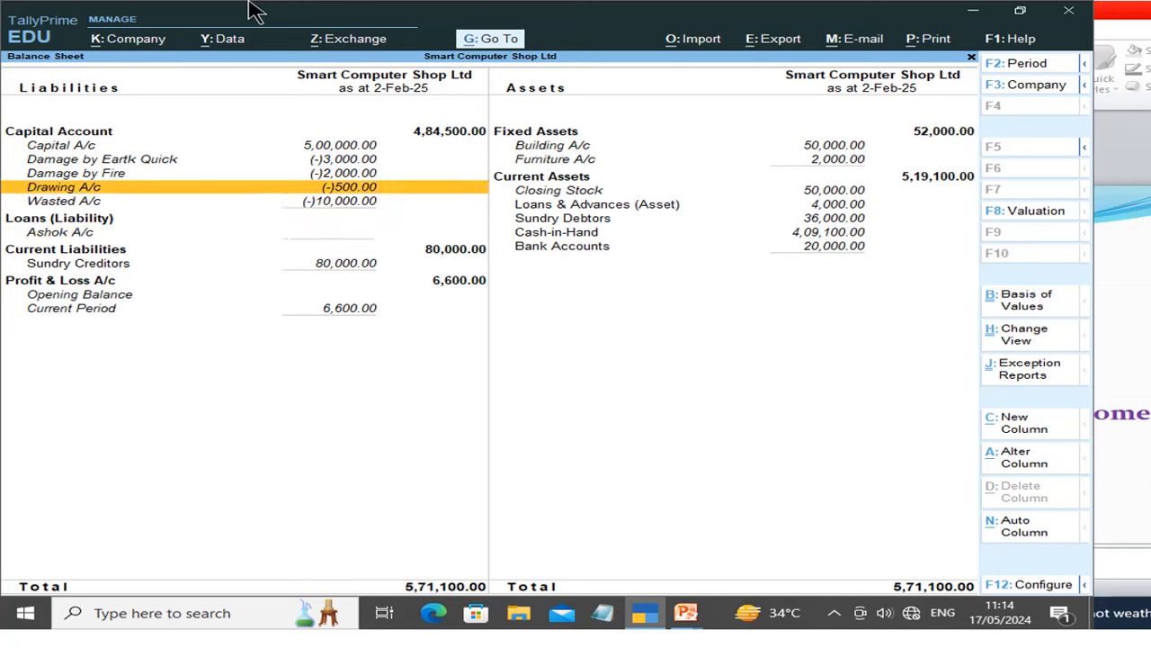
key(Up)
key(Up)
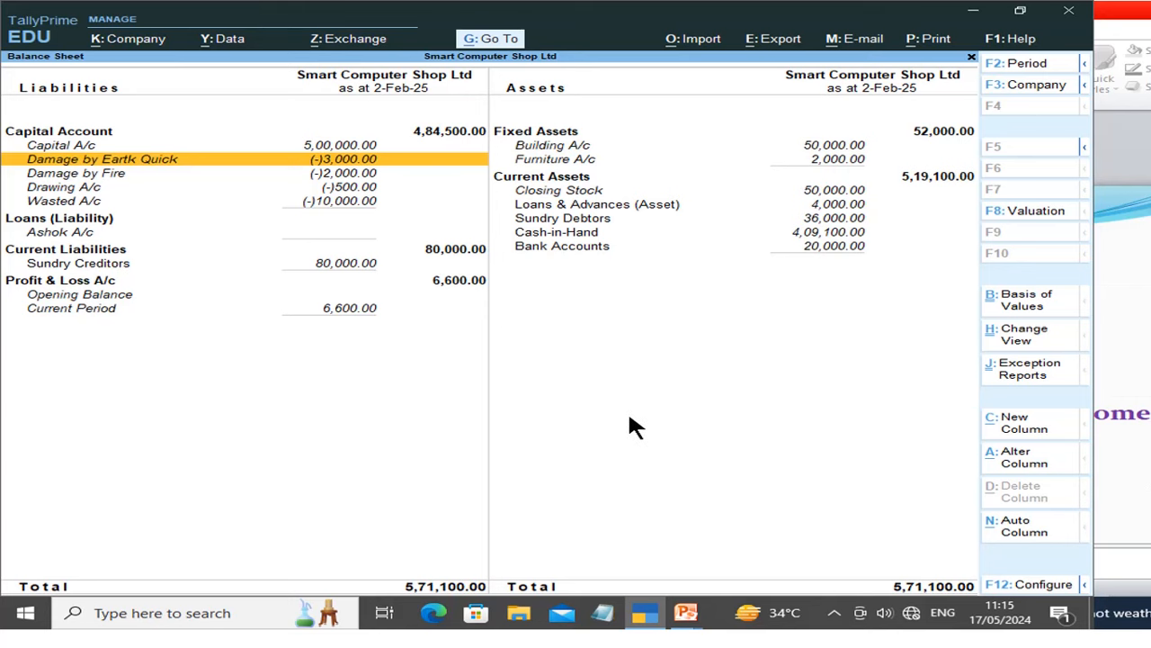
Close the Balance Sheet, minimize TallyPrime, end the PowerPoint slideshow and show the desktop.
key(Escape)
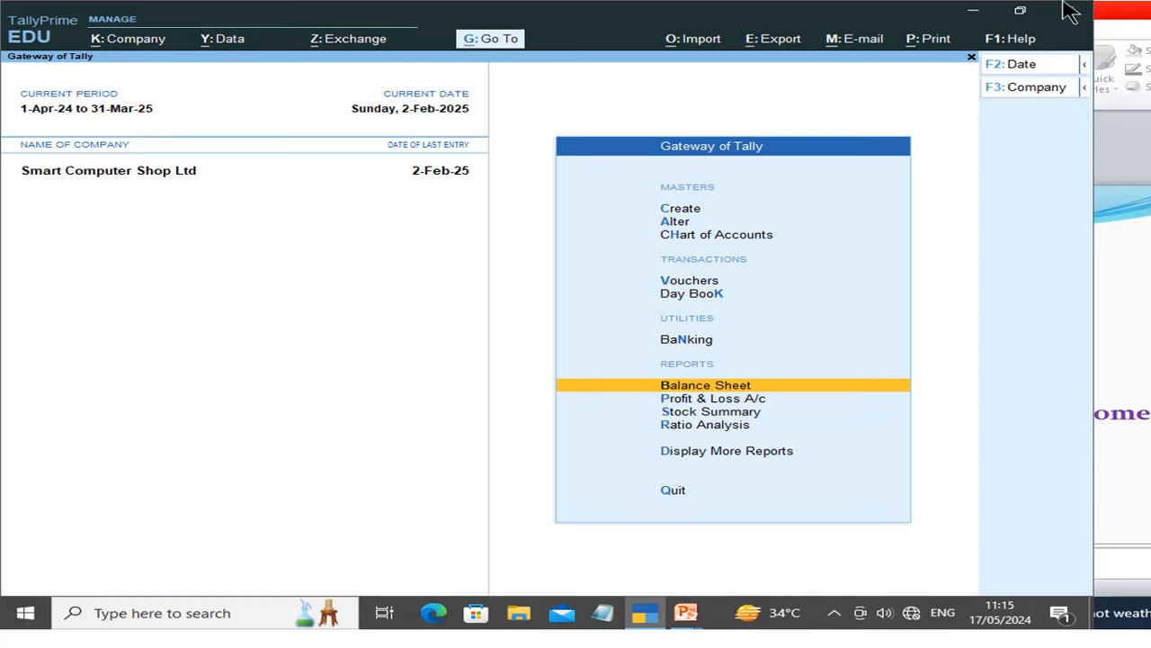
click(975, 13)
key(Escape)
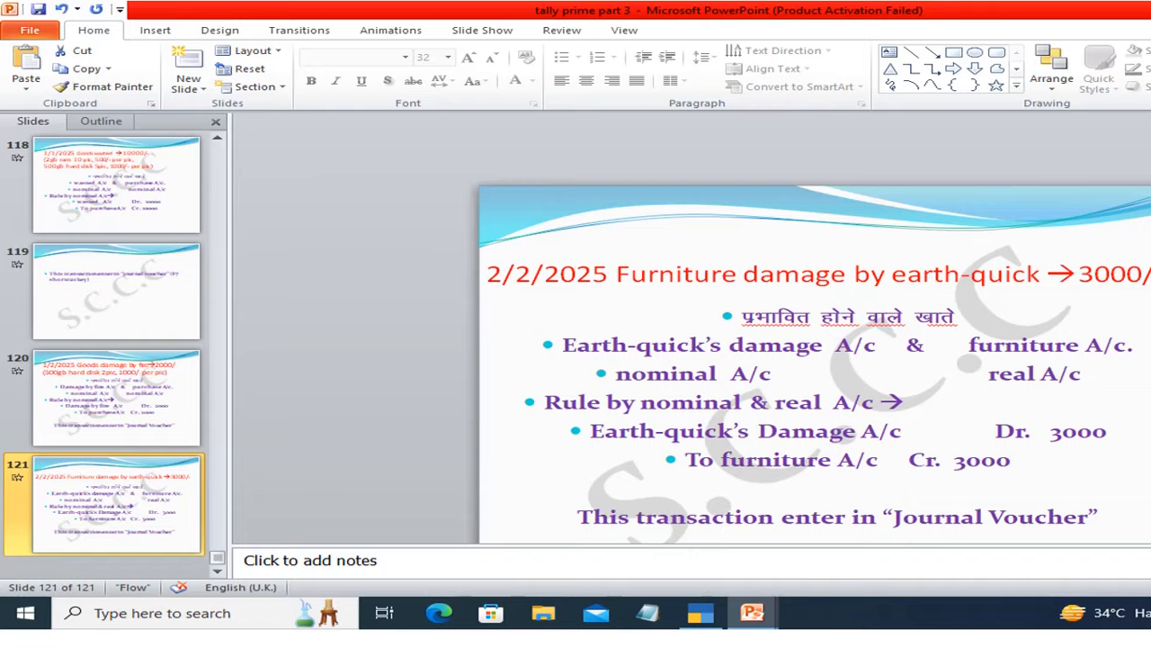
key(super+d)
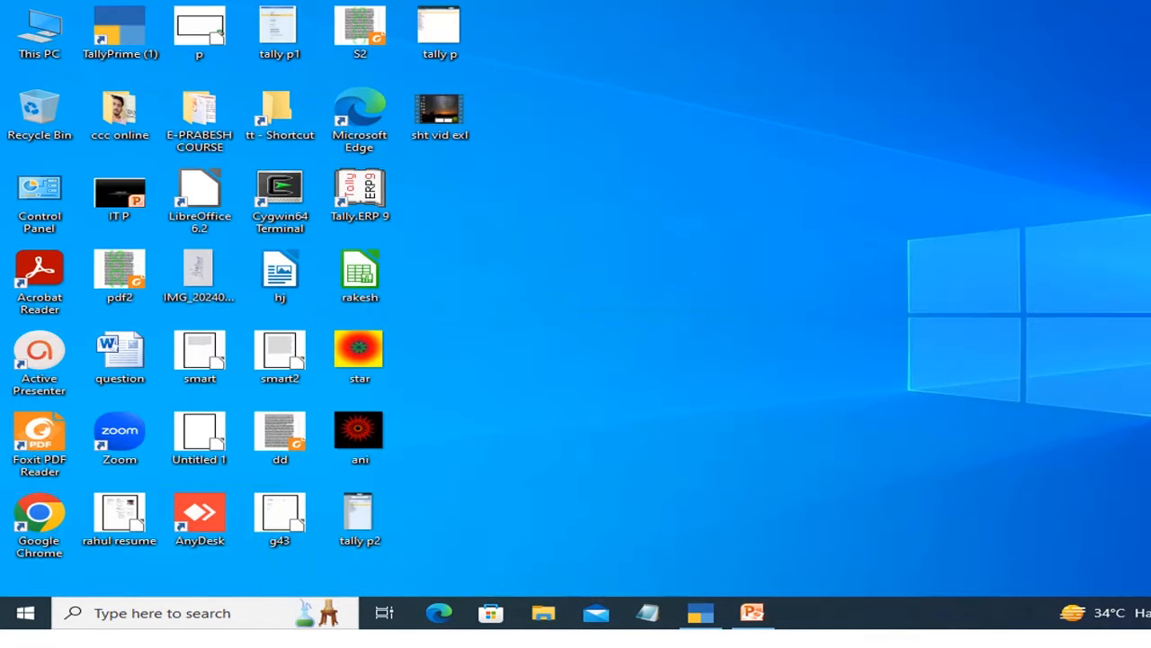